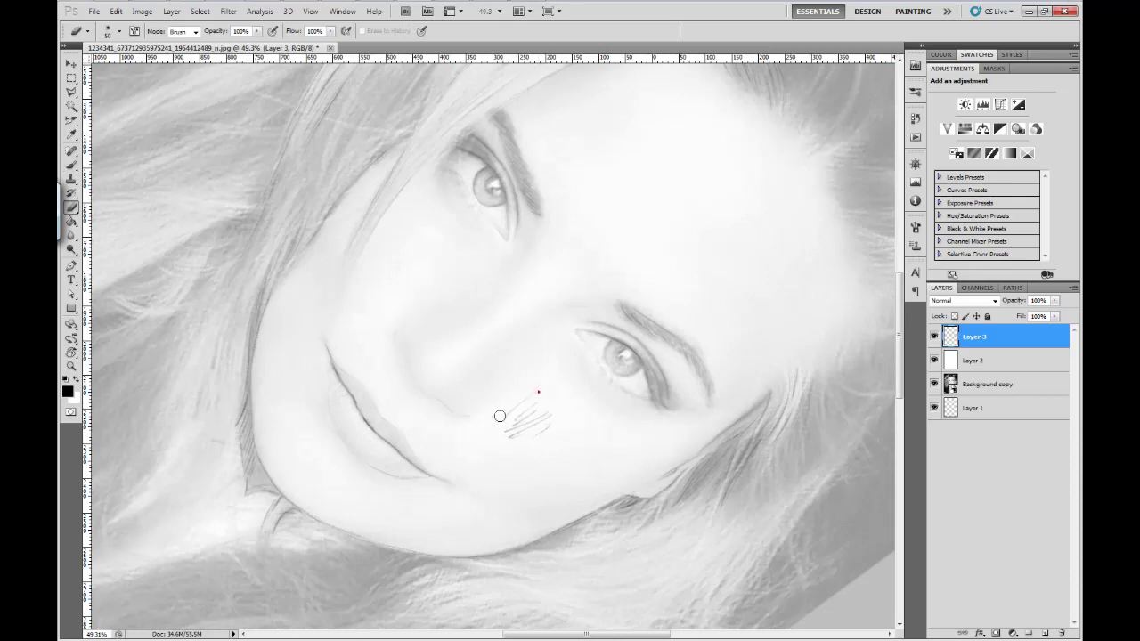
- Sketch lines along the jawline and hatch shading across the upper and lower lips
{"action": "left_click_drag", "start_coordinate": [517, 491], "coordinate": [542, 418]}
{"action": "left_click_drag", "start_coordinate": [408, 473], "coordinate": [436, 480]}
{"action": "mouse_move", "coordinate": [539, 476]}
{"action": "left_mouse_down"}
{"action": "mouse_move", "coordinate": [582, 455]}
{"action": "mouse_move", "coordinate": [555, 471]}
{"action": "left_mouse_up"}
{"action": "scroll", "coordinate": [586, 402], "scroll_direction": "up", "scroll_amount": 3}
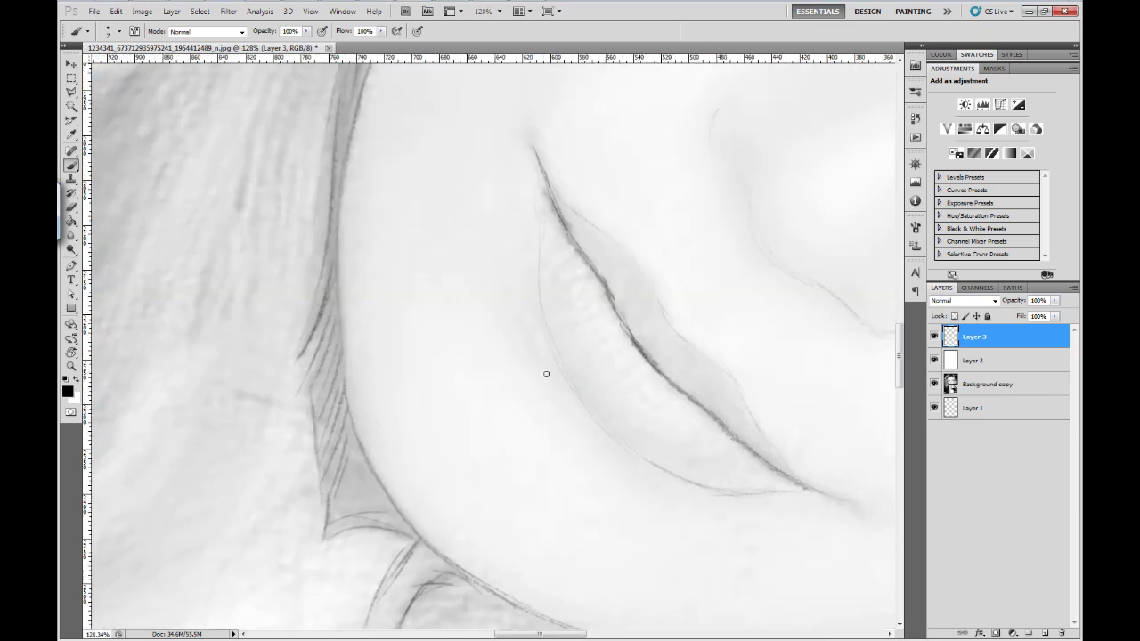
{"action": "mouse_move", "coordinate": [575, 255]}
{"action": "left_mouse_down"}
{"action": "mouse_move", "coordinate": [633, 369]}
{"action": "mouse_move", "coordinate": [669, 387]}
{"action": "left_mouse_up"}
{"action": "left_click_drag", "start_coordinate": [655, 435], "coordinate": [680, 407]}
{"action": "left_click_drag", "start_coordinate": [618, 316], "coordinate": [629, 331]}
{"action": "scroll", "coordinate": [718, 399], "scroll_direction": "down", "scroll_amount": 3}
- Sketch darker hair strands beside the face and along the hair edge
{"action": "left_click_drag", "start_coordinate": [713, 407], "coordinate": [611, 445]}
{"action": "left_click", "coordinate": [289, 229]}
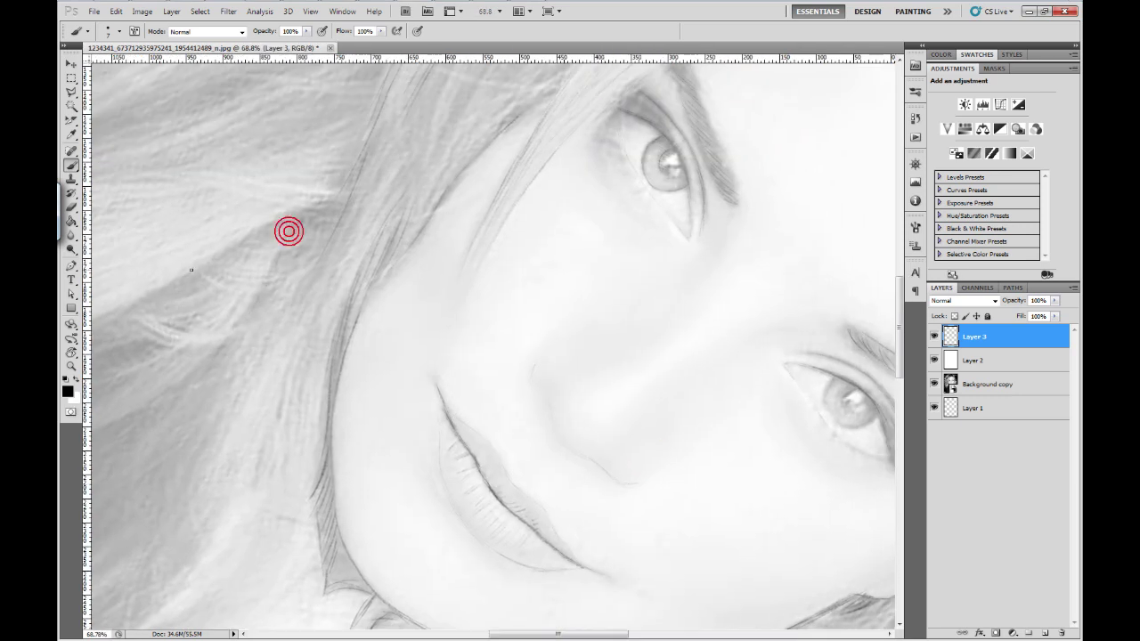
{"action": "left_click_drag", "start_coordinate": [178, 278], "coordinate": [319, 202]}
{"action": "left_click_drag", "start_coordinate": [326, 240], "coordinate": [356, 208]}
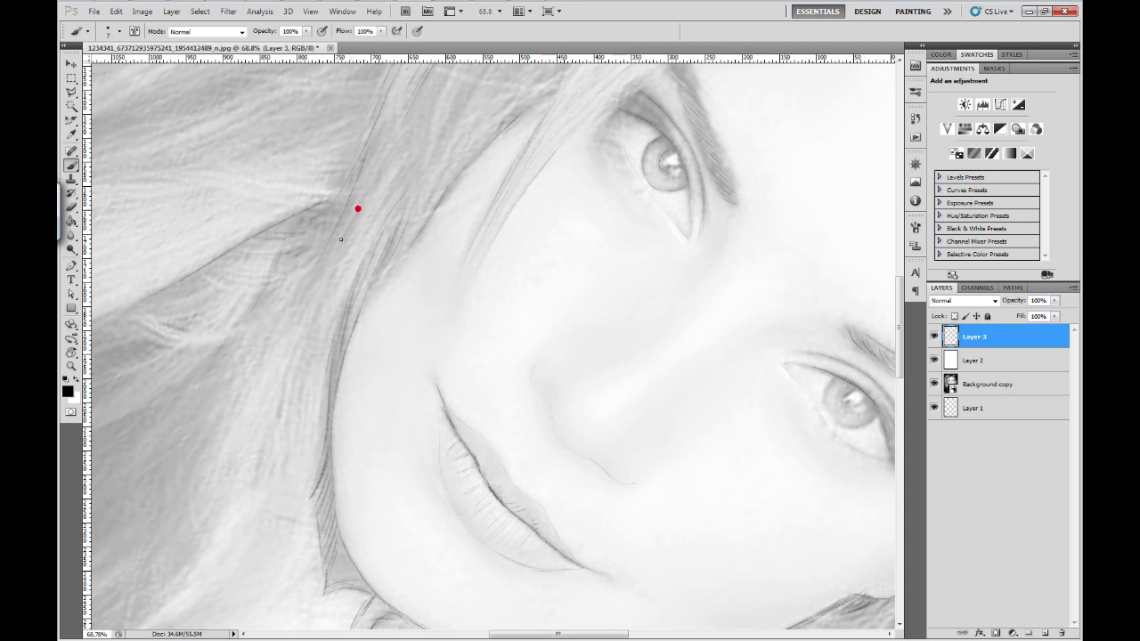
{"action": "left_click", "coordinate": [337, 278]}
{"action": "left_click_drag", "start_coordinate": [388, 279], "coordinate": [319, 321]}
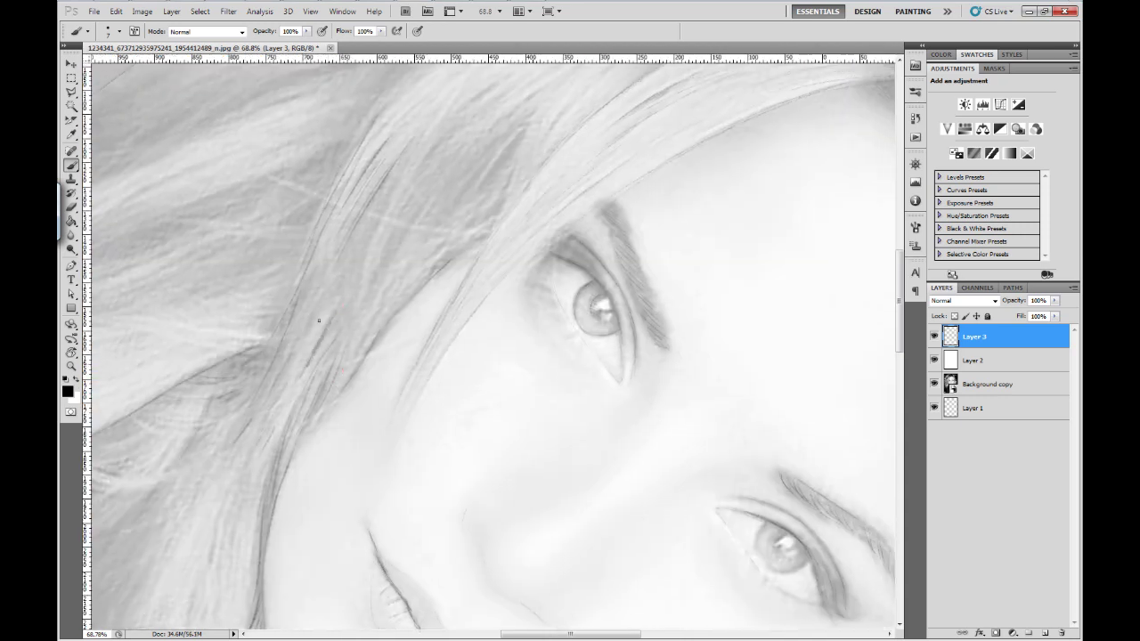
{"action": "left_click_drag", "start_coordinate": [342, 264], "coordinate": [382, 213]}
- Darken the upper hair above the eye with short strokes and faint strands
{"action": "mouse_move", "coordinate": [472, 234]}
{"action": "left_mouse_down"}
{"action": "mouse_move", "coordinate": [348, 370]}
{"action": "mouse_move", "coordinate": [364, 321]}
{"action": "left_mouse_up"}
{"action": "mouse_move", "coordinate": [480, 223]}
{"action": "left_mouse_down"}
{"action": "mouse_move", "coordinate": [523, 203]}
{"action": "mouse_move", "coordinate": [542, 210]}
{"action": "left_mouse_up"}
{"action": "left_click", "coordinate": [487, 238]}
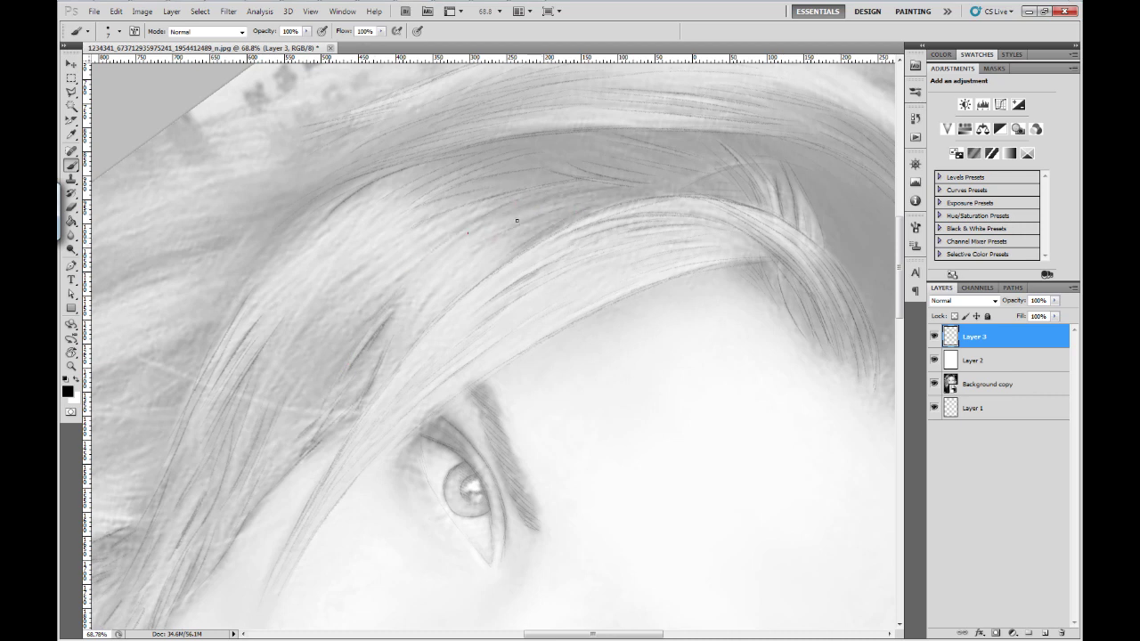
{"action": "left_click", "coordinate": [606, 198]}
{"action": "mouse_move", "coordinate": [238, 299]}
{"action": "left_mouse_down"}
{"action": "mouse_move", "coordinate": [296, 242]}
{"action": "mouse_move", "coordinate": [281, 263]}
{"action": "left_mouse_up"}
{"action": "left_click", "coordinate": [344, 212]}
{"action": "left_click", "coordinate": [365, 267]}
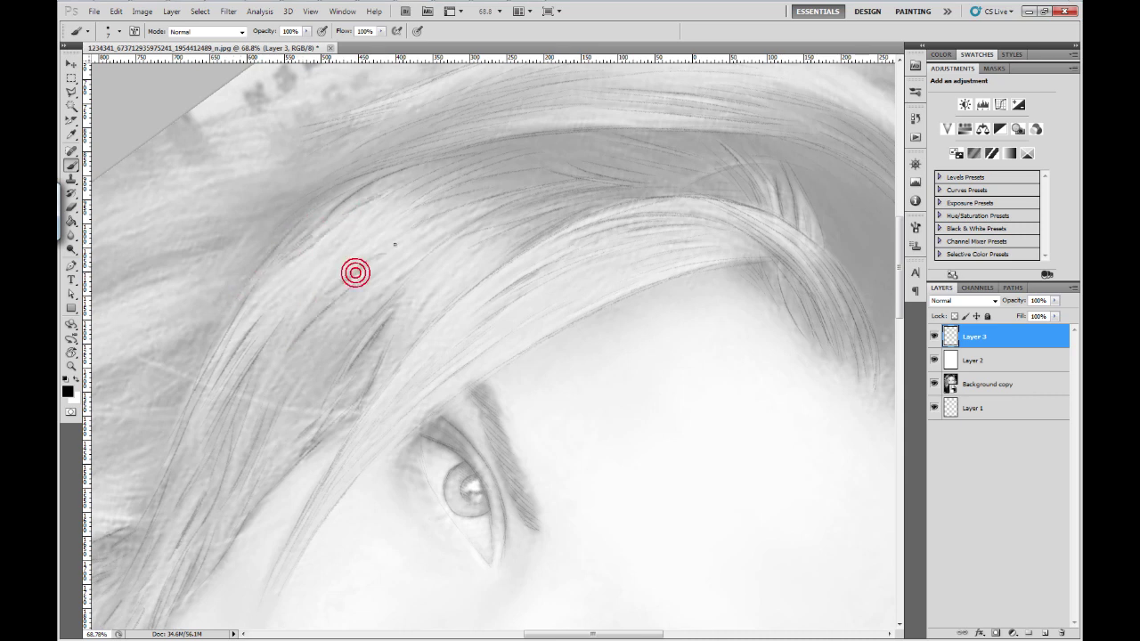
{"action": "left_click", "coordinate": [477, 209]}
{"action": "left_click_drag", "start_coordinate": [369, 298], "coordinate": [276, 408]}
{"action": "left_click_drag", "start_coordinate": [336, 353], "coordinate": [237, 495]}
{"action": "left_click", "coordinate": [196, 244]}
- Zoom in on the top of the head, undo a stray dark stroke, and trace a faint hair line
{"action": "left_click", "coordinate": [241, 211]}
{"action": "scroll", "coordinate": [399, 298], "scroll_direction": "down", "scroll_amount": 3}
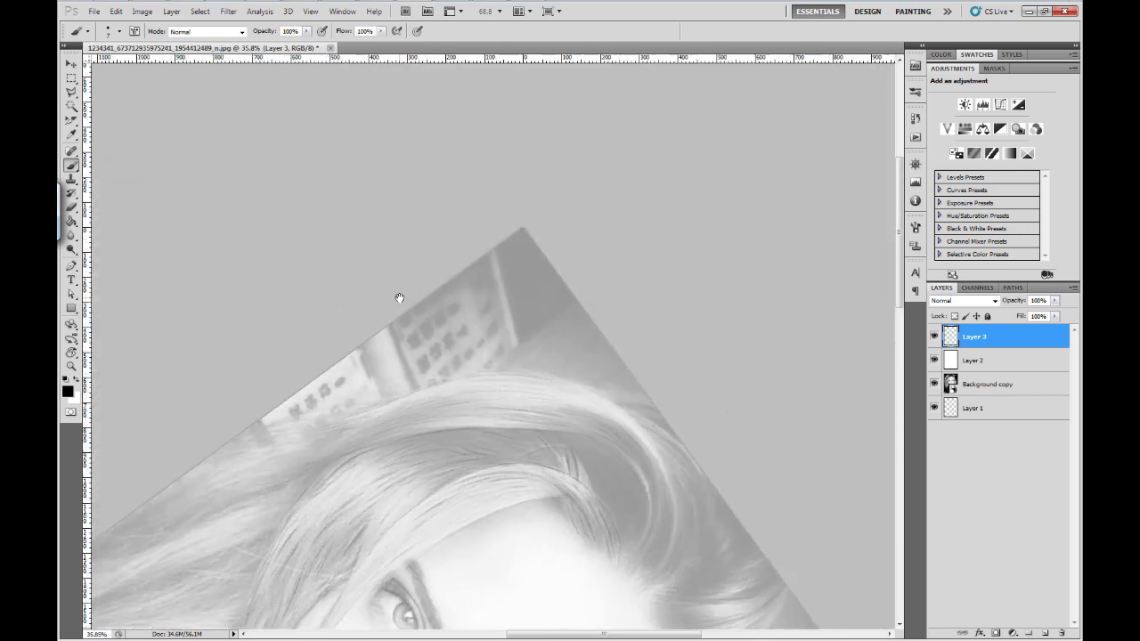
{"action": "left_click_drag", "start_coordinate": [399, 298], "coordinate": [475, 190]}
{"action": "left_click", "coordinate": [546, 269]}
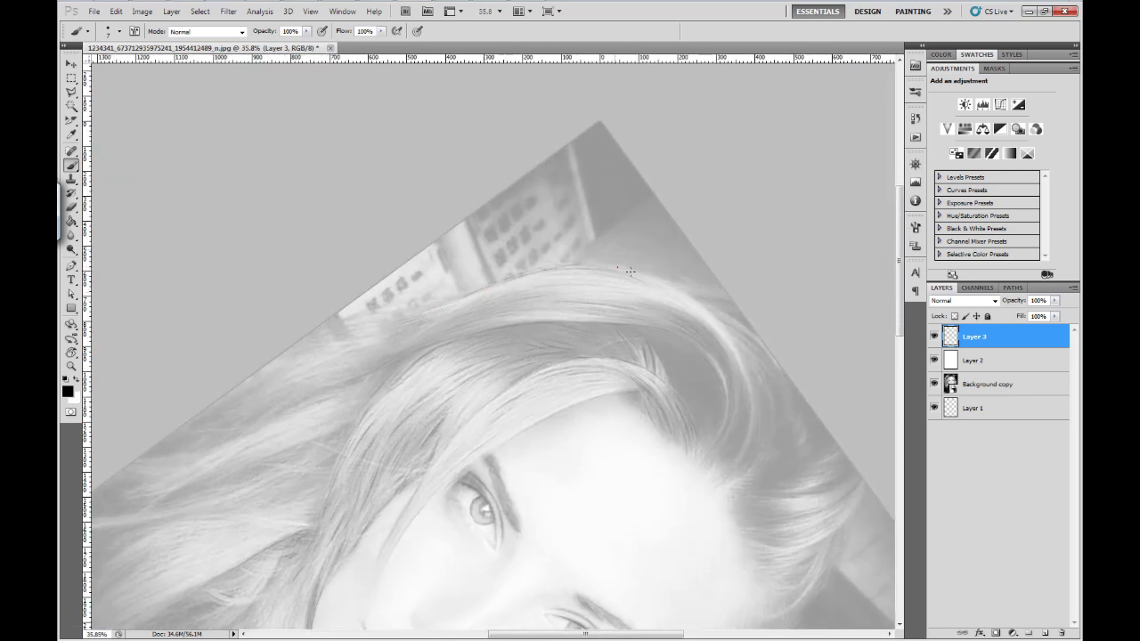
{"action": "key", "text": "ctrl+r"}
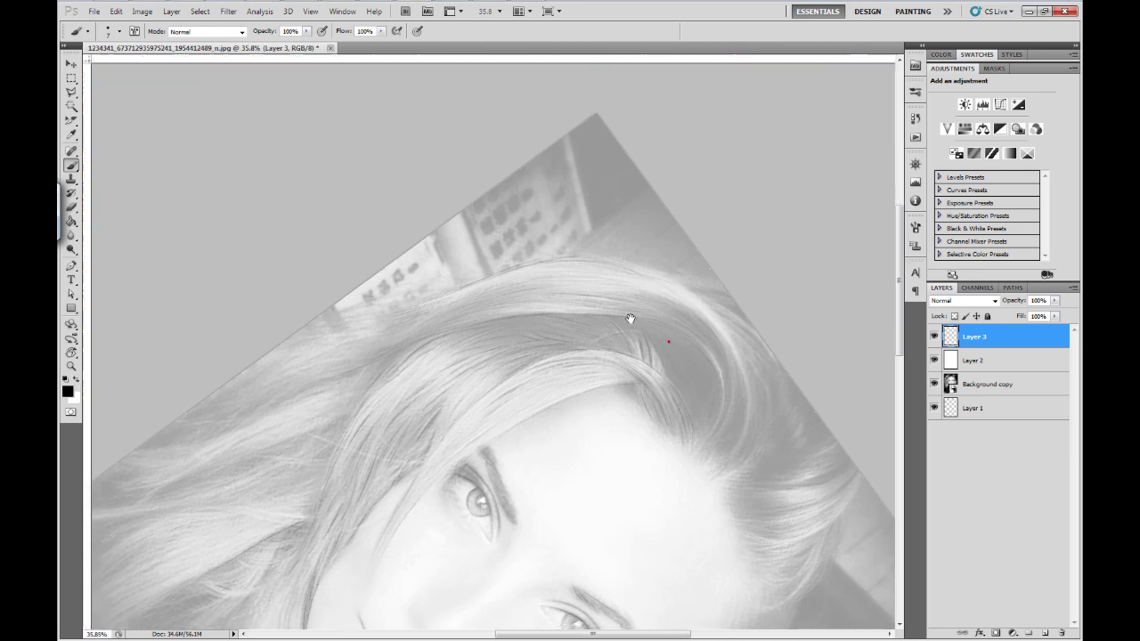
{"action": "left_click_drag", "start_coordinate": [630, 318], "coordinate": [499, 307]}
{"action": "key", "text": "ctrl+r"}
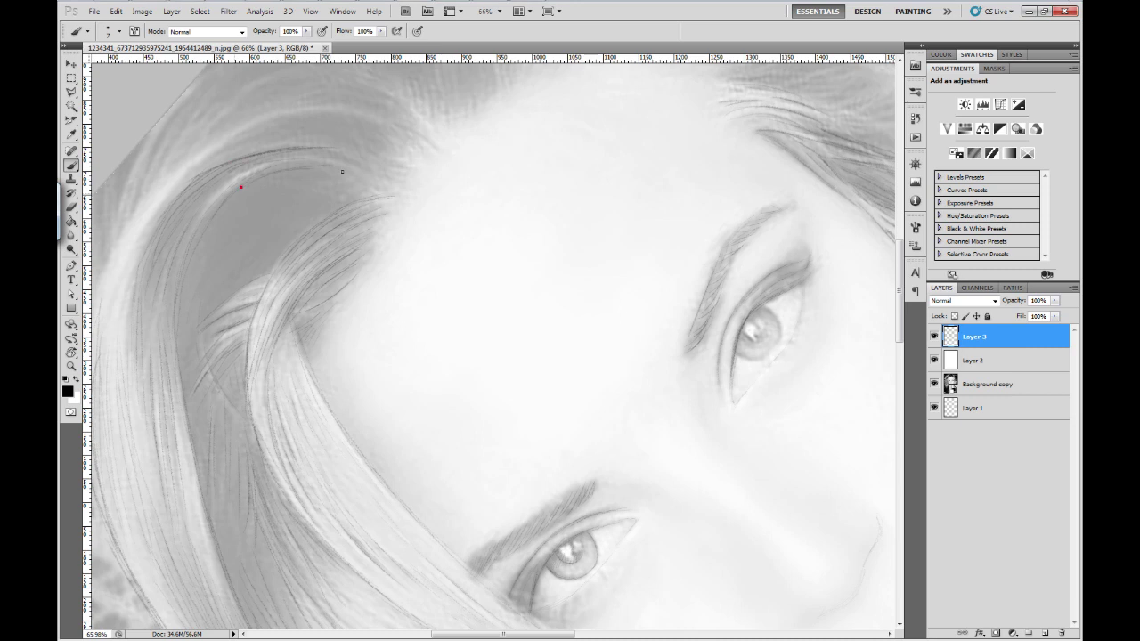
{"action": "mouse_move", "coordinate": [303, 153]}
{"action": "left_mouse_down"}
{"action": "mouse_move", "coordinate": [374, 169]}
{"action": "mouse_move", "coordinate": [430, 239]}
{"action": "mouse_move", "coordinate": [359, 236]}
{"action": "left_mouse_up"}
{"action": "key", "text": "ctrl+z"}
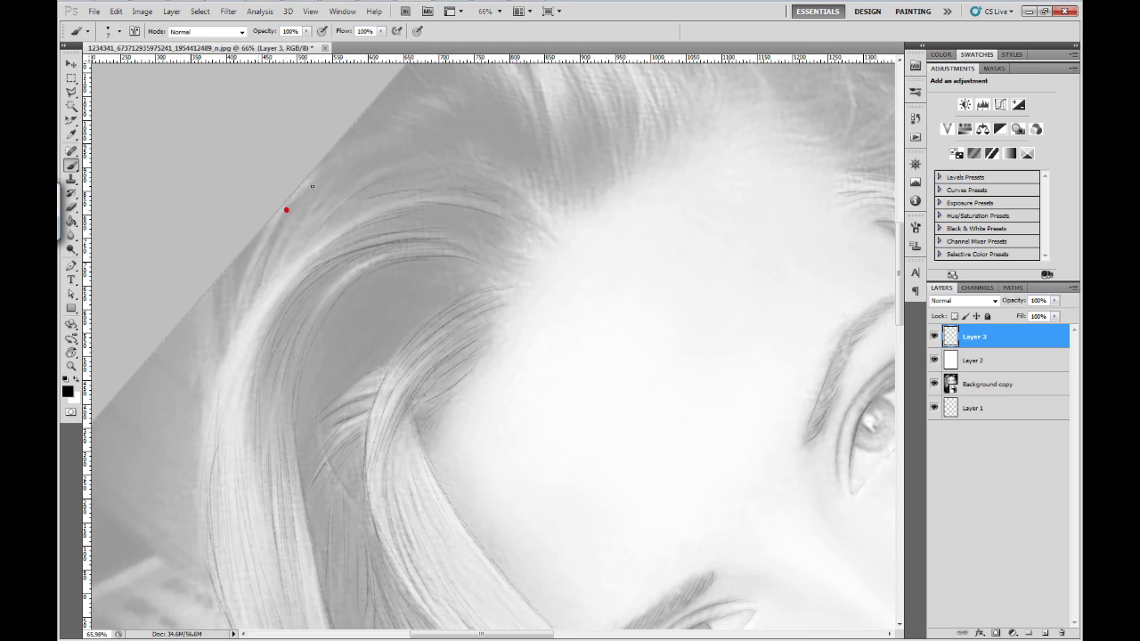
{"action": "left_click_drag", "start_coordinate": [255, 231], "coordinate": [237, 318]}
- Sketch several curved strands running down the hair on top of the head
{"action": "mouse_move", "coordinate": [365, 188]}
{"action": "left_mouse_down"}
{"action": "mouse_move", "coordinate": [494, 186]}
{"action": "mouse_move", "coordinate": [483, 275]}
{"action": "mouse_move", "coordinate": [445, 299]}
{"action": "left_mouse_up"}
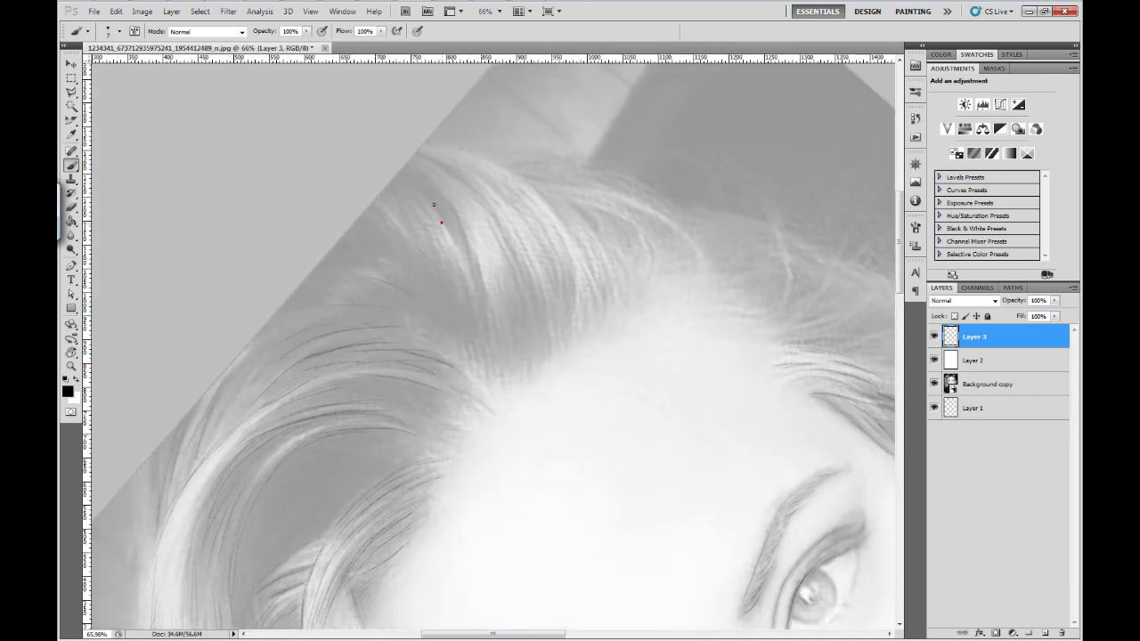
{"action": "left_click_drag", "start_coordinate": [468, 241], "coordinate": [498, 351]}
{"action": "left_click_drag", "start_coordinate": [503, 254], "coordinate": [527, 358]}
{"action": "left_click", "coordinate": [523, 248]}
{"action": "left_click_drag", "start_coordinate": [563, 258], "coordinate": [562, 346]}
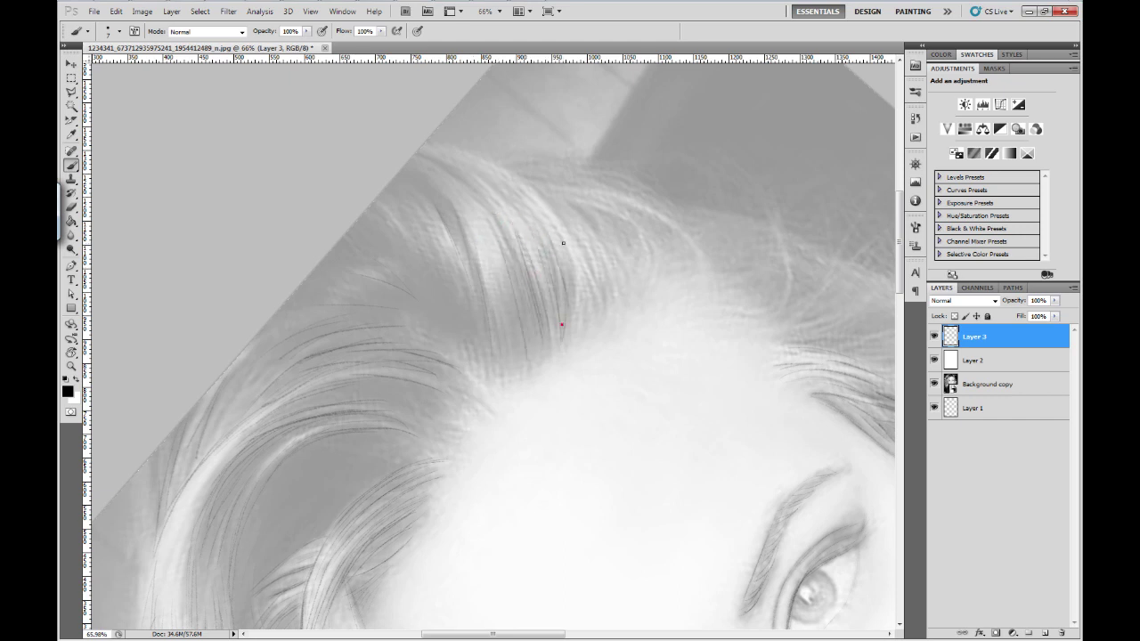
- Rotate the canvas about 18° and add strands around the hairline and hair edge
{"action": "key", "text": "r"}
{"action": "mouse_move", "coordinate": [543, 307]}
{"action": "left_mouse_down"}
{"action": "mouse_move", "coordinate": [494, 324]}
{"action": "mouse_move", "coordinate": [458, 266]}
{"action": "left_mouse_up"}
{"action": "key", "text": "b"}
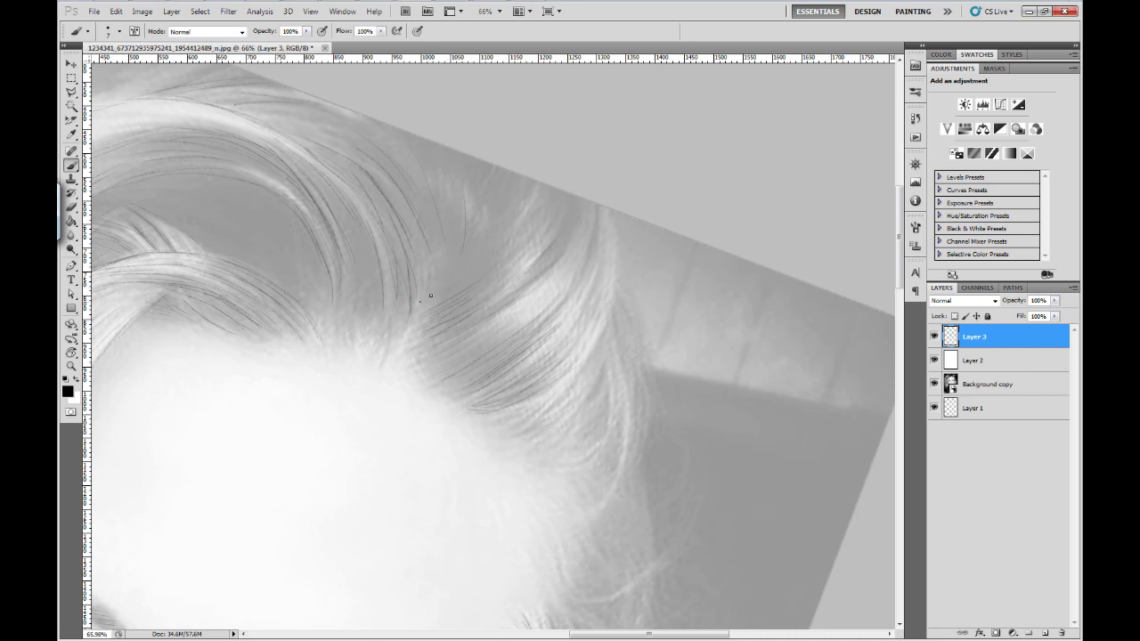
{"action": "mouse_move", "coordinate": [382, 282]}
{"action": "left_mouse_down"}
{"action": "mouse_move", "coordinate": [393, 315]}
{"action": "mouse_move", "coordinate": [399, 273]}
{"action": "left_mouse_up"}
{"action": "left_click_drag", "start_coordinate": [344, 246], "coordinate": [352, 244]}
{"action": "left_click_drag", "start_coordinate": [560, 196], "coordinate": [574, 298]}
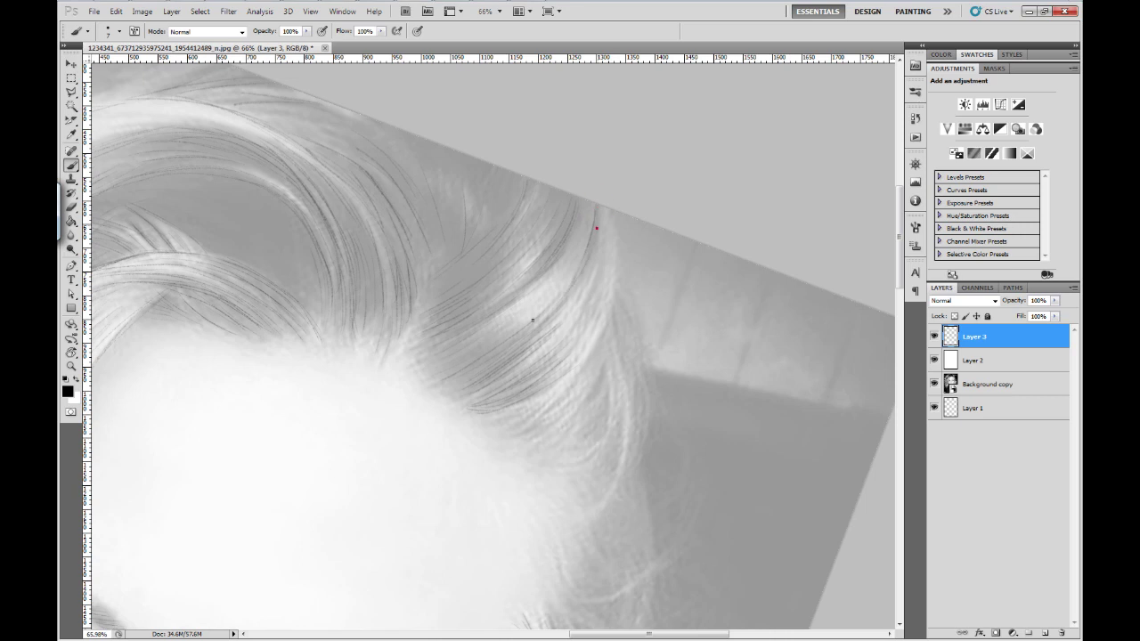
{"action": "left_click_drag", "start_coordinate": [592, 260], "coordinate": [578, 307]}
{"action": "left_click_drag", "start_coordinate": [436, 381], "coordinate": [465, 368]}
{"action": "left_click_drag", "start_coordinate": [608, 211], "coordinate": [619, 257]}
- Add faint strands through the side of the hair near the eyebrow
{"action": "left_click_drag", "start_coordinate": [517, 419], "coordinate": [554, 395]}
{"action": "left_click", "coordinate": [609, 314]}
{"action": "left_click_drag", "start_coordinate": [582, 369], "coordinate": [602, 344]}
{"action": "mouse_move", "coordinate": [535, 437]}
{"action": "left_mouse_down"}
{"action": "mouse_move", "coordinate": [612, 310]}
{"action": "mouse_move", "coordinate": [634, 374]}
{"action": "left_mouse_up"}
{"action": "mouse_move", "coordinate": [608, 497]}
{"action": "left_mouse_down"}
{"action": "mouse_move", "coordinate": [629, 420]}
{"action": "mouse_move", "coordinate": [609, 402]}
{"action": "mouse_move", "coordinate": [570, 471]}
{"action": "left_mouse_up"}
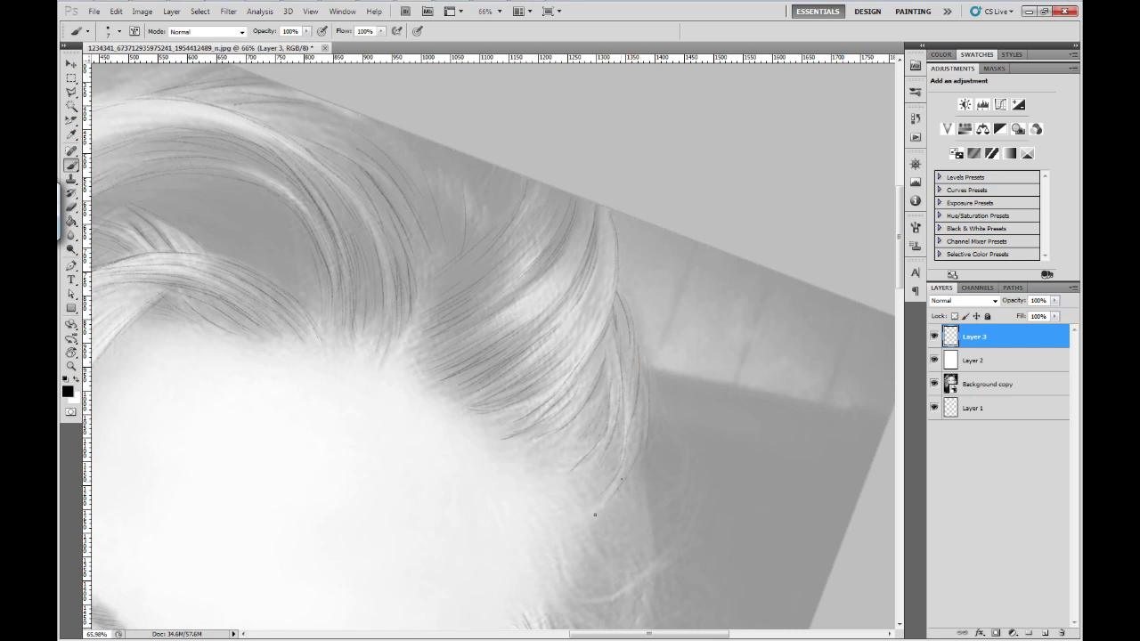
{"action": "mouse_move", "coordinate": [584, 375]}
{"action": "left_mouse_down"}
{"action": "mouse_move", "coordinate": [630, 312]}
{"action": "mouse_move", "coordinate": [626, 293]}
{"action": "left_mouse_up"}
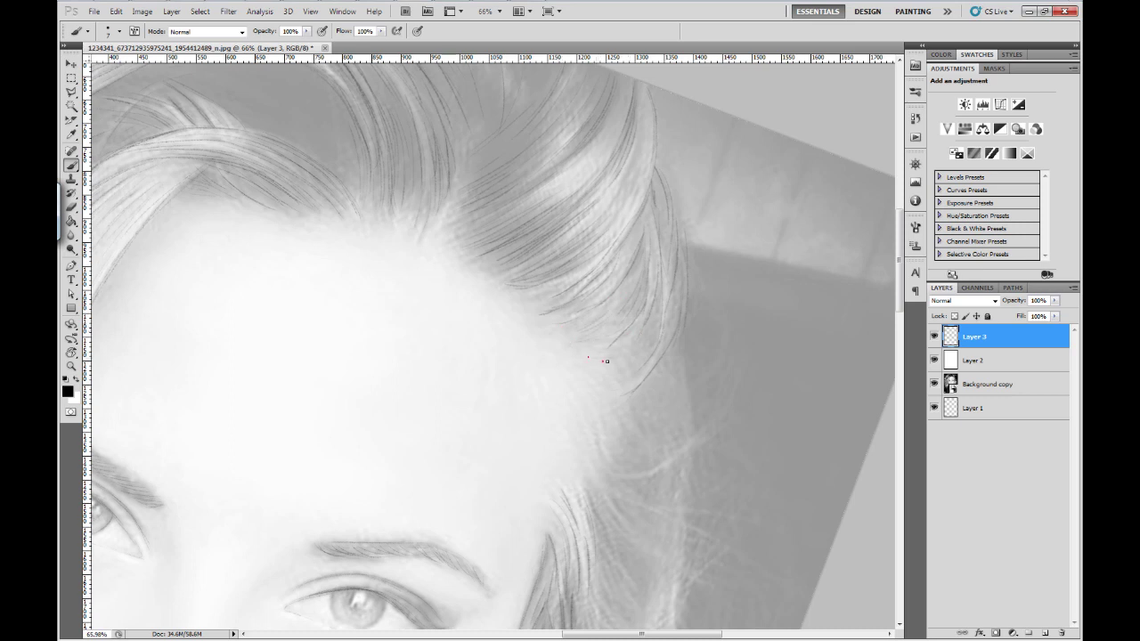
{"action": "mouse_move", "coordinate": [584, 289]}
{"action": "left_mouse_down"}
{"action": "mouse_move", "coordinate": [580, 242]}
{"action": "mouse_move", "coordinate": [495, 162]}
{"action": "left_mouse_up"}
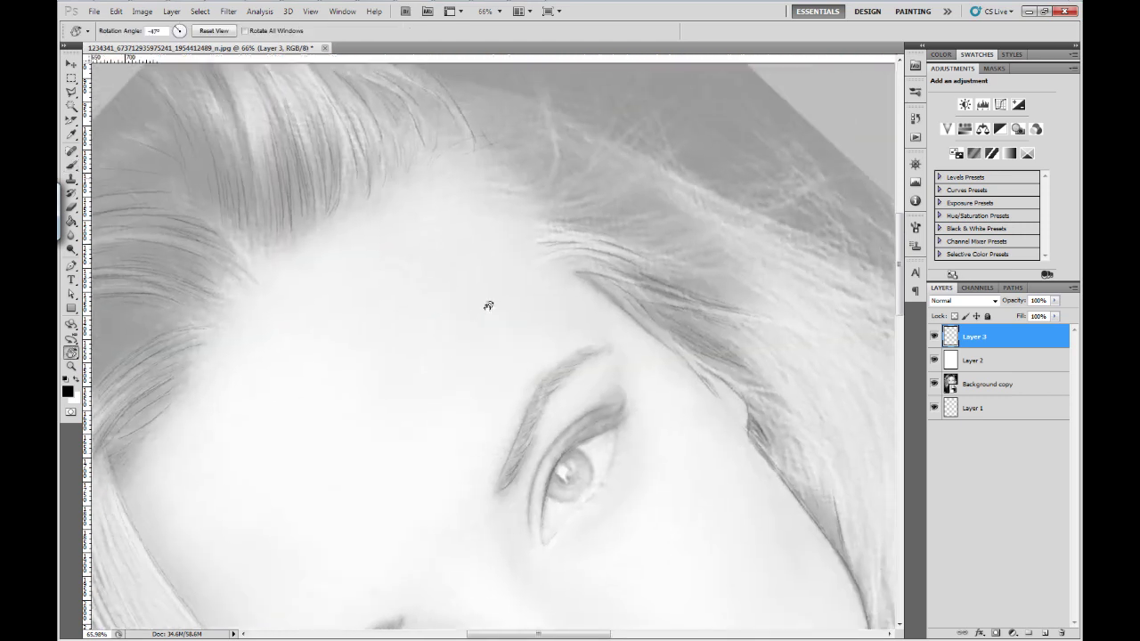
- Draw thin flyaway strands and a run of short strands along the hairline
{"action": "left_click_drag", "start_coordinate": [754, 286], "coordinate": [863, 342]}
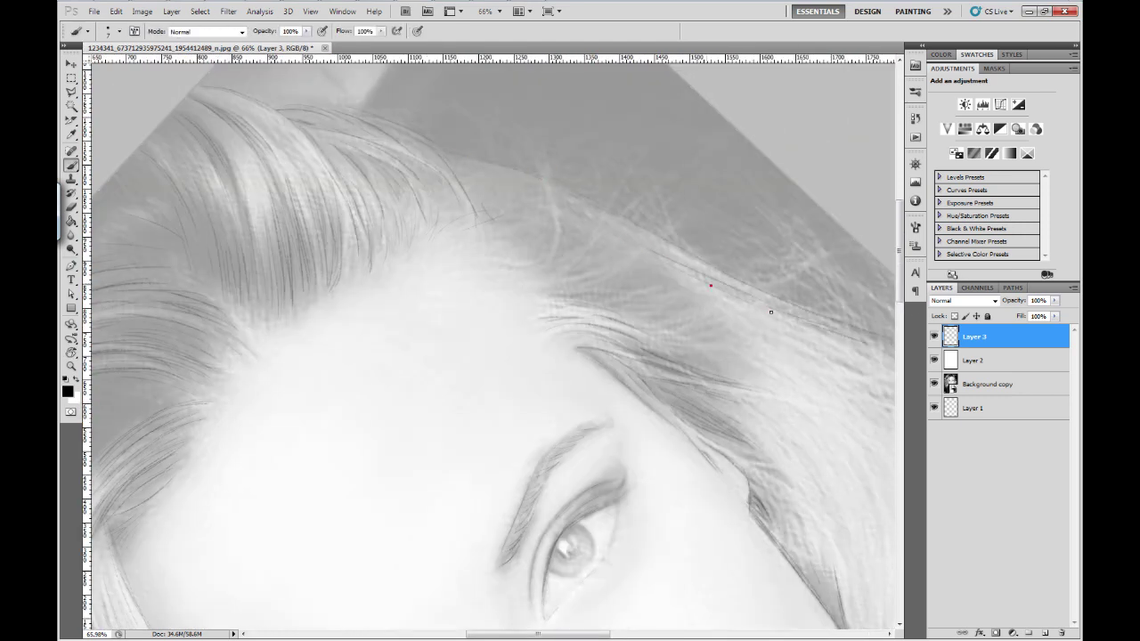
{"action": "left_click_drag", "start_coordinate": [751, 285], "coordinate": [840, 324]}
{"action": "left_click_drag", "start_coordinate": [609, 226], "coordinate": [685, 171]}
{"action": "left_click_drag", "start_coordinate": [637, 236], "coordinate": [542, 285]}
{"action": "left_click_drag", "start_coordinate": [657, 291], "coordinate": [613, 296]}
{"action": "mouse_move", "coordinate": [713, 314]}
{"action": "left_mouse_down"}
{"action": "mouse_move", "coordinate": [638, 322]}
{"action": "mouse_move", "coordinate": [627, 334]}
{"action": "left_mouse_up"}
{"action": "left_click_drag", "start_coordinate": [725, 344], "coordinate": [668, 349]}
{"action": "left_click_drag", "start_coordinate": [735, 366], "coordinate": [700, 360]}
{"action": "left_click_drag", "start_coordinate": [653, 348], "coordinate": [647, 348]}
- Extend the hair strands further down the hairline
{"action": "left_click_drag", "start_coordinate": [744, 356], "coordinate": [674, 344]}
{"action": "left_click_drag", "start_coordinate": [821, 399], "coordinate": [760, 371]}
{"action": "mouse_move", "coordinate": [805, 431]}
{"action": "left_mouse_down"}
{"action": "mouse_move", "coordinate": [725, 399]}
{"action": "mouse_move", "coordinate": [806, 445]}
{"action": "mouse_move", "coordinate": [606, 293]}
{"action": "mouse_move", "coordinate": [527, 254]}
{"action": "left_mouse_up"}
{"action": "mouse_move", "coordinate": [577, 281]}
{"action": "left_mouse_down"}
{"action": "mouse_move", "coordinate": [563, 274]}
{"action": "mouse_move", "coordinate": [588, 303]}
{"action": "left_mouse_up"}
{"action": "mouse_move", "coordinate": [620, 371]}
{"action": "left_mouse_down"}
{"action": "mouse_move", "coordinate": [584, 345]}
{"action": "mouse_move", "coordinate": [637, 336]}
{"action": "left_mouse_up"}
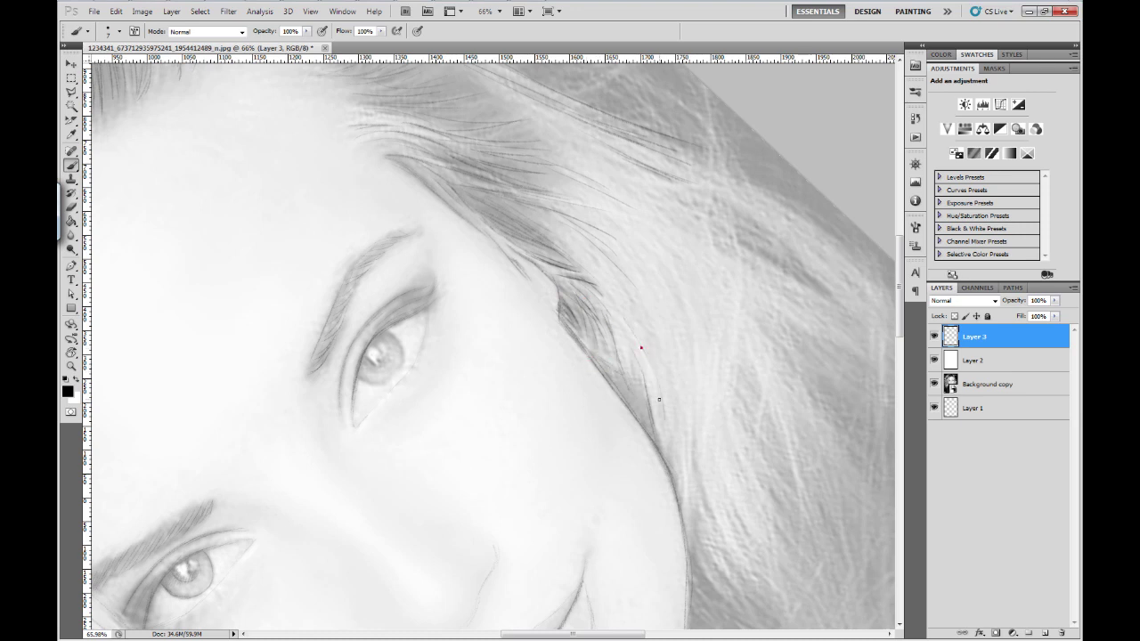
- Draw dark strands up along the hairline on the side hair
{"action": "mouse_move", "coordinate": [659, 399]}
{"action": "left_mouse_down"}
{"action": "mouse_move", "coordinate": [525, 260]}
{"action": "mouse_move", "coordinate": [538, 276]}
{"action": "left_mouse_up"}
{"action": "mouse_move", "coordinate": [552, 349]}
{"action": "left_mouse_down"}
{"action": "mouse_move", "coordinate": [539, 433]}
{"action": "mouse_move", "coordinate": [590, 461]}
{"action": "left_mouse_up"}
{"action": "left_click_drag", "start_coordinate": [565, 360], "coordinate": [602, 407]}
{"action": "left_click_drag", "start_coordinate": [570, 337], "coordinate": [614, 423]}
{"action": "left_click_drag", "start_coordinate": [573, 278], "coordinate": [588, 347]}
{"action": "mouse_move", "coordinate": [582, 188]}
{"action": "left_mouse_down"}
{"action": "mouse_move", "coordinate": [586, 153]}
{"action": "mouse_move", "coordinate": [569, 179]}
{"action": "left_mouse_up"}
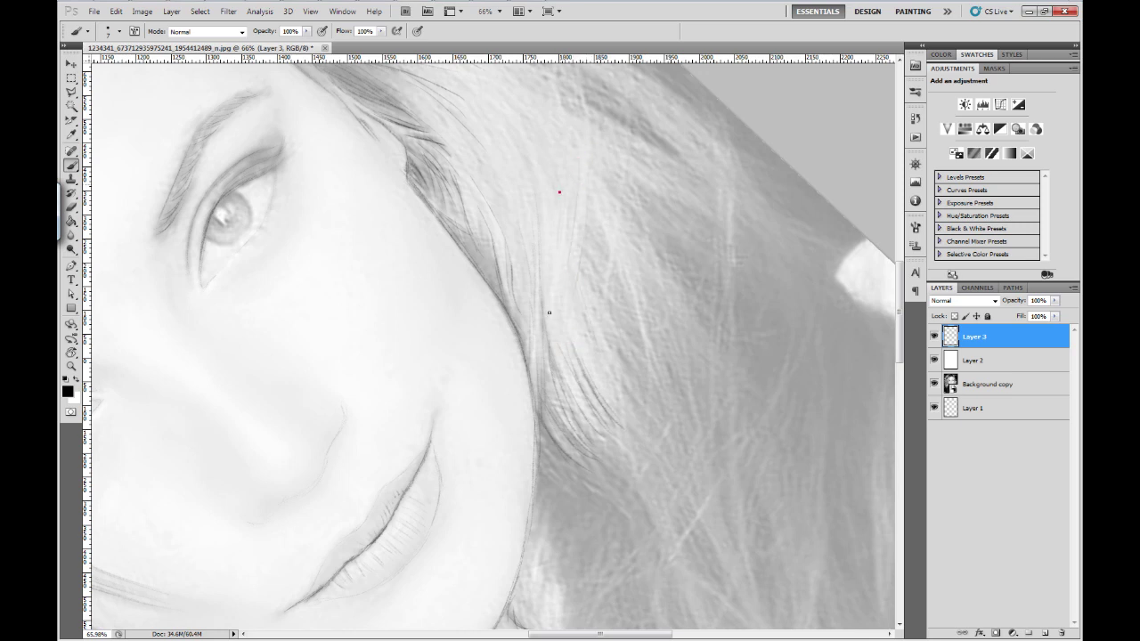
- Rotate the view and sketch strands through the hair above the forehead
{"action": "mouse_move", "coordinate": [539, 236]}
{"action": "left_mouse_down"}
{"action": "mouse_move", "coordinate": [537, 330]}
{"action": "mouse_move", "coordinate": [538, 226]}
{"action": "mouse_move", "coordinate": [473, 217]}
{"action": "left_mouse_up"}
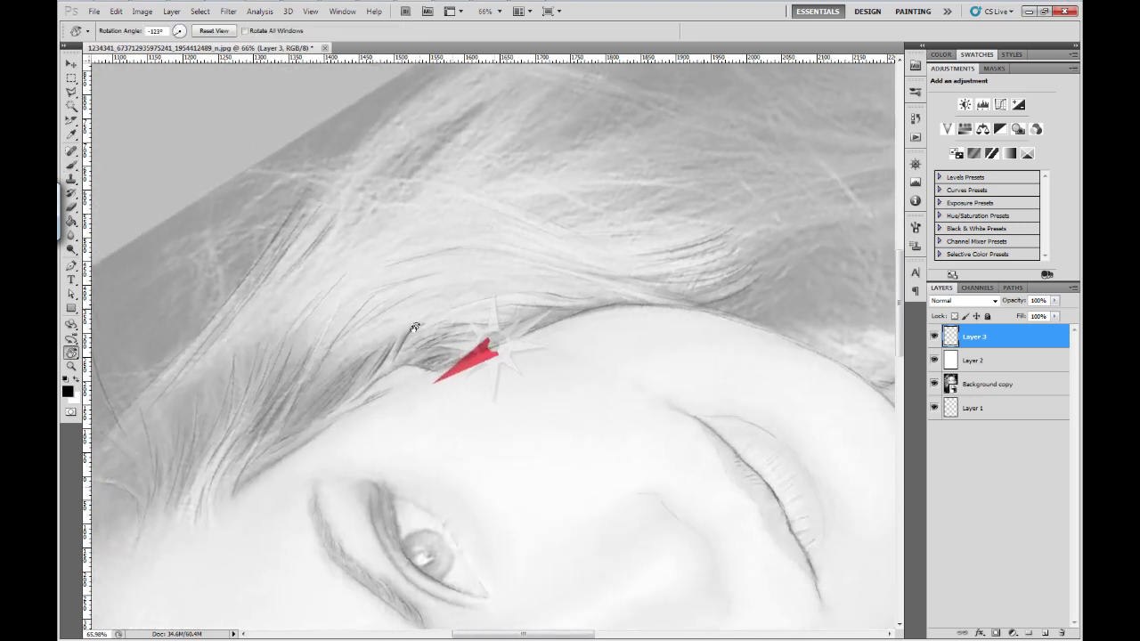
{"action": "mouse_move", "coordinate": [348, 285]}
{"action": "left_mouse_down"}
{"action": "mouse_move", "coordinate": [306, 221]}
{"action": "mouse_move", "coordinate": [465, 73]}
{"action": "left_mouse_up"}
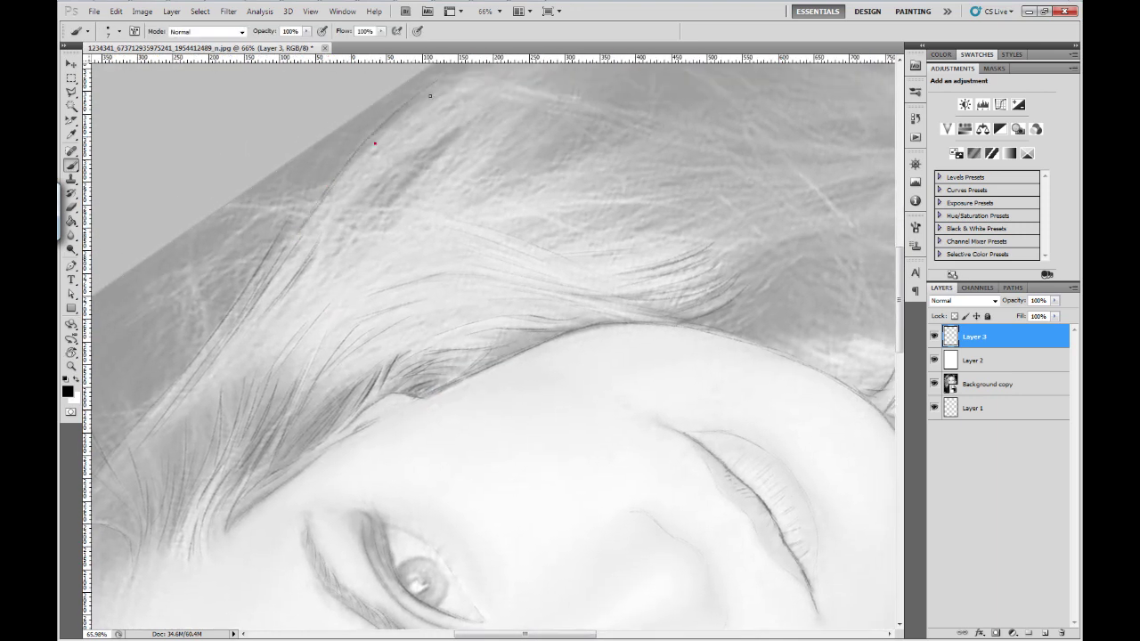
{"action": "left_click_drag", "start_coordinate": [396, 163], "coordinate": [456, 135]}
{"action": "left_click_drag", "start_coordinate": [363, 228], "coordinate": [414, 176]}
{"action": "left_click_drag", "start_coordinate": [317, 252], "coordinate": [492, 71]}
{"action": "left_click_drag", "start_coordinate": [474, 140], "coordinate": [522, 118]}
{"action": "left_click_drag", "start_coordinate": [475, 168], "coordinate": [512, 137]}
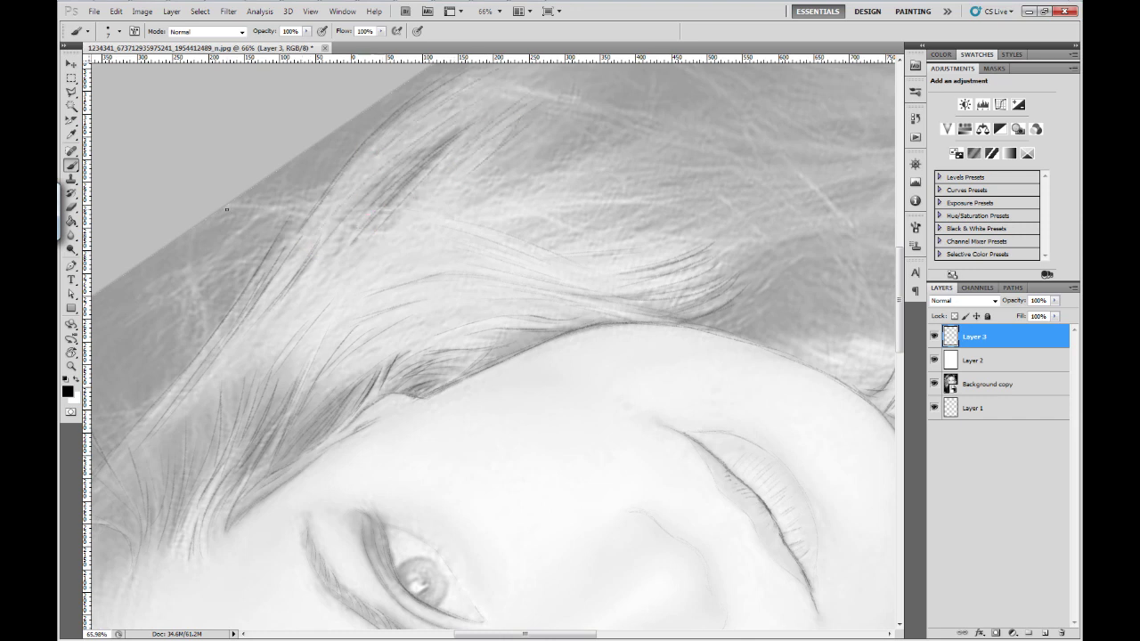
{"action": "left_click_drag", "start_coordinate": [266, 244], "coordinate": [487, 249]}
- Draw curving strands through the flowing hair on the right side of the face
{"action": "scroll", "coordinate": [636, 198], "scroll_direction": "right", "scroll_amount": 3}
{"action": "left_click_drag", "start_coordinate": [717, 339], "coordinate": [524, 251]}
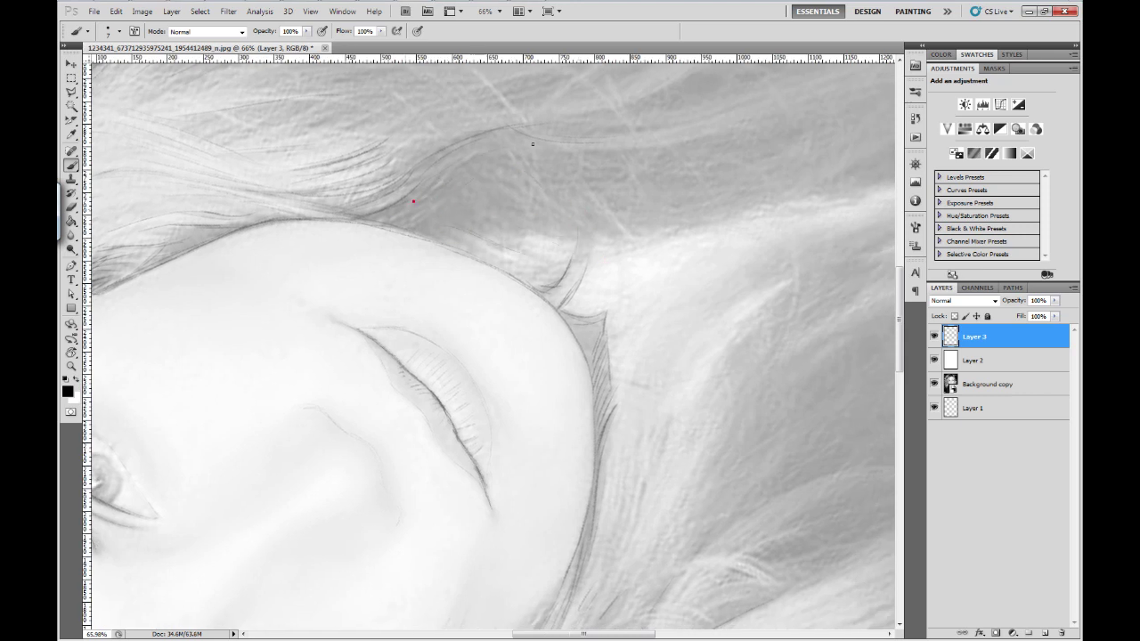
{"action": "left_click_drag", "start_coordinate": [496, 208], "coordinate": [483, 202]}
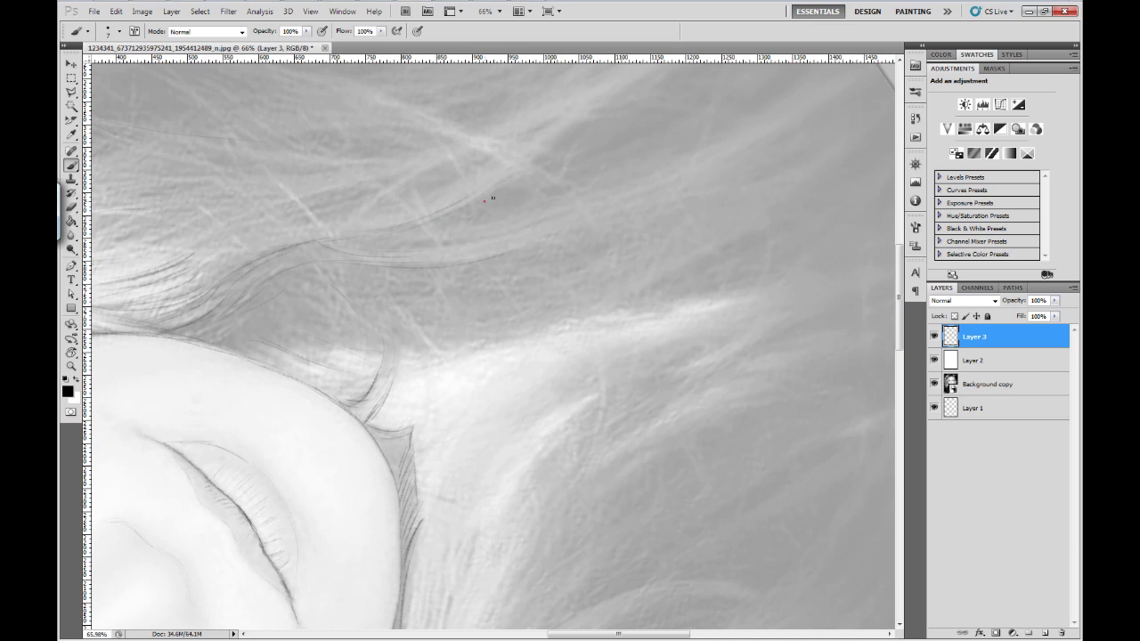
{"action": "left_click_drag", "start_coordinate": [397, 183], "coordinate": [590, 110]}
{"action": "left_click_drag", "start_coordinate": [660, 259], "coordinate": [564, 266]}
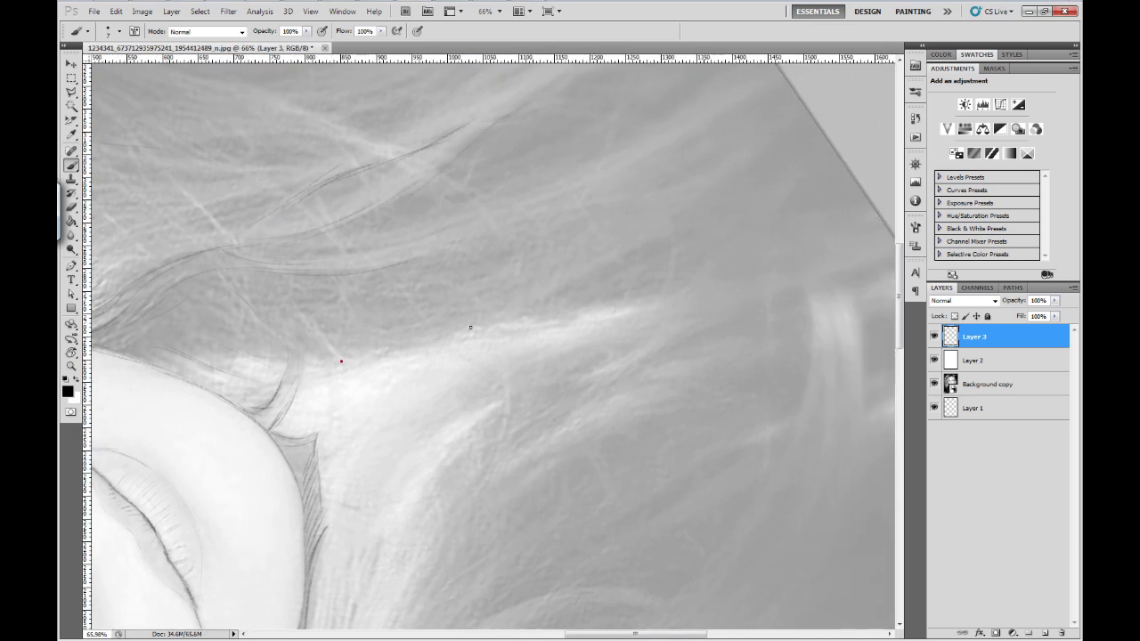
{"action": "left_click_drag", "start_coordinate": [501, 397], "coordinate": [430, 444]}
{"action": "left_click_drag", "start_coordinate": [545, 355], "coordinate": [489, 388]}
{"action": "mouse_move", "coordinate": [588, 323]}
{"action": "left_mouse_down"}
{"action": "mouse_move", "coordinate": [694, 284]}
{"action": "mouse_move", "coordinate": [656, 308]}
{"action": "mouse_move", "coordinate": [555, 315]}
{"action": "mouse_move", "coordinate": [486, 377]}
{"action": "mouse_move", "coordinate": [356, 346]}
{"action": "mouse_move", "coordinate": [389, 354]}
{"action": "left_mouse_up"}
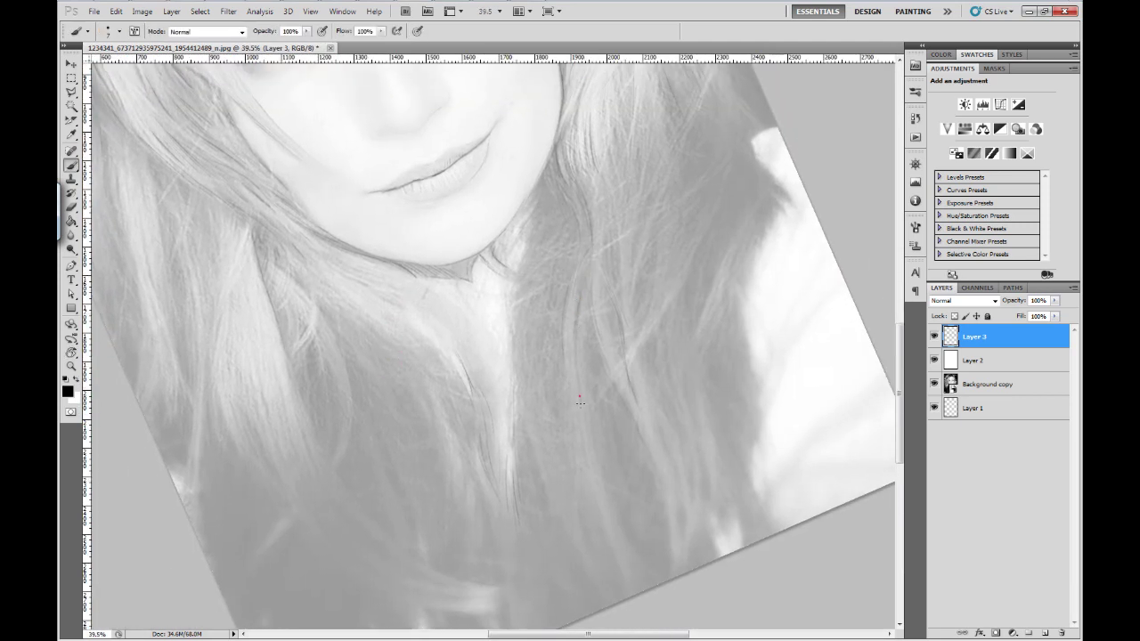
- Sketch thin strands down the long hair below the chin
{"action": "left_click_drag", "start_coordinate": [589, 401], "coordinate": [585, 310]}
{"action": "left_click_drag", "start_coordinate": [513, 353], "coordinate": [535, 450]}
{"action": "left_click_drag", "start_coordinate": [522, 293], "coordinate": [538, 362]}
{"action": "left_click_drag", "start_coordinate": [625, 379], "coordinate": [645, 444]}
- Outline the iris, darken its right side and add fine detail lines inside it
{"action": "left_click_drag", "start_coordinate": [643, 341], "coordinate": [588, 389]}
{"action": "left_click", "coordinate": [438, 250]}
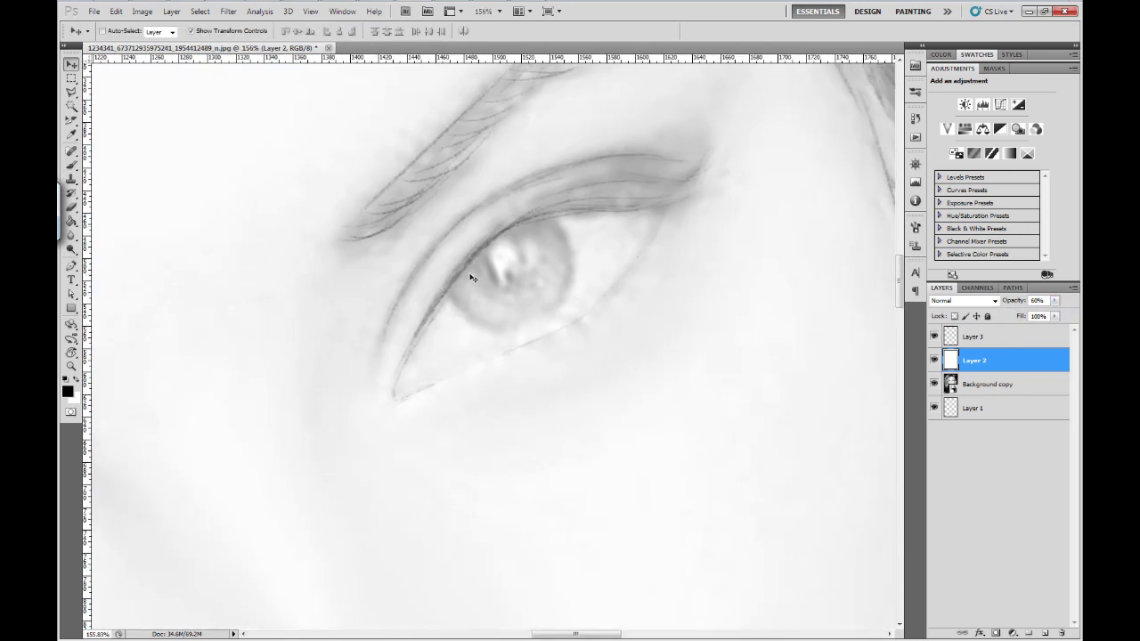
{"action": "mouse_move", "coordinate": [476, 258]}
{"action": "left_mouse_down"}
{"action": "mouse_move", "coordinate": [505, 296]}
{"action": "mouse_move", "coordinate": [476, 323]}
{"action": "mouse_move", "coordinate": [541, 317]}
{"action": "left_mouse_up"}
{"action": "mouse_move", "coordinate": [545, 213]}
{"action": "left_mouse_down"}
{"action": "mouse_move", "coordinate": [568, 264]}
{"action": "mouse_move", "coordinate": [522, 323]}
{"action": "left_mouse_up"}
{"action": "left_click_drag", "start_coordinate": [569, 251], "coordinate": [559, 299]}
{"action": "left_click_drag", "start_coordinate": [514, 228], "coordinate": [540, 228]}
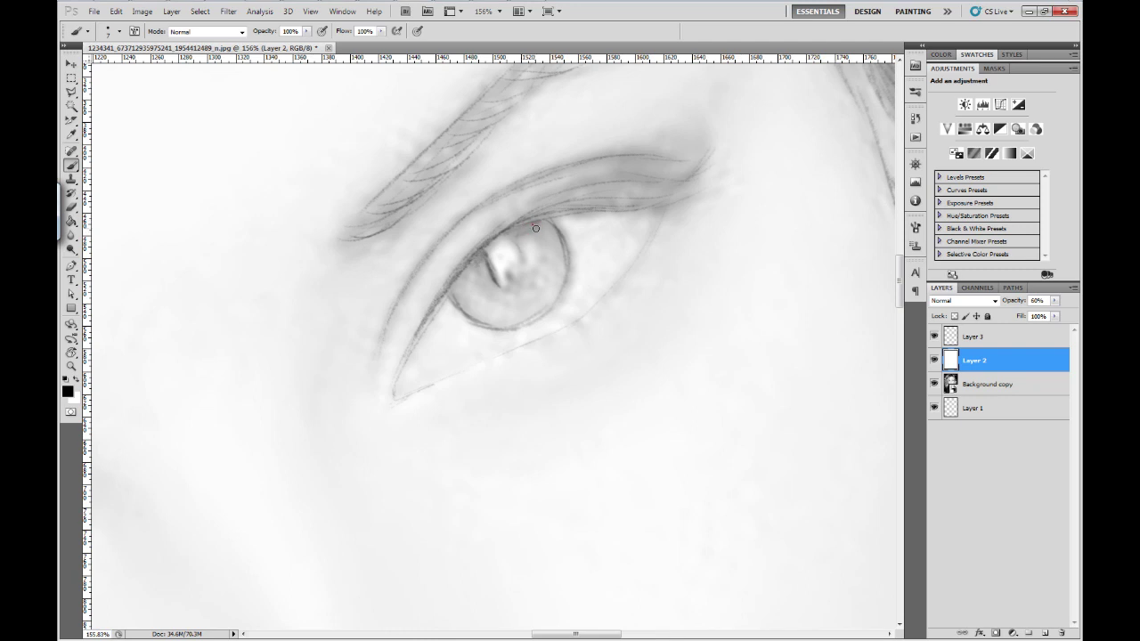
{"action": "mouse_move", "coordinate": [489, 266]}
{"action": "left_mouse_down"}
{"action": "mouse_move", "coordinate": [477, 282]}
{"action": "mouse_move", "coordinate": [513, 290]}
{"action": "mouse_move", "coordinate": [535, 278]}
{"action": "mouse_move", "coordinate": [479, 278]}
{"action": "mouse_move", "coordinate": [488, 305]}
{"action": "left_mouse_up"}
{"action": "mouse_move", "coordinate": [504, 281]}
{"action": "left_mouse_down"}
{"action": "mouse_move", "coordinate": [513, 304]}
{"action": "mouse_move", "coordinate": [531, 303]}
{"action": "left_mouse_up"}
{"action": "left_click_drag", "start_coordinate": [535, 265], "coordinate": [545, 278]}
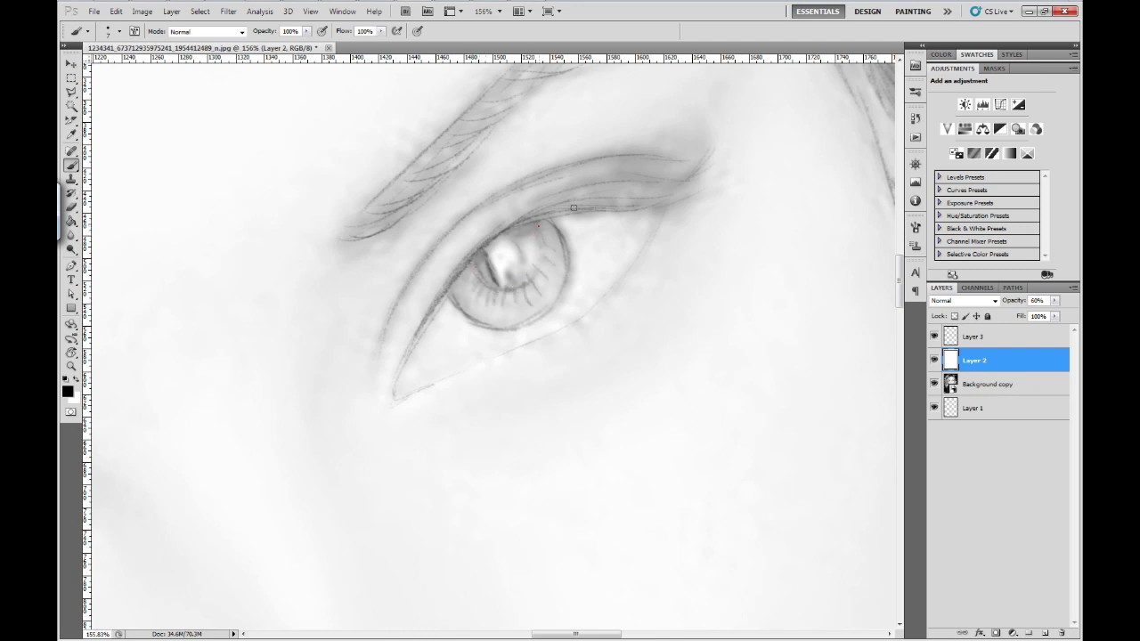
- Darken the upper lash line and touch up the iris highlight
{"action": "left_click_drag", "start_coordinate": [592, 205], "coordinate": [656, 203]}
{"action": "left_click", "coordinate": [512, 270]}
{"action": "left_click", "coordinate": [537, 211]}
{"action": "left_click", "coordinate": [594, 206]}
{"action": "mouse_move", "coordinate": [611, 202]}
{"action": "left_mouse_down"}
{"action": "mouse_move", "coordinate": [659, 205]}
{"action": "mouse_move", "coordinate": [699, 190]}
{"action": "left_mouse_up"}
{"action": "left_click", "coordinate": [581, 183]}
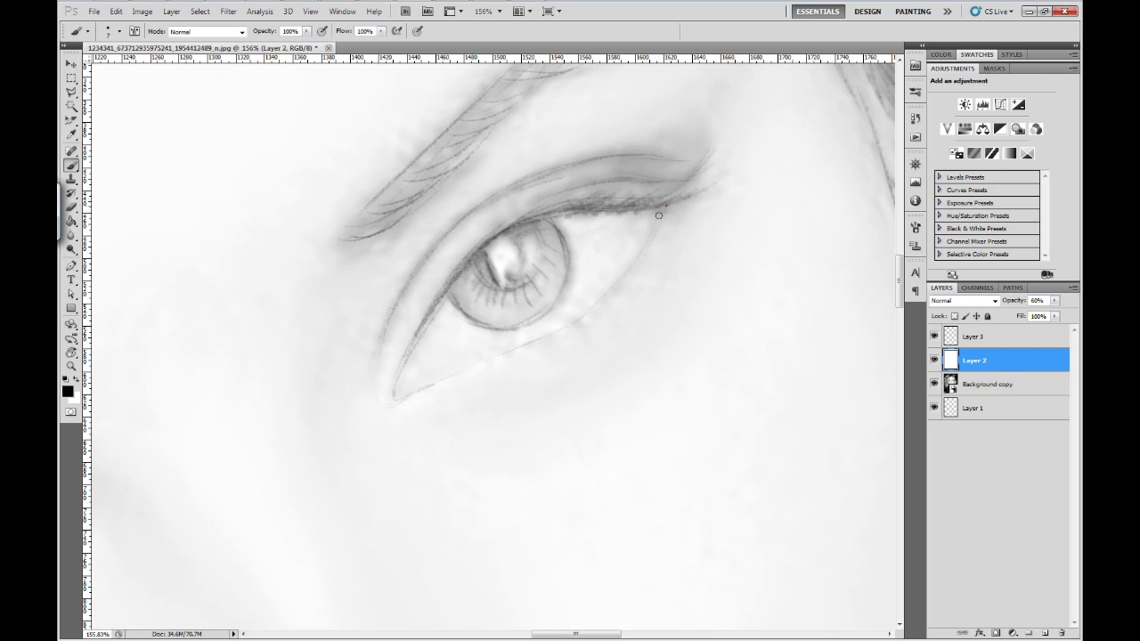
{"action": "left_click_drag", "start_coordinate": [588, 211], "coordinate": [661, 199]}
- Stroke along the eyebrow from its tail and top edge to its inner end
{"action": "mouse_move", "coordinate": [400, 222]}
{"action": "left_mouse_down"}
{"action": "mouse_move", "coordinate": [363, 240]}
{"action": "mouse_move", "coordinate": [490, 134]}
{"action": "mouse_move", "coordinate": [462, 117]}
{"action": "mouse_move", "coordinate": [400, 256]}
{"action": "left_mouse_up"}
{"action": "mouse_move", "coordinate": [453, 208]}
{"action": "left_mouse_down"}
{"action": "mouse_move", "coordinate": [575, 176]}
{"action": "mouse_move", "coordinate": [544, 183]}
{"action": "mouse_move", "coordinate": [628, 169]}
{"action": "mouse_move", "coordinate": [644, 178]}
{"action": "mouse_move", "coordinate": [432, 227]}
{"action": "mouse_move", "coordinate": [378, 285]}
{"action": "left_mouse_up"}
{"action": "mouse_move", "coordinate": [374, 287]}
{"action": "left_mouse_down"}
{"action": "mouse_move", "coordinate": [325, 334]}
{"action": "mouse_move", "coordinate": [360, 343]}
{"action": "mouse_move", "coordinate": [307, 365]}
{"action": "left_mouse_up"}
{"action": "left_click_drag", "start_coordinate": [289, 380], "coordinate": [305, 375]}
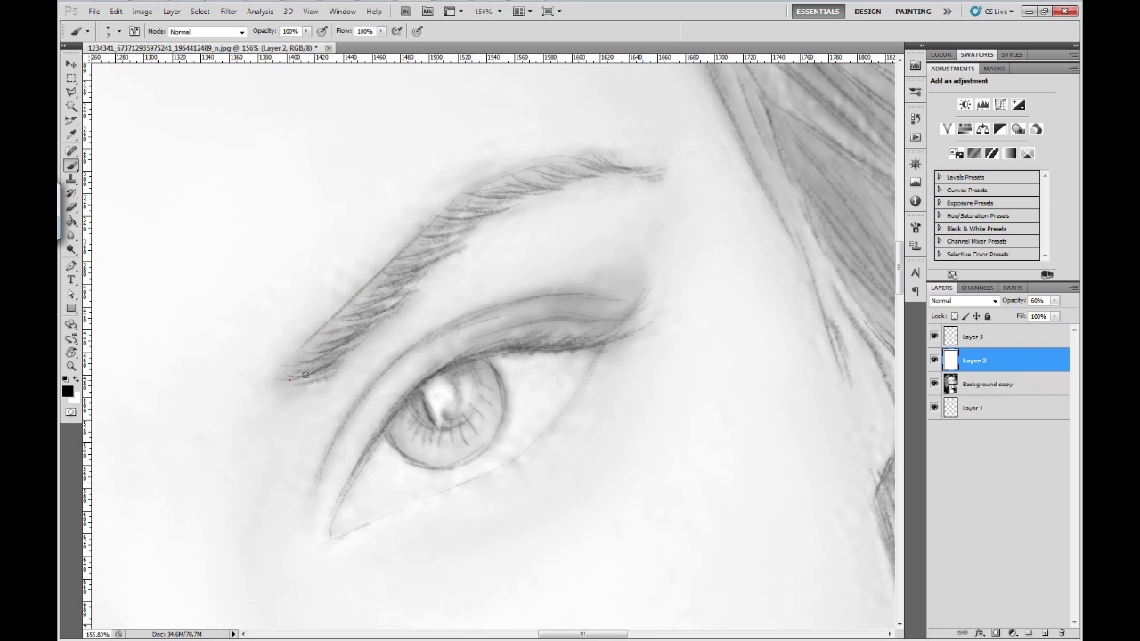
{"action": "scroll", "coordinate": [336, 344], "scroll_direction": "down", "scroll_amount": 3}
- Draw faint and darker strands up along the hair at the hairline
{"action": "scroll", "coordinate": [394, 351], "scroll_direction": "up", "scroll_amount": 5}
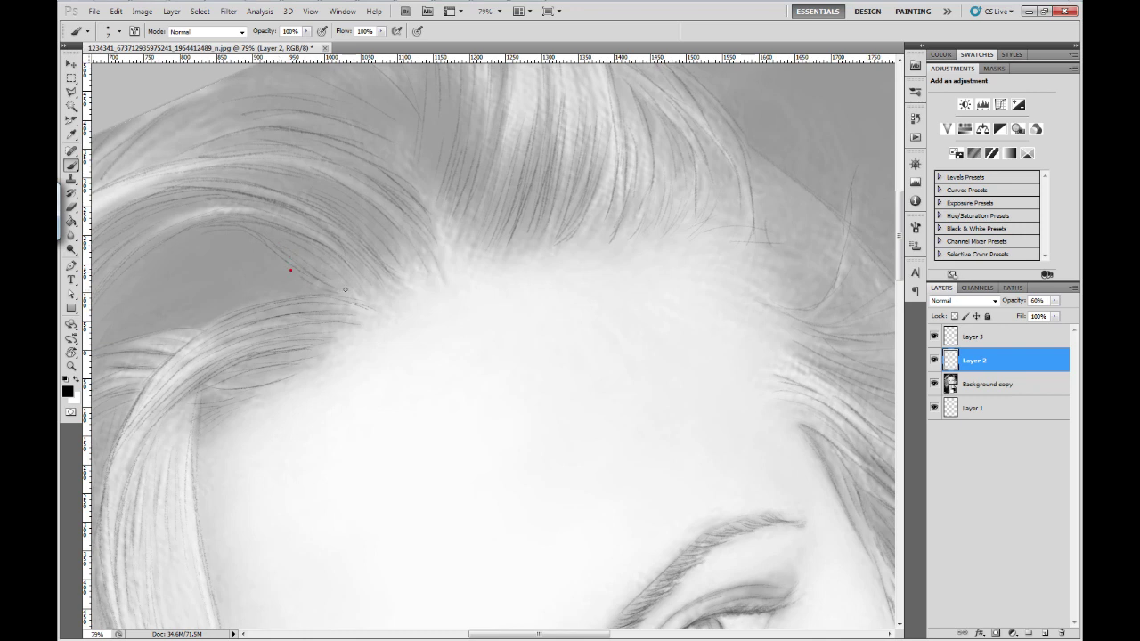
{"action": "left_click_drag", "start_coordinate": [191, 307], "coordinate": [241, 300]}
{"action": "left_click_drag", "start_coordinate": [152, 302], "coordinate": [202, 273]}
{"action": "left_click_drag", "start_coordinate": [194, 313], "coordinate": [266, 301]}
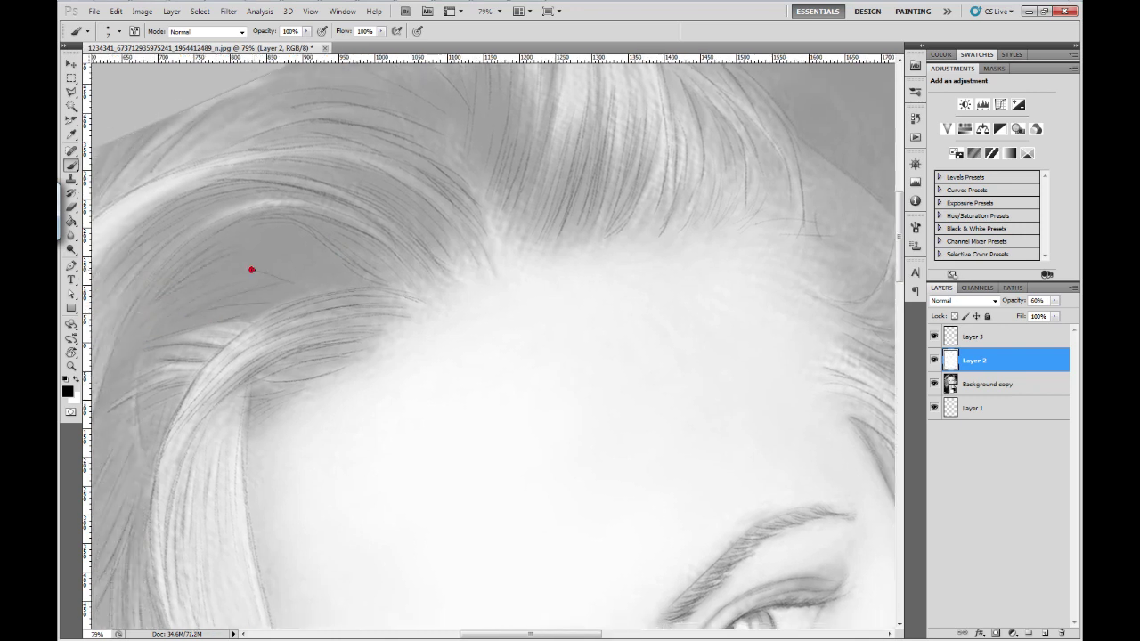
{"action": "left_click_drag", "start_coordinate": [294, 232], "coordinate": [407, 232]}
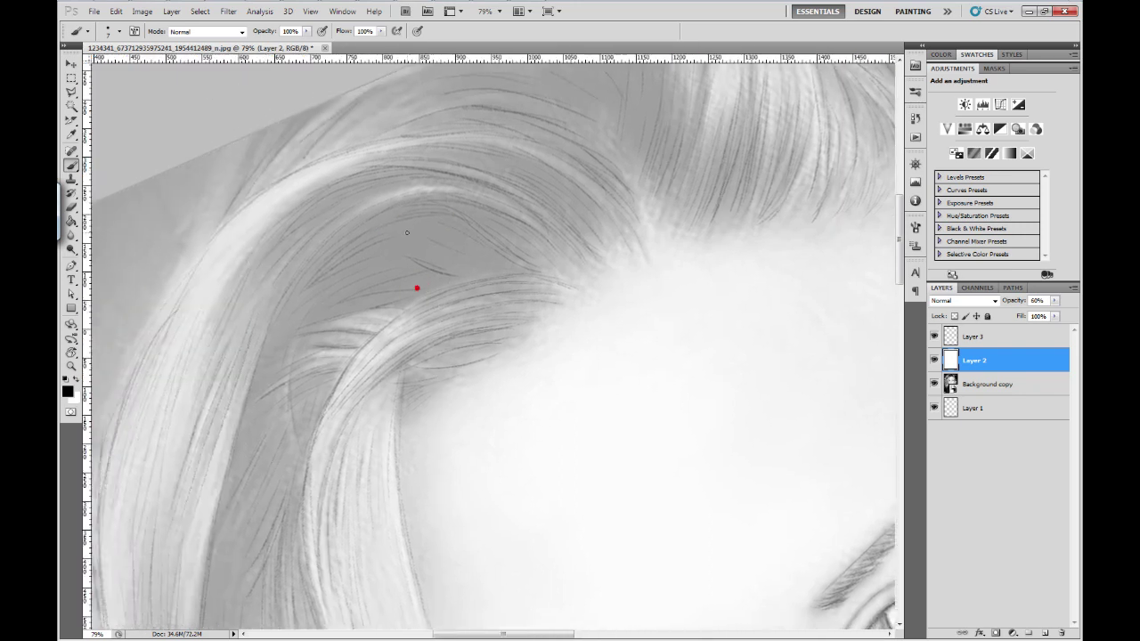
{"action": "left_click_drag", "start_coordinate": [309, 199], "coordinate": [448, 164]}
{"action": "left_click_drag", "start_coordinate": [247, 255], "coordinate": [270, 269]}
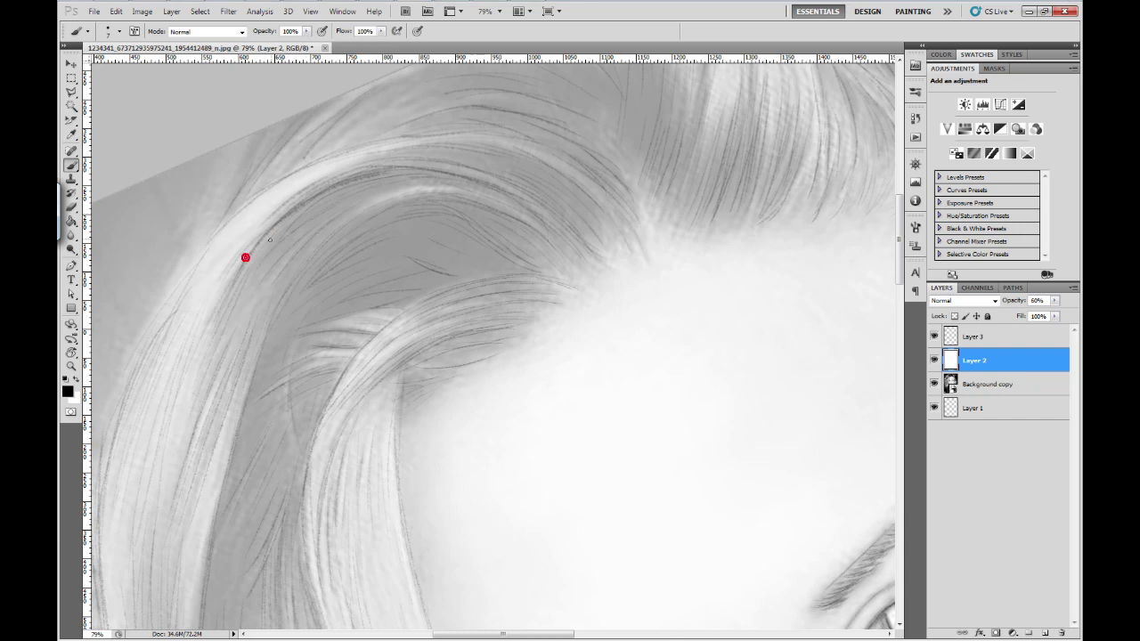
{"action": "left_click_drag", "start_coordinate": [270, 324], "coordinate": [307, 257]}
- Draw dark strands up the side hair and a thin strand lower down
{"action": "left_click_drag", "start_coordinate": [286, 304], "coordinate": [374, 213]}
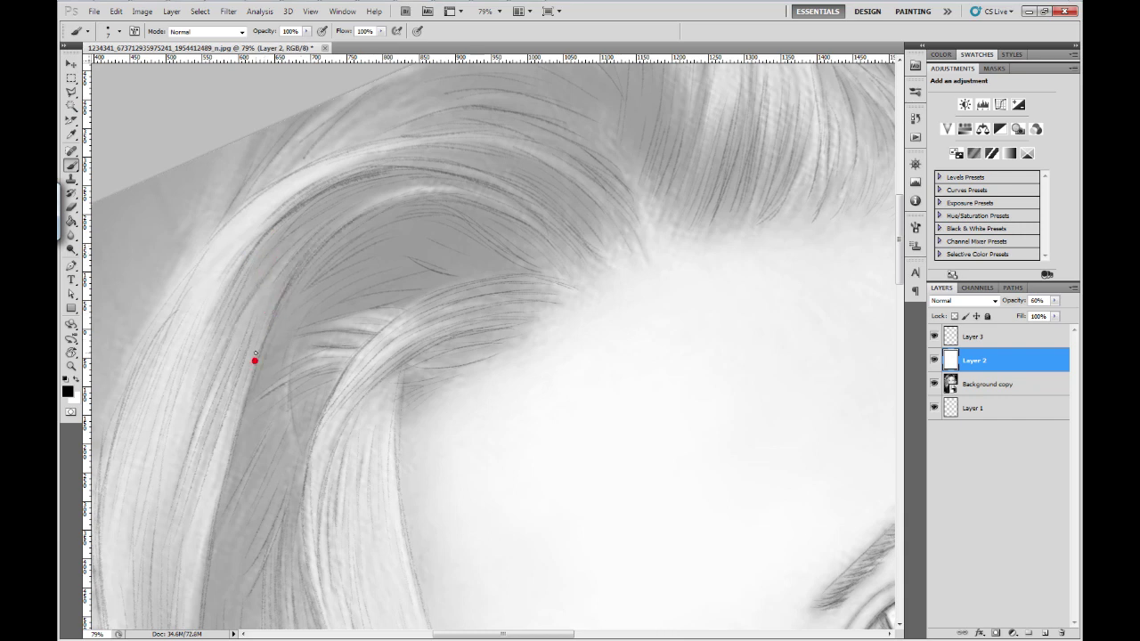
{"action": "left_click_drag", "start_coordinate": [251, 399], "coordinate": [282, 297]}
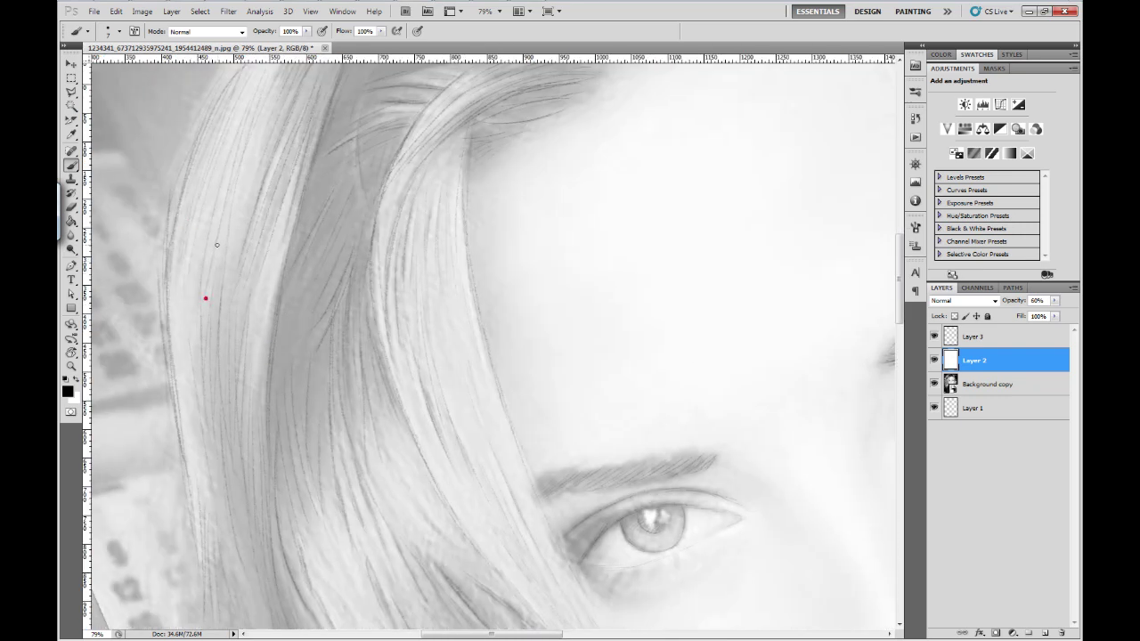
{"action": "left_click_drag", "start_coordinate": [258, 380], "coordinate": [267, 339]}
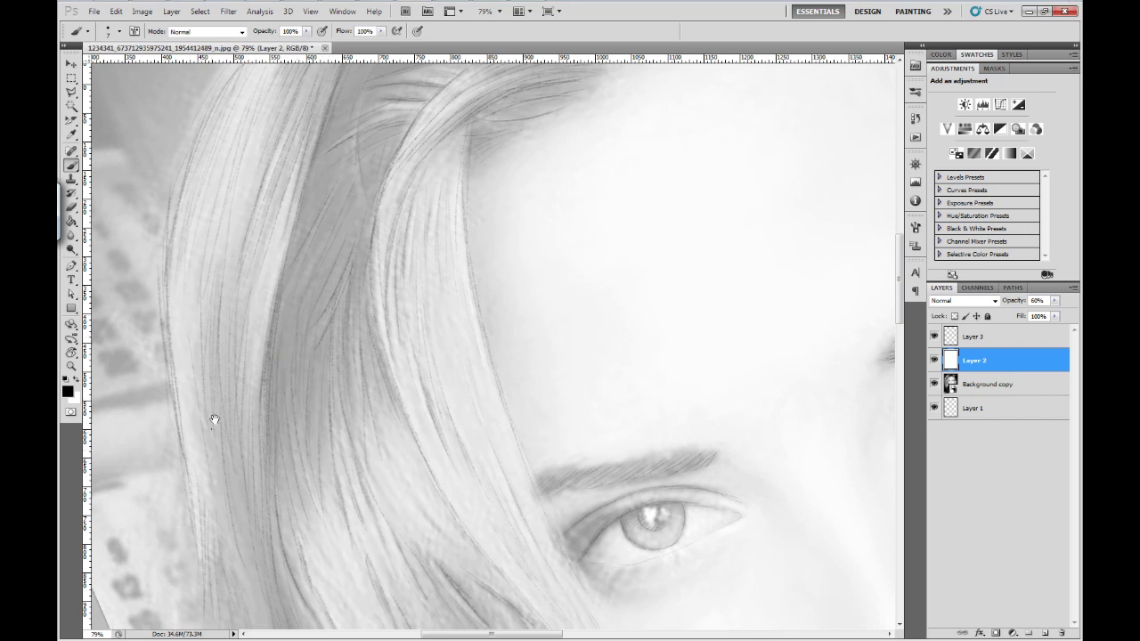
{"action": "scroll", "coordinate": [213, 419], "scroll_direction": "down", "scroll_amount": 2}
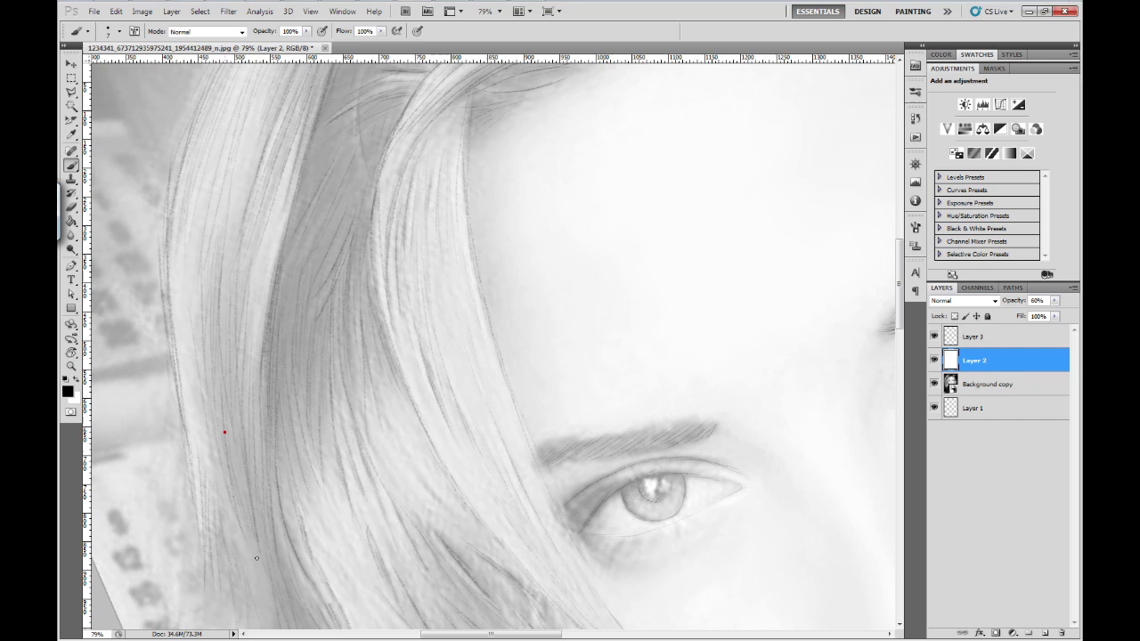
{"action": "left_click_drag", "start_coordinate": [292, 549], "coordinate": [274, 352]}
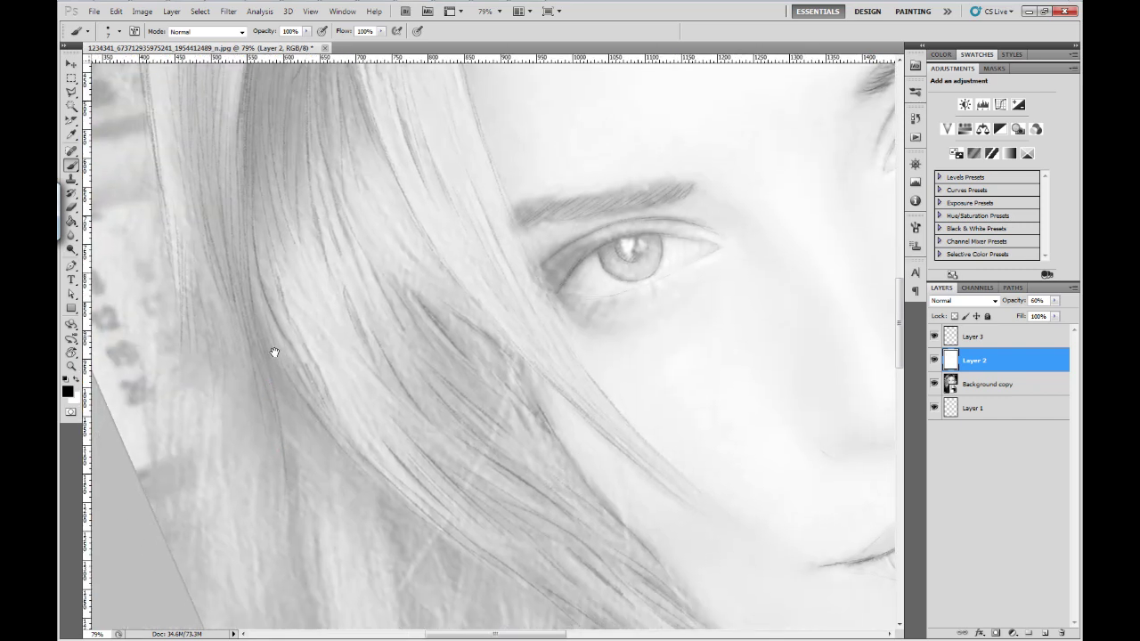
{"action": "left_click_drag", "start_coordinate": [222, 402], "coordinate": [228, 514]}
{"action": "mouse_move", "coordinate": [297, 463]}
{"action": "left_mouse_down"}
{"action": "mouse_move", "coordinate": [288, 297]}
{"action": "mouse_move", "coordinate": [496, 198]}
{"action": "mouse_move", "coordinate": [613, 225]}
{"action": "mouse_move", "coordinate": [522, 285]}
{"action": "mouse_move", "coordinate": [448, 244]}
{"action": "mouse_move", "coordinate": [472, 221]}
{"action": "left_mouse_up"}
- Pencil in the upper and lower lashes and darken the iris's lower and right rim
{"action": "left_click_drag", "start_coordinate": [548, 189], "coordinate": [646, 194]}
{"action": "mouse_move", "coordinate": [484, 279]}
{"action": "left_mouse_down"}
{"action": "mouse_move", "coordinate": [488, 303]}
{"action": "mouse_move", "coordinate": [511, 302]}
{"action": "left_mouse_up"}
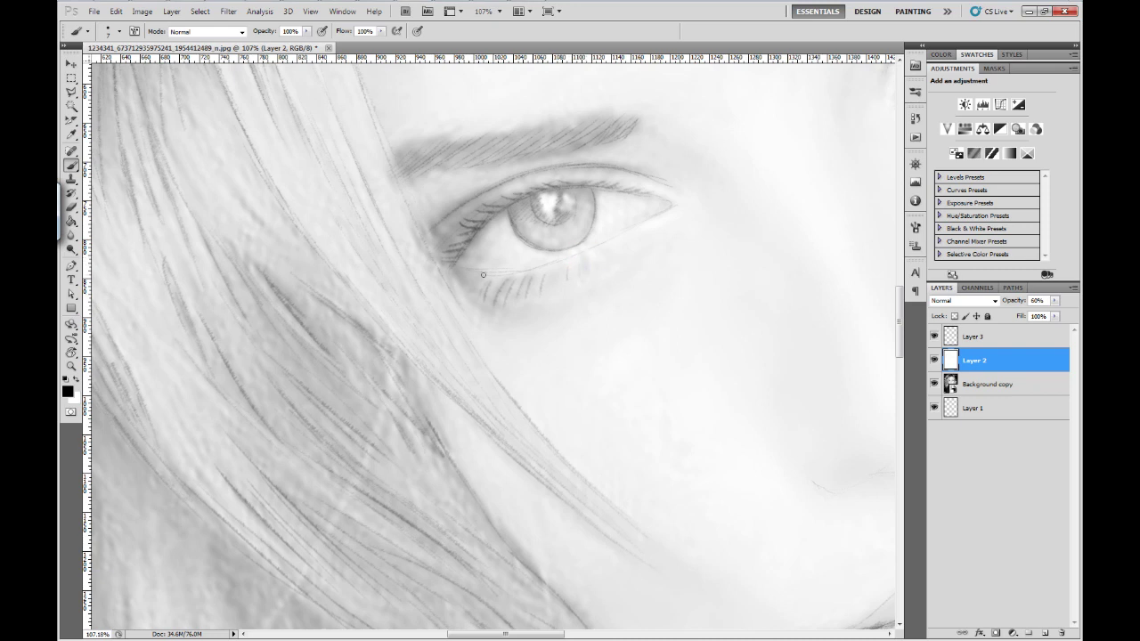
{"action": "left_click_drag", "start_coordinate": [515, 225], "coordinate": [565, 249]}
{"action": "mouse_move", "coordinate": [593, 198]}
{"action": "left_mouse_down"}
{"action": "mouse_move", "coordinate": [583, 239]}
{"action": "mouse_move", "coordinate": [556, 252]}
{"action": "left_mouse_up"}
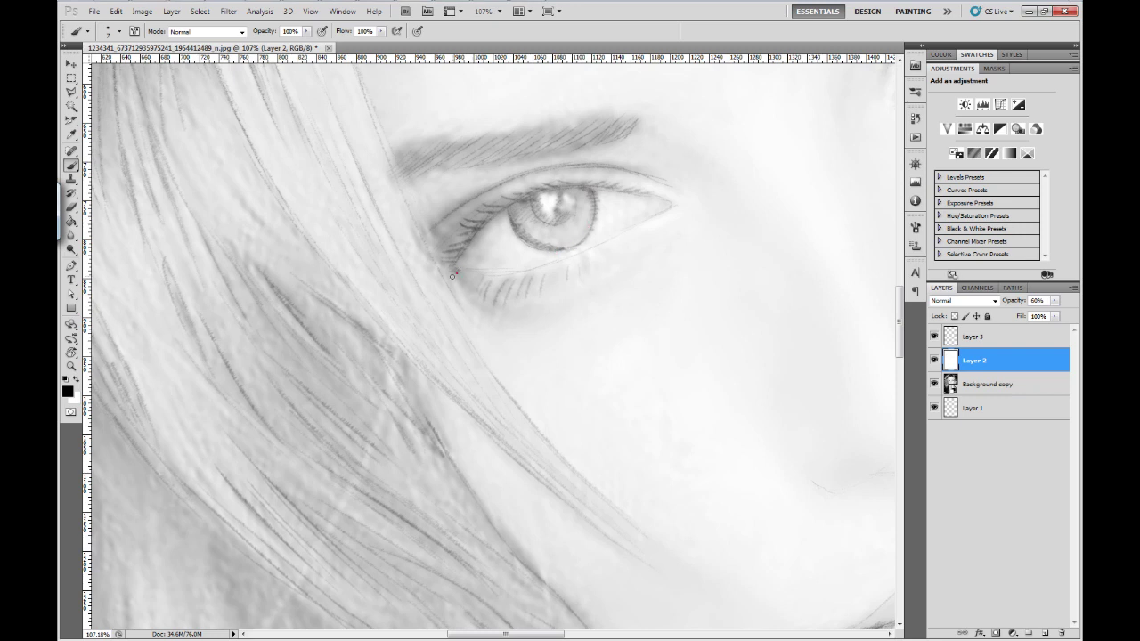
- Stroke fine hairs across the eyebrow from its inner to outer end, then zoom out to both eyes
{"action": "scroll", "coordinate": [465, 273], "scroll_direction": "down", "scroll_amount": 3}
{"action": "scroll", "coordinate": [443, 184], "scroll_direction": "up", "scroll_amount": 5}
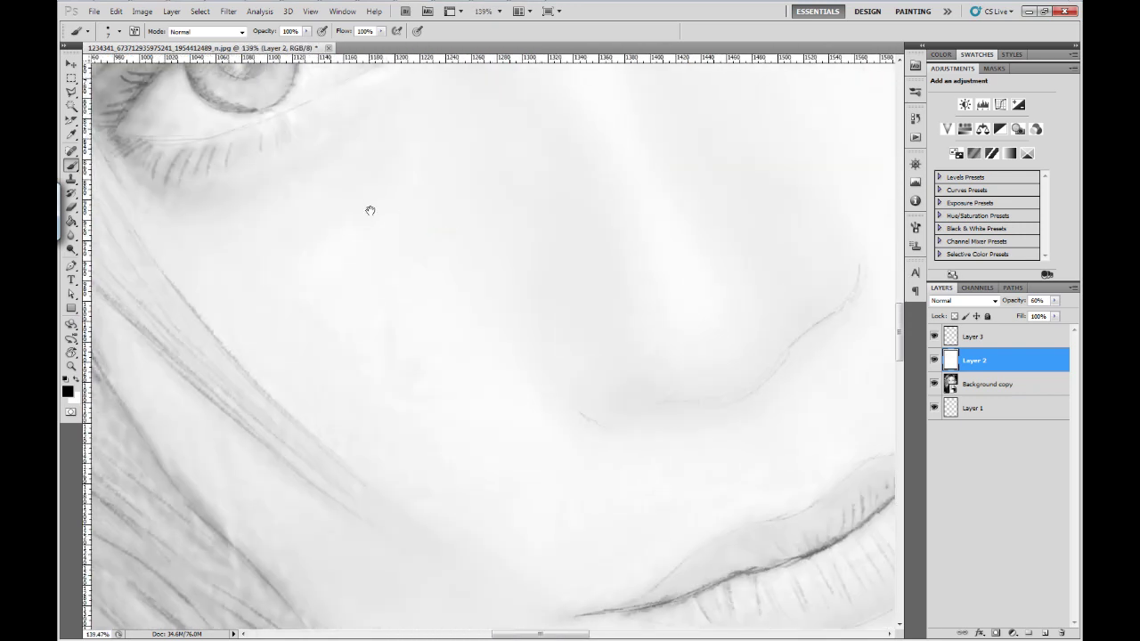
{"action": "left_click_drag", "start_coordinate": [370, 210], "coordinate": [663, 451]}
{"action": "mouse_move", "coordinate": [352, 223]}
{"action": "left_mouse_down"}
{"action": "mouse_move", "coordinate": [331, 262]}
{"action": "mouse_move", "coordinate": [340, 260]}
{"action": "left_mouse_up"}
{"action": "mouse_move", "coordinate": [389, 219]}
{"action": "left_mouse_down"}
{"action": "mouse_move", "coordinate": [365, 256]}
{"action": "mouse_move", "coordinate": [390, 257]}
{"action": "left_mouse_up"}
{"action": "mouse_move", "coordinate": [430, 216]}
{"action": "left_mouse_down"}
{"action": "mouse_move", "coordinate": [405, 253]}
{"action": "mouse_move", "coordinate": [426, 249]}
{"action": "left_mouse_up"}
{"action": "mouse_move", "coordinate": [472, 212]}
{"action": "left_mouse_down"}
{"action": "mouse_move", "coordinate": [450, 248]}
{"action": "mouse_move", "coordinate": [472, 242]}
{"action": "left_mouse_up"}
{"action": "mouse_move", "coordinate": [525, 205]}
{"action": "left_mouse_down"}
{"action": "mouse_move", "coordinate": [500, 237]}
{"action": "mouse_move", "coordinate": [531, 233]}
{"action": "left_mouse_up"}
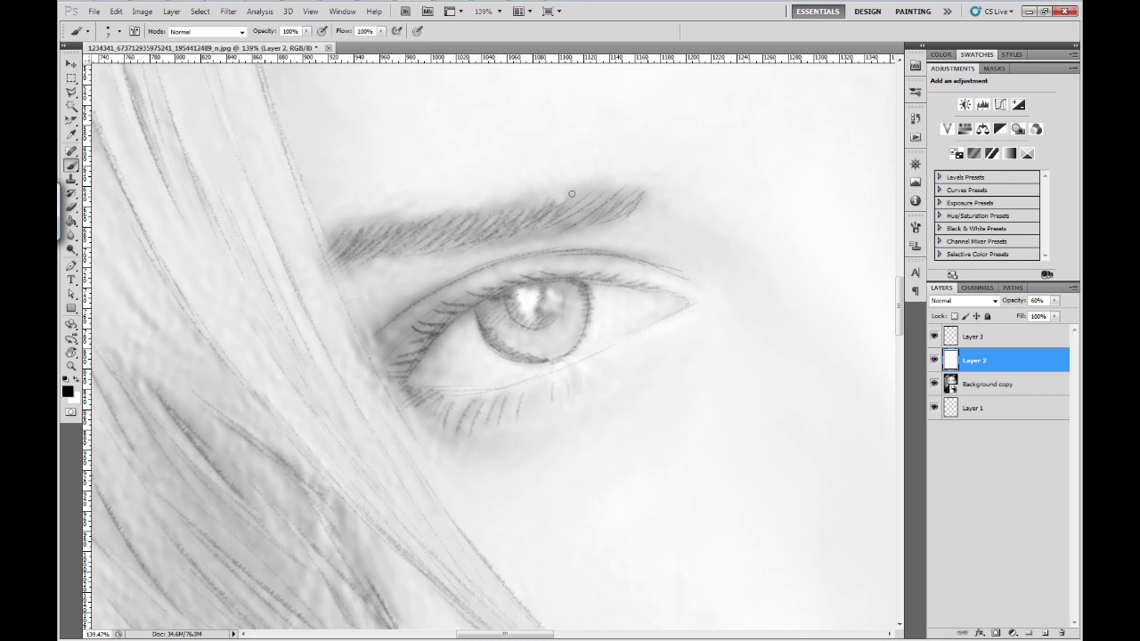
{"action": "left_click_drag", "start_coordinate": [573, 195], "coordinate": [539, 237]}
{"action": "left_click_drag", "start_coordinate": [613, 196], "coordinate": [588, 225]}
{"action": "mouse_move", "coordinate": [635, 193]}
{"action": "left_mouse_down"}
{"action": "mouse_move", "coordinate": [463, 272]}
{"action": "mouse_move", "coordinate": [471, 229]}
{"action": "mouse_move", "coordinate": [486, 332]}
{"action": "mouse_move", "coordinate": [500, 335]}
{"action": "left_mouse_up"}
- Rotate the canvas so the face lies sideways and begin strokes along the hair strands
{"action": "left_click", "coordinate": [495, 325]}
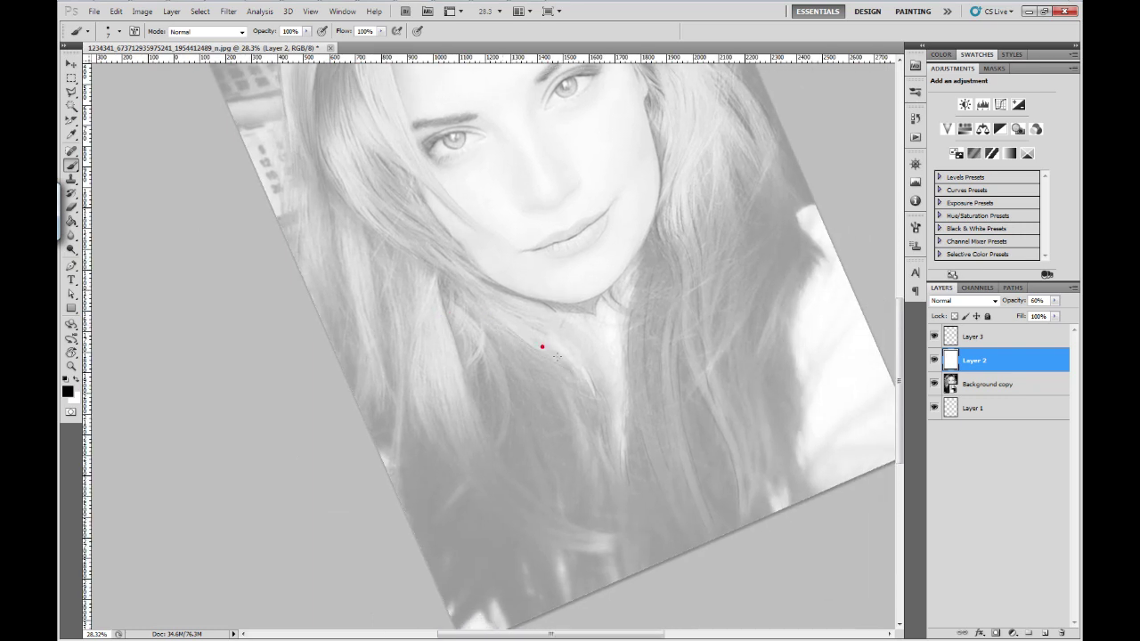
{"action": "mouse_move", "coordinate": [561, 410]}
{"action": "left_mouse_down"}
{"action": "mouse_move", "coordinate": [453, 382]}
{"action": "mouse_move", "coordinate": [440, 272]}
{"action": "left_mouse_up"}
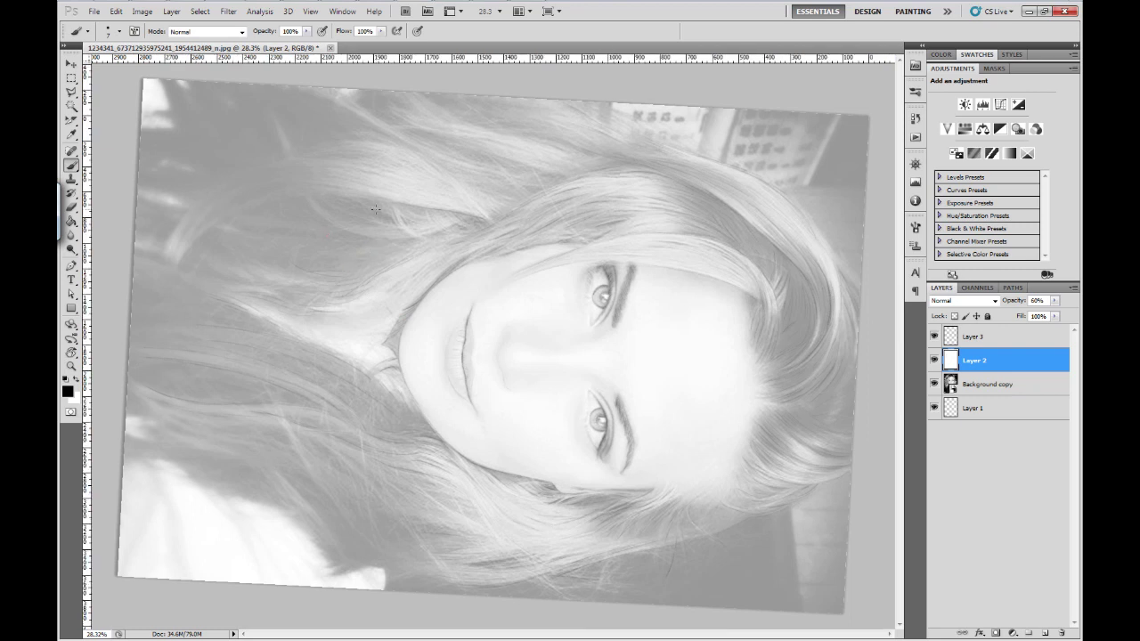
{"action": "left_click", "coordinate": [182, 253]}
{"action": "left_click_drag", "start_coordinate": [301, 194], "coordinate": [336, 193]}
{"action": "left_click_drag", "start_coordinate": [299, 153], "coordinate": [337, 148]}
{"action": "left_click_drag", "start_coordinate": [169, 246], "coordinate": [237, 208]}
- Paint long strokes and short dabs along the hair strands above the face
{"action": "mouse_move", "coordinate": [392, 206]}
{"action": "left_mouse_down"}
{"action": "mouse_move", "coordinate": [477, 233]}
{"action": "mouse_move", "coordinate": [504, 219]}
{"action": "left_mouse_up"}
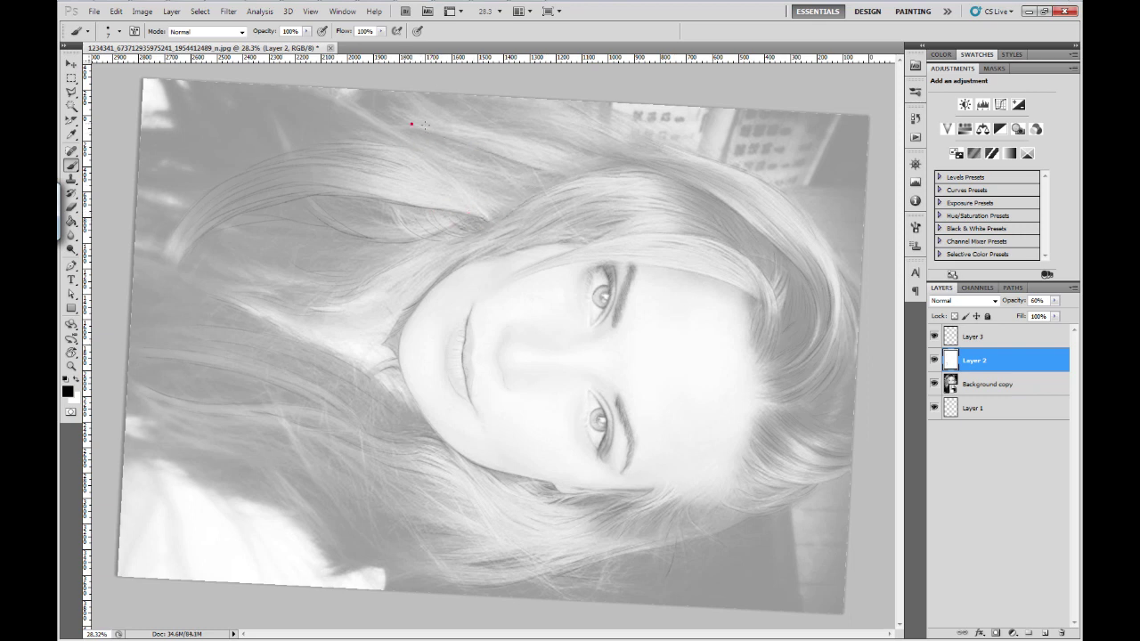
{"action": "left_click_drag", "start_coordinate": [416, 126], "coordinate": [497, 128]}
{"action": "mouse_move", "coordinate": [564, 136]}
{"action": "left_mouse_down"}
{"action": "mouse_move", "coordinate": [606, 157]}
{"action": "mouse_move", "coordinate": [611, 123]}
{"action": "left_mouse_up"}
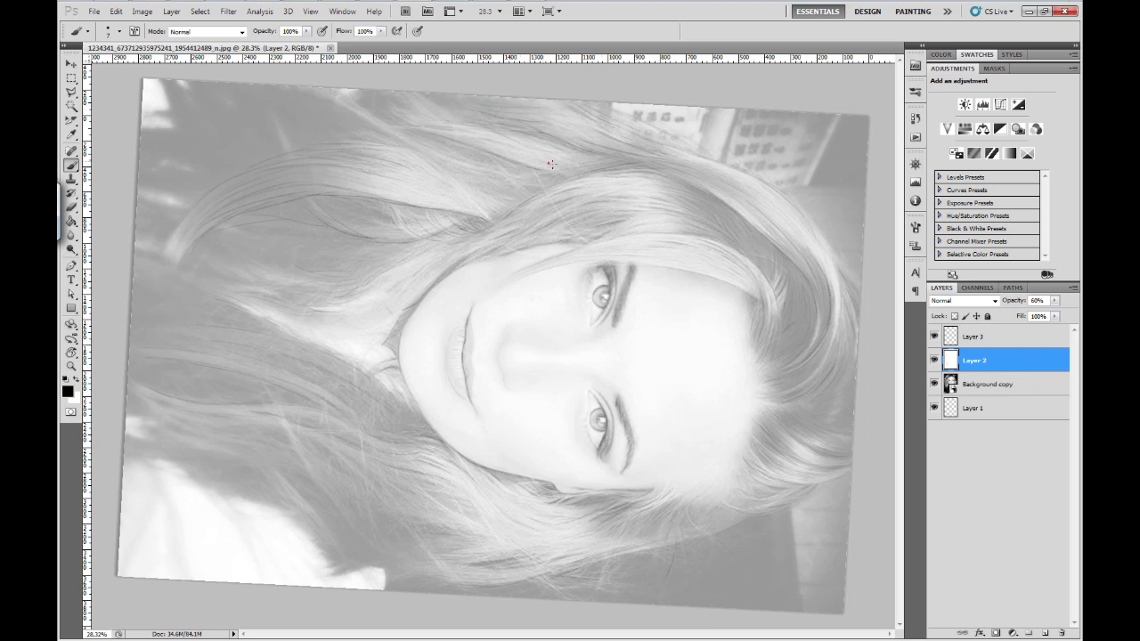
{"action": "left_click_drag", "start_coordinate": [517, 181], "coordinate": [486, 191]}
{"action": "left_click", "coordinate": [489, 154]}
{"action": "left_click", "coordinate": [525, 161]}
- Add strokes across the hair near the eyebrow and thin strands along the upper hair
{"action": "left_click", "coordinate": [571, 252]}
{"action": "left_click_drag", "start_coordinate": [549, 261], "coordinate": [625, 255]}
{"action": "left_click_drag", "start_coordinate": [540, 267], "coordinate": [597, 261]}
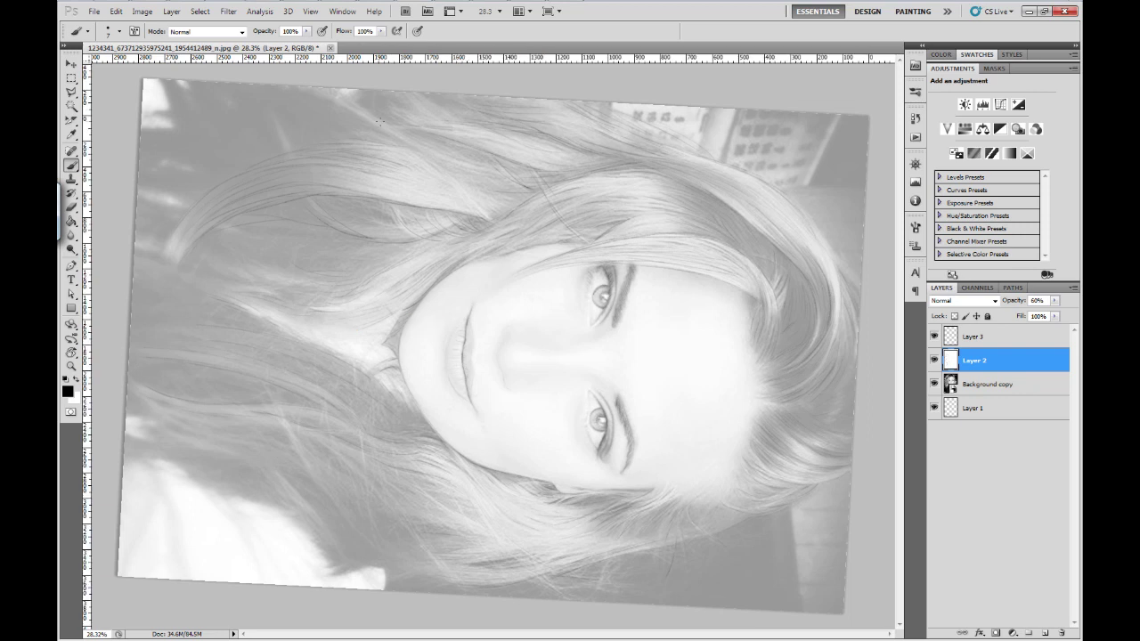
{"action": "left_click_drag", "start_coordinate": [451, 162], "coordinate": [515, 178]}
{"action": "left_click_drag", "start_coordinate": [401, 115], "coordinate": [602, 156]}
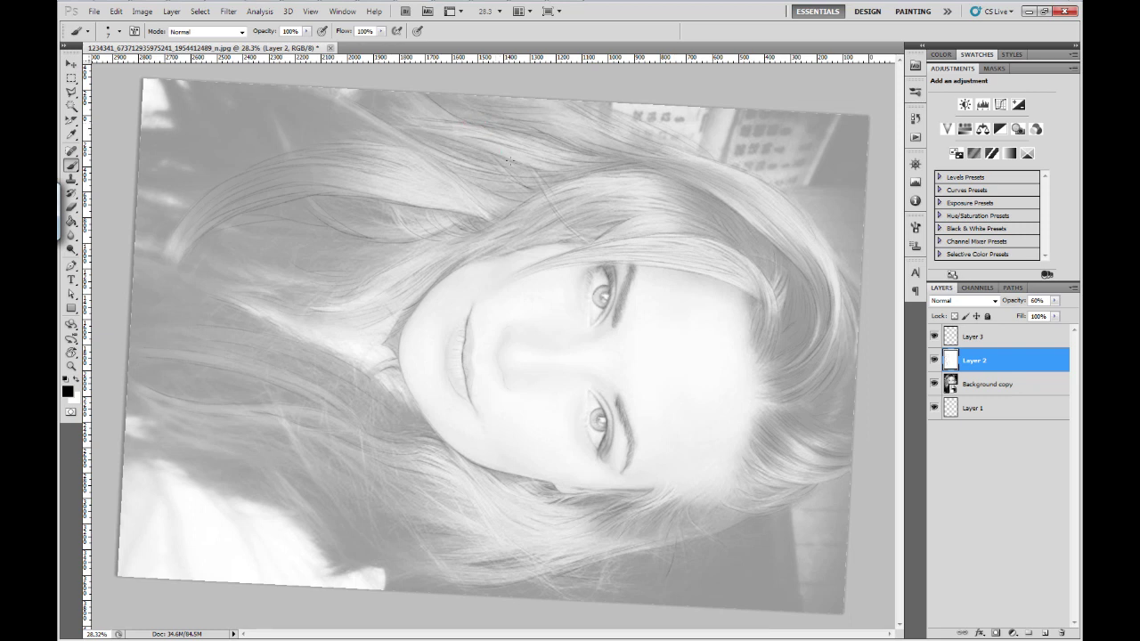
{"action": "left_click", "coordinate": [415, 135]}
{"action": "left_click", "coordinate": [389, 109]}
- Rotate the canvas to a new angle and draw faint short strands across the hair
{"action": "key", "text": "r"}
{"action": "mouse_move", "coordinate": [412, 209]}
{"action": "left_mouse_down"}
{"action": "mouse_move", "coordinate": [242, 186]}
{"action": "mouse_move", "coordinate": [356, 152]}
{"action": "left_mouse_up"}
{"action": "key", "text": "b"}
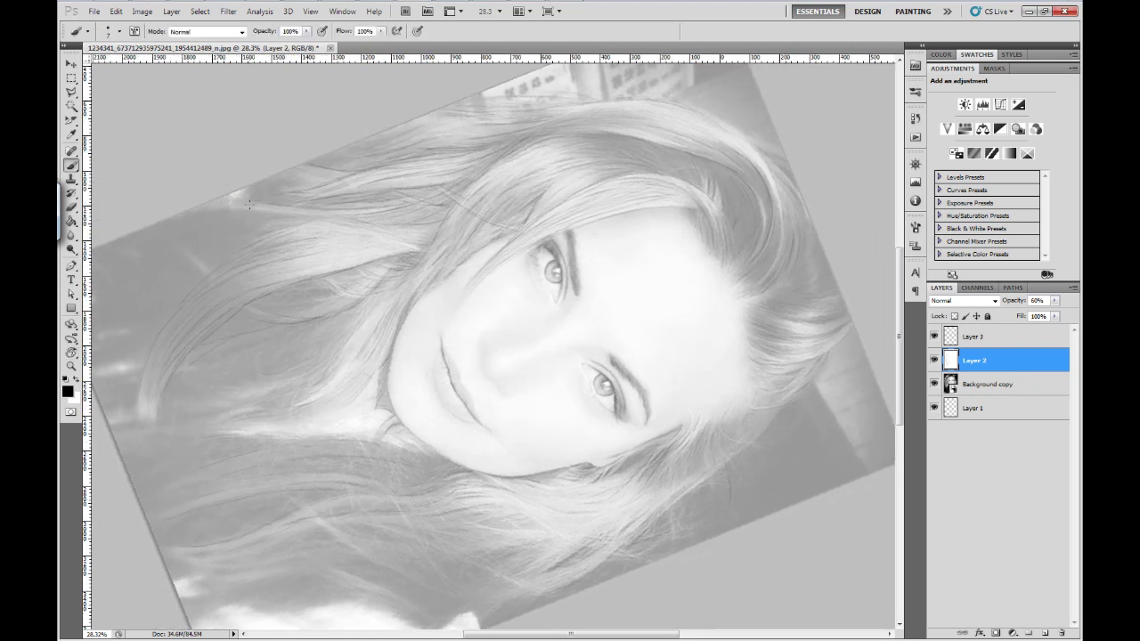
{"action": "left_click_drag", "start_coordinate": [210, 203], "coordinate": [340, 212]}
{"action": "left_click_drag", "start_coordinate": [173, 215], "coordinate": [183, 216]}
{"action": "left_click", "coordinate": [211, 242]}
{"action": "left_click_drag", "start_coordinate": [165, 246], "coordinate": [203, 244]}
- Draw faint short strands along the middle and lower hair
{"action": "left_click_drag", "start_coordinate": [299, 311], "coordinate": [349, 298]}
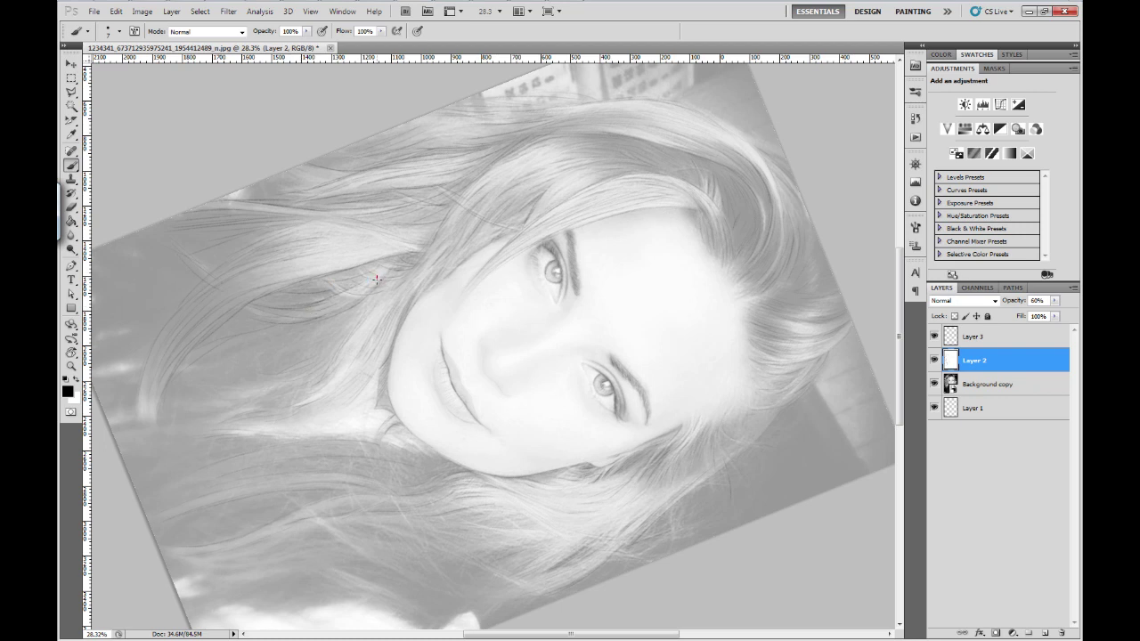
{"action": "left_click_drag", "start_coordinate": [206, 354], "coordinate": [234, 356]}
{"action": "left_click", "coordinate": [352, 308]}
{"action": "left_click_drag", "start_coordinate": [352, 308], "coordinate": [372, 295]}
{"action": "left_click_drag", "start_coordinate": [341, 461], "coordinate": [389, 439]}
- Add faint marks and thin strands near the photo's left edge and in the upper hair
{"action": "left_click_drag", "start_coordinate": [183, 264], "coordinate": [268, 211]}
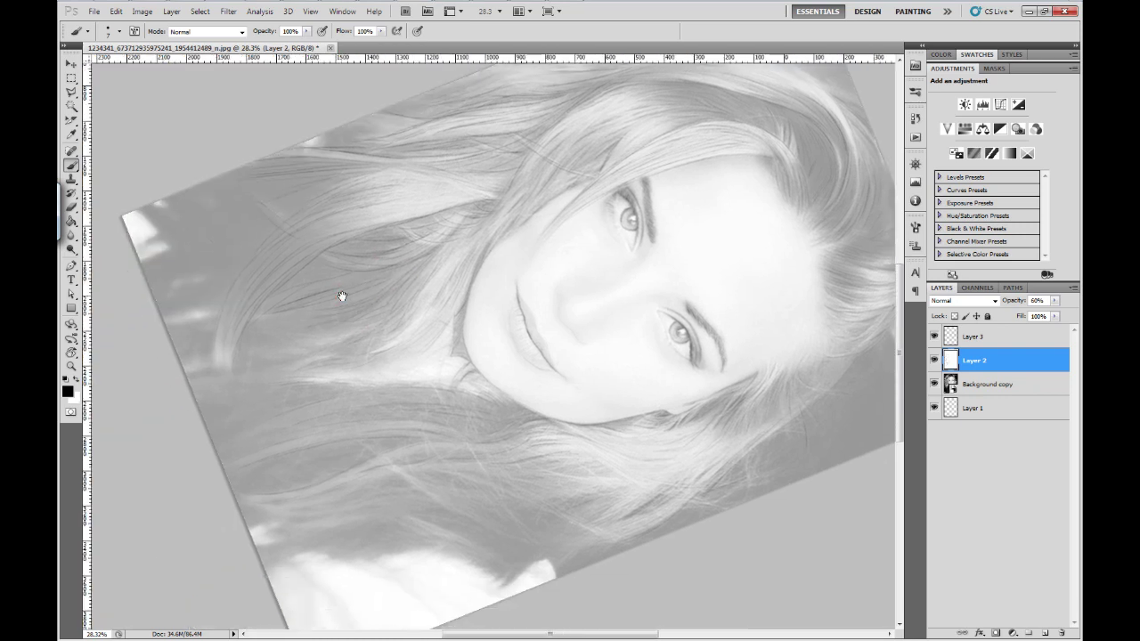
{"action": "left_click_drag", "start_coordinate": [163, 241], "coordinate": [176, 233]}
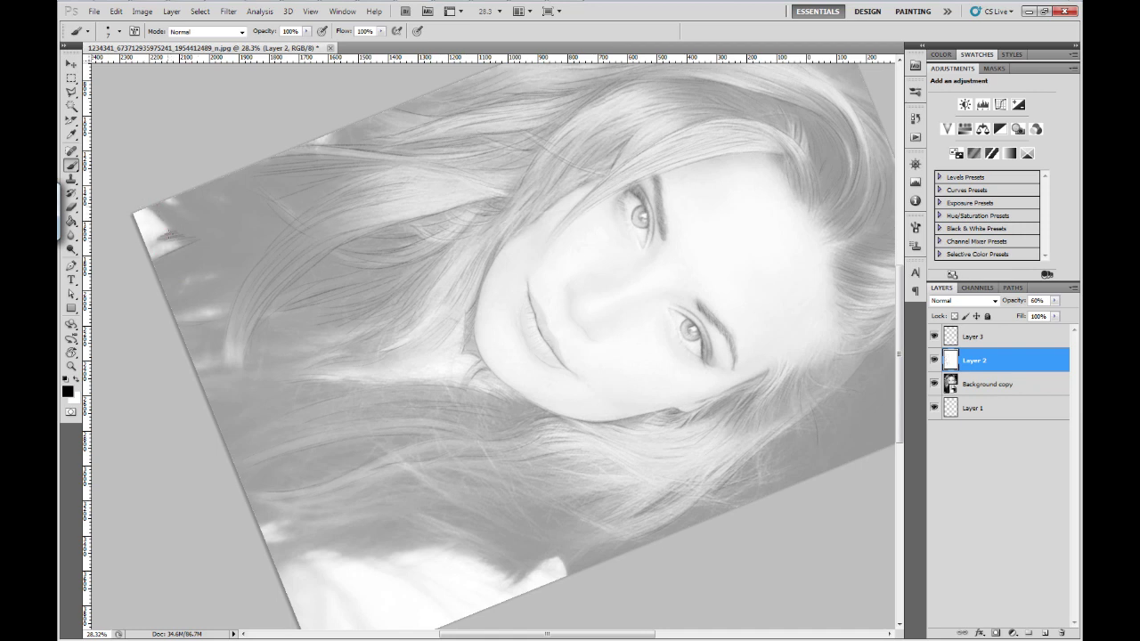
{"action": "left_click", "coordinate": [193, 304]}
{"action": "left_click", "coordinate": [196, 324]}
{"action": "left_click_drag", "start_coordinate": [229, 315], "coordinate": [240, 334]}
{"action": "left_click", "coordinate": [295, 184]}
{"action": "left_click", "coordinate": [354, 127]}
{"action": "left_click_drag", "start_coordinate": [395, 115], "coordinate": [420, 121]}
{"action": "left_click", "coordinate": [415, 98]}
- Draw faint strands through the lower hair and along the hair below the face
{"action": "scroll", "coordinate": [451, 406], "scroll_direction": "down", "scroll_amount": 2}
{"action": "scroll", "coordinate": [450, 407], "scroll_direction": "right", "scroll_amount": 2}
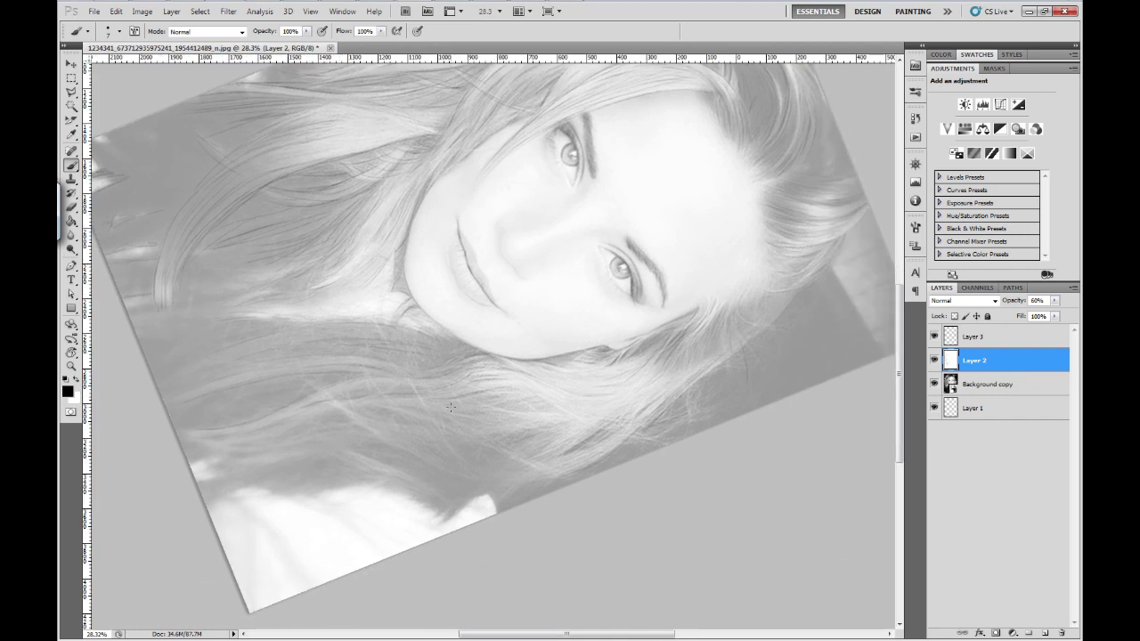
{"action": "mouse_move", "coordinate": [527, 415]}
{"action": "left_mouse_down"}
{"action": "mouse_move", "coordinate": [601, 394]}
{"action": "mouse_move", "coordinate": [519, 420]}
{"action": "left_mouse_up"}
{"action": "mouse_move", "coordinate": [381, 391]}
{"action": "left_mouse_down"}
{"action": "mouse_move", "coordinate": [415, 391]}
{"action": "mouse_move", "coordinate": [463, 336]}
{"action": "left_mouse_up"}
{"action": "left_click_drag", "start_coordinate": [522, 372], "coordinate": [687, 353]}
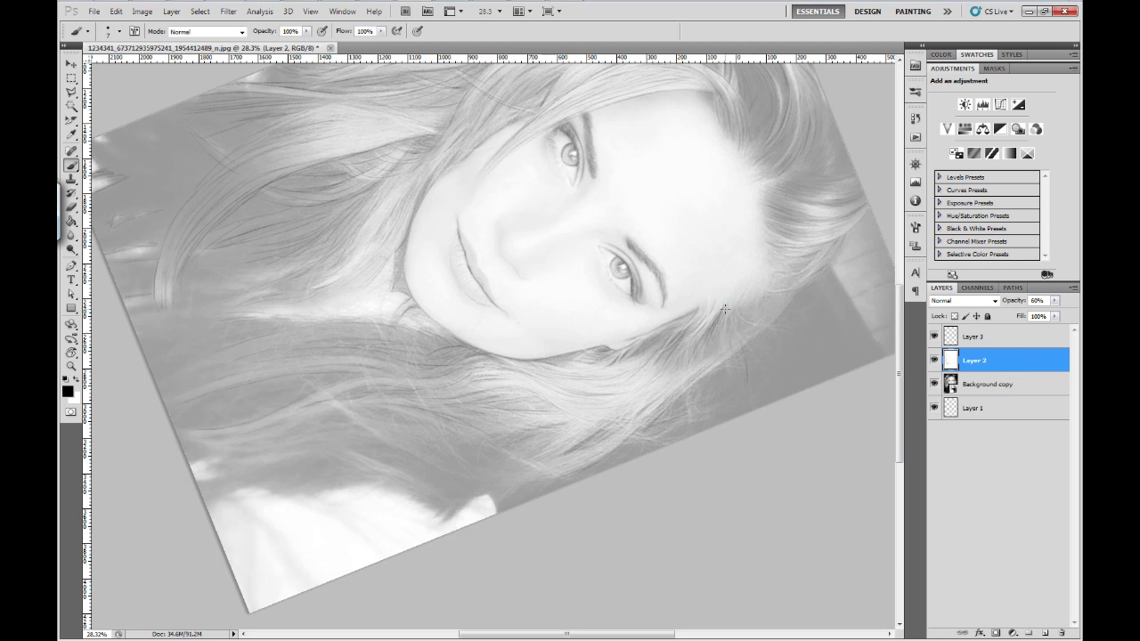
{"action": "left_click_drag", "start_coordinate": [725, 309], "coordinate": [792, 291]}
{"action": "left_click_drag", "start_coordinate": [763, 331], "coordinate": [709, 370]}
{"action": "left_click", "coordinate": [759, 324]}
{"action": "left_click", "coordinate": [663, 359]}
- Dab marks in the lower-left hair and start faint strands near its lower edge
{"action": "left_click", "coordinate": [271, 463]}
{"action": "left_click", "coordinate": [362, 409]}
{"action": "left_click", "coordinate": [316, 465]}
{"action": "left_click_drag", "start_coordinate": [270, 451], "coordinate": [279, 455]}
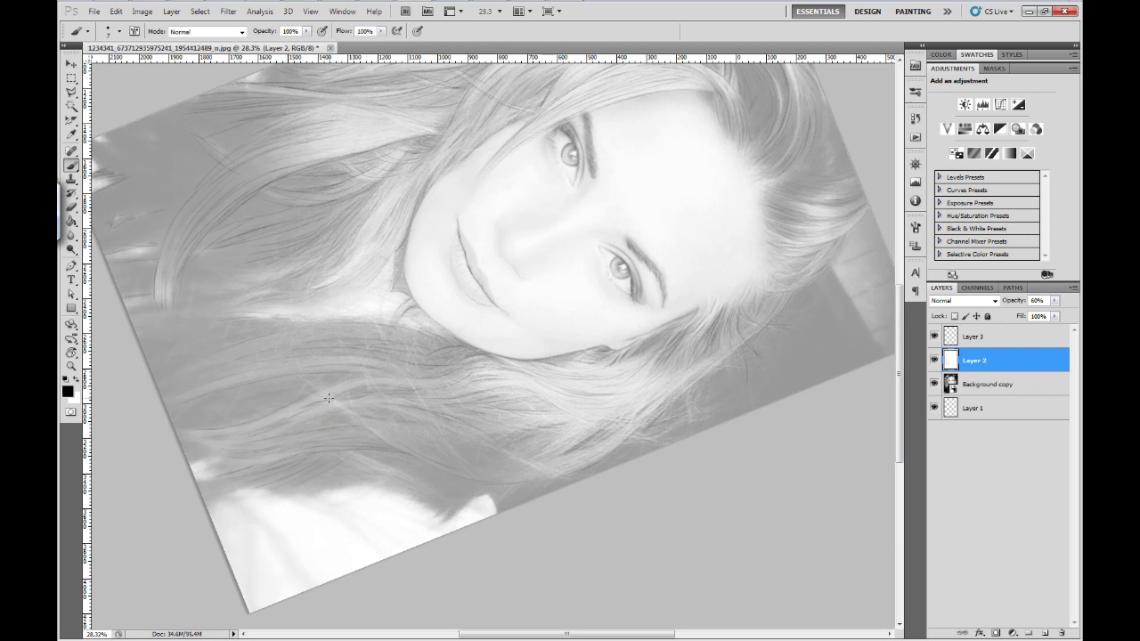
{"action": "left_click", "coordinate": [405, 418]}
{"action": "left_click_drag", "start_coordinate": [484, 445], "coordinate": [530, 437]}
{"action": "left_click_drag", "start_coordinate": [526, 483], "coordinate": [515, 490]}
- Draw faint strands along the lower hair edge near the shoulder
{"action": "left_click_drag", "start_coordinate": [331, 449], "coordinate": [374, 466]}
{"action": "mouse_move", "coordinate": [391, 473]}
{"action": "left_mouse_down"}
{"action": "mouse_move", "coordinate": [425, 506]}
{"action": "mouse_move", "coordinate": [458, 513]}
{"action": "mouse_move", "coordinate": [455, 502]}
{"action": "mouse_move", "coordinate": [529, 485]}
{"action": "left_mouse_up"}
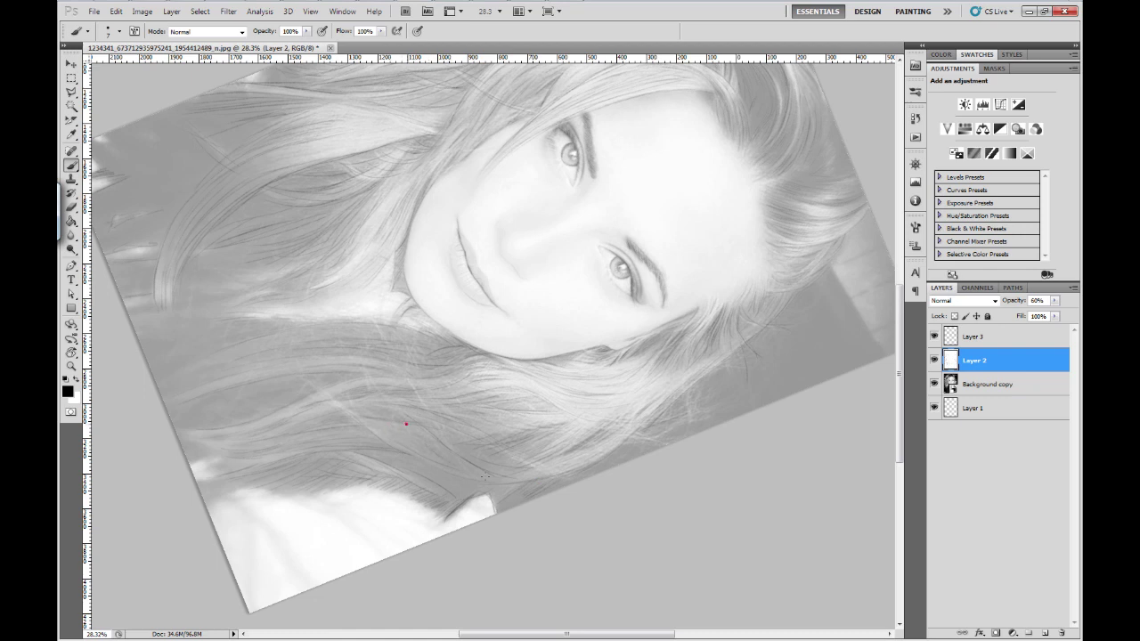
{"action": "mouse_move", "coordinate": [427, 476]}
{"action": "left_mouse_down"}
{"action": "mouse_move", "coordinate": [450, 486]}
{"action": "mouse_move", "coordinate": [505, 441]}
{"action": "left_mouse_up"}
{"action": "left_click_drag", "start_coordinate": [356, 358], "coordinate": [400, 412]}
- Add strands and marks in the left and upper-left hair
{"action": "left_click_drag", "start_coordinate": [232, 269], "coordinate": [216, 265]}
{"action": "left_click", "coordinate": [170, 286]}
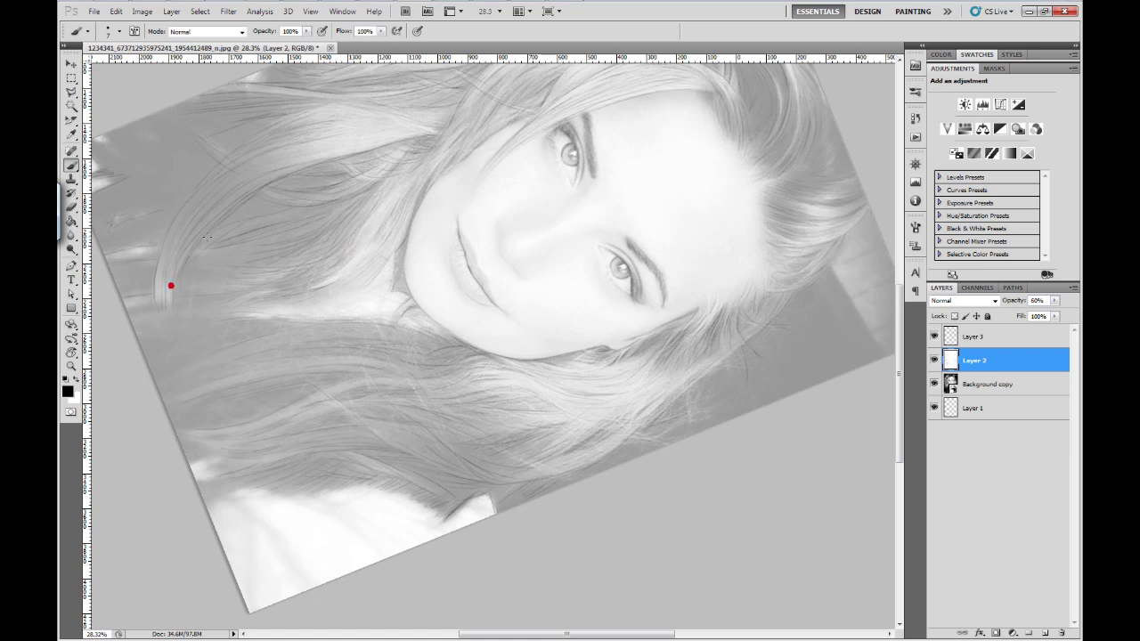
{"action": "left_click", "coordinate": [257, 145]}
{"action": "left_click_drag", "start_coordinate": [383, 119], "coordinate": [357, 120]}
{"action": "mouse_move", "coordinate": [287, 153]}
{"action": "left_mouse_down"}
{"action": "mouse_move", "coordinate": [316, 146]}
{"action": "mouse_move", "coordinate": [208, 206]}
{"action": "mouse_move", "coordinate": [228, 208]}
{"action": "left_mouse_up"}
- Add faint strokes along the upper lip line and lower lip edge, undoing one stray stroke
{"action": "scroll", "coordinate": [472, 232], "scroll_direction": "up", "scroll_amount": 5}
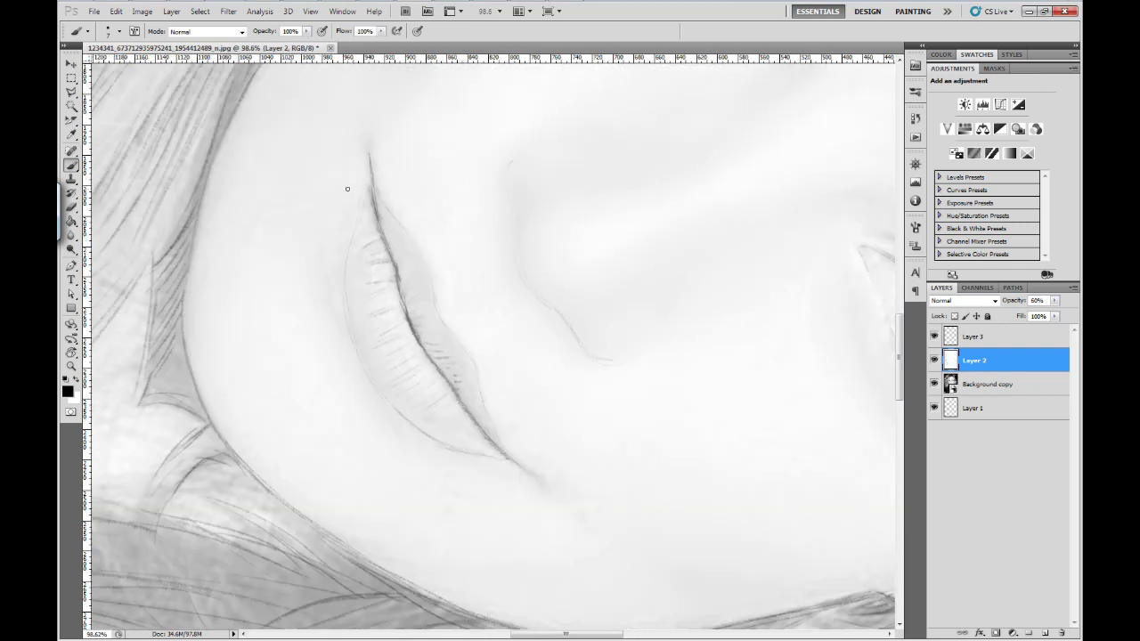
{"action": "left_click_drag", "start_coordinate": [376, 236], "coordinate": [348, 237]}
{"action": "left_click_drag", "start_coordinate": [341, 283], "coordinate": [349, 337]}
{"action": "scroll", "coordinate": [393, 321], "scroll_direction": "left", "scroll_amount": 2}
{"action": "key", "text": "ctrl+z"}
{"action": "left_click_drag", "start_coordinate": [382, 264], "coordinate": [385, 324]}
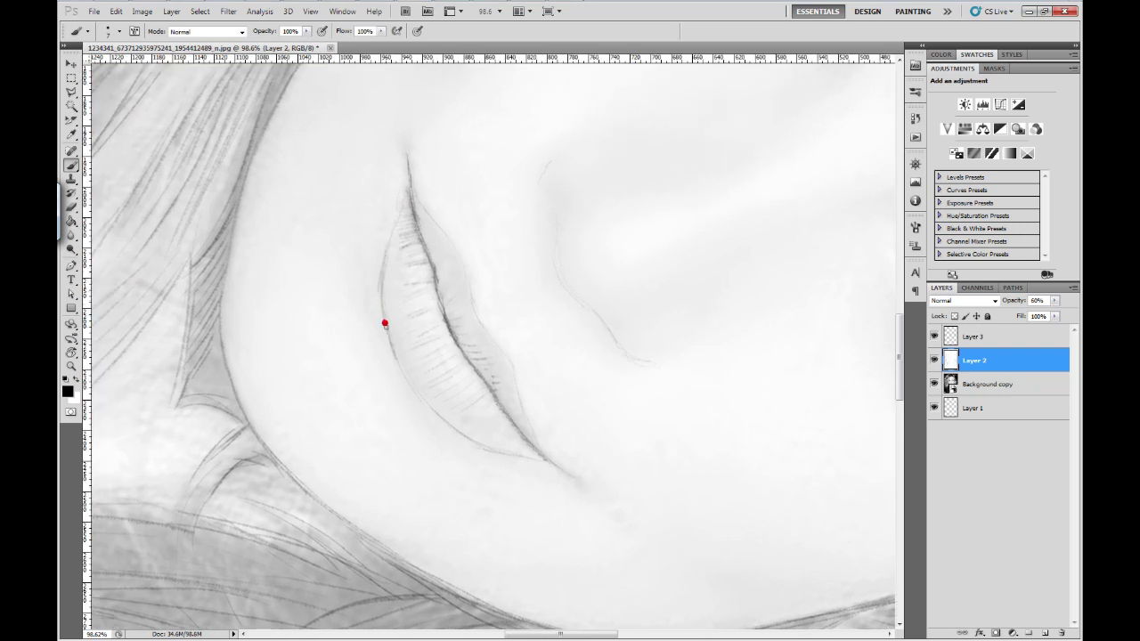
- Extend the faint line down the side of the nose
{"action": "scroll", "coordinate": [357, 178], "scroll_direction": "down", "scroll_amount": 2}
{"action": "scroll", "coordinate": [357, 179], "scroll_direction": "right", "scroll_amount": 3}
{"action": "left_click_drag", "start_coordinate": [483, 125], "coordinate": [490, 183]}
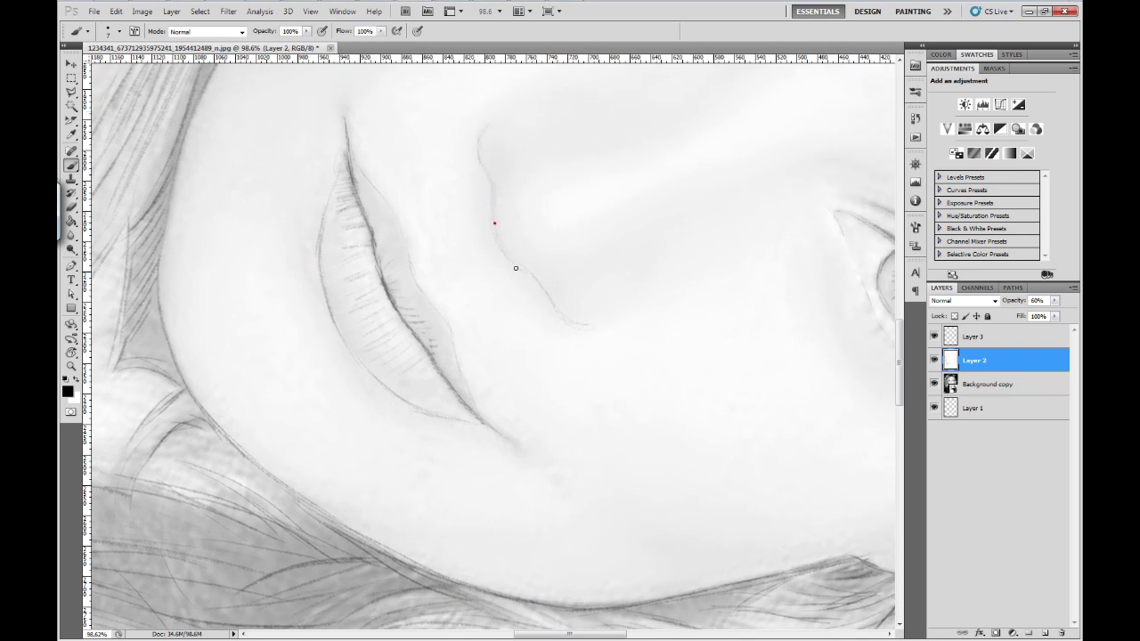
- Rotate the tilted canvas view back toward upright with Rotate View (R)
{"action": "scroll", "coordinate": [610, 328], "scroll_direction": "down", "scroll_amount": 2}
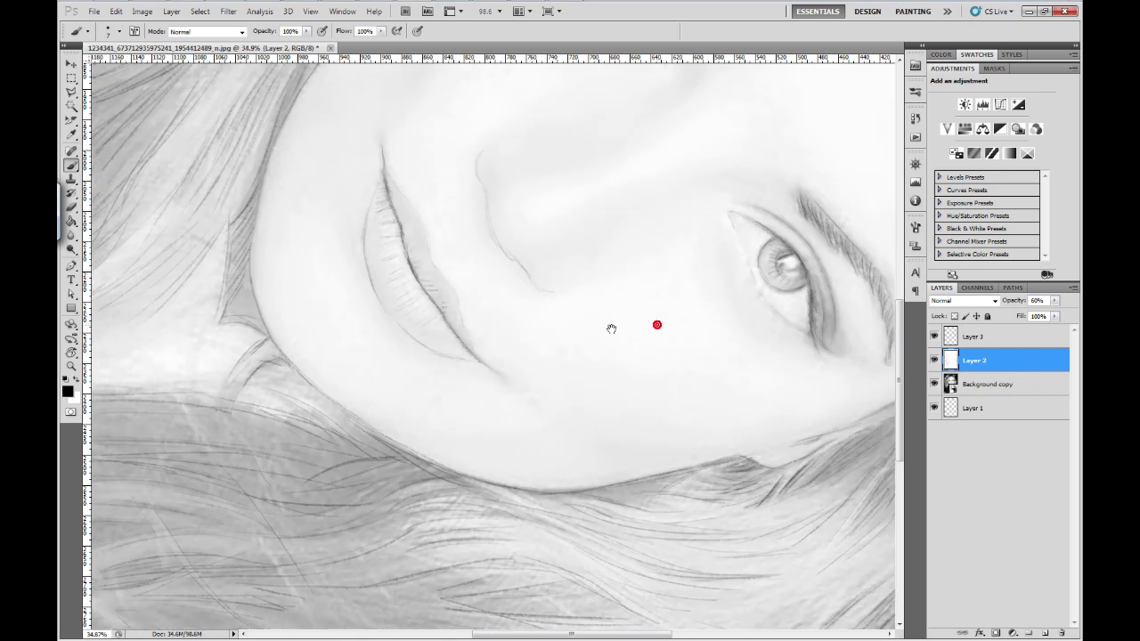
{"action": "scroll", "coordinate": [611, 329], "scroll_direction": "down", "scroll_amount": 3}
{"action": "key", "text": "r"}
{"action": "left_click_drag", "start_coordinate": [585, 261], "coordinate": [464, 250]}
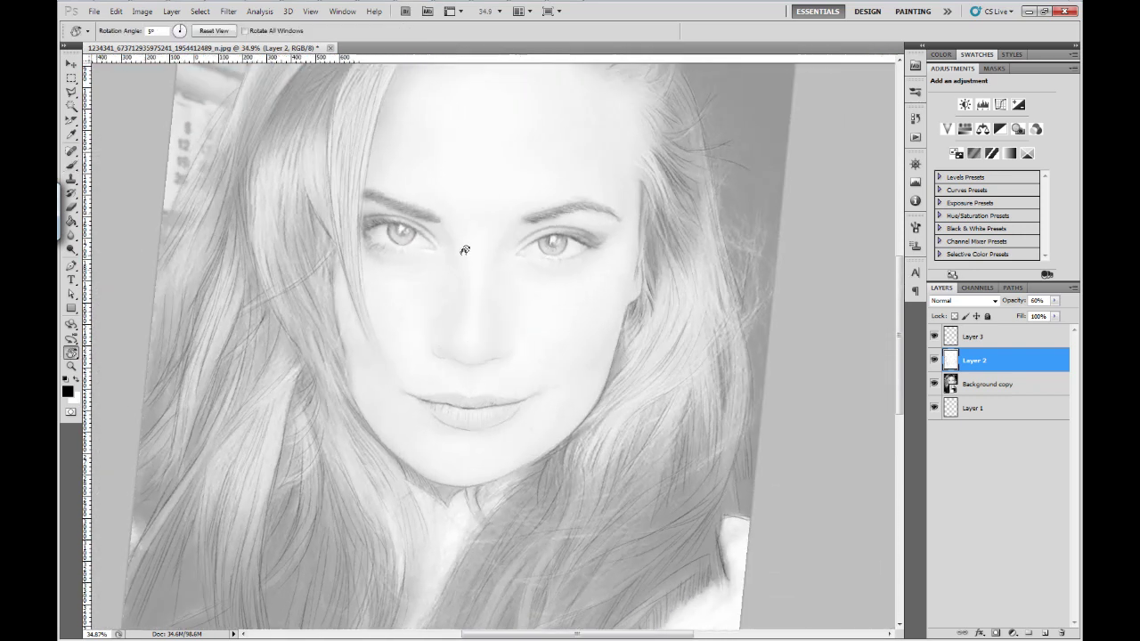
- Touch up the hairline across the top of the head with short pencil marks
{"action": "key", "text": "b"}
{"action": "scroll", "coordinate": [516, 285], "scroll_direction": "up", "scroll_amount": 5}
{"action": "scroll", "coordinate": [676, 246], "scroll_direction": "left", "scroll_amount": 2}
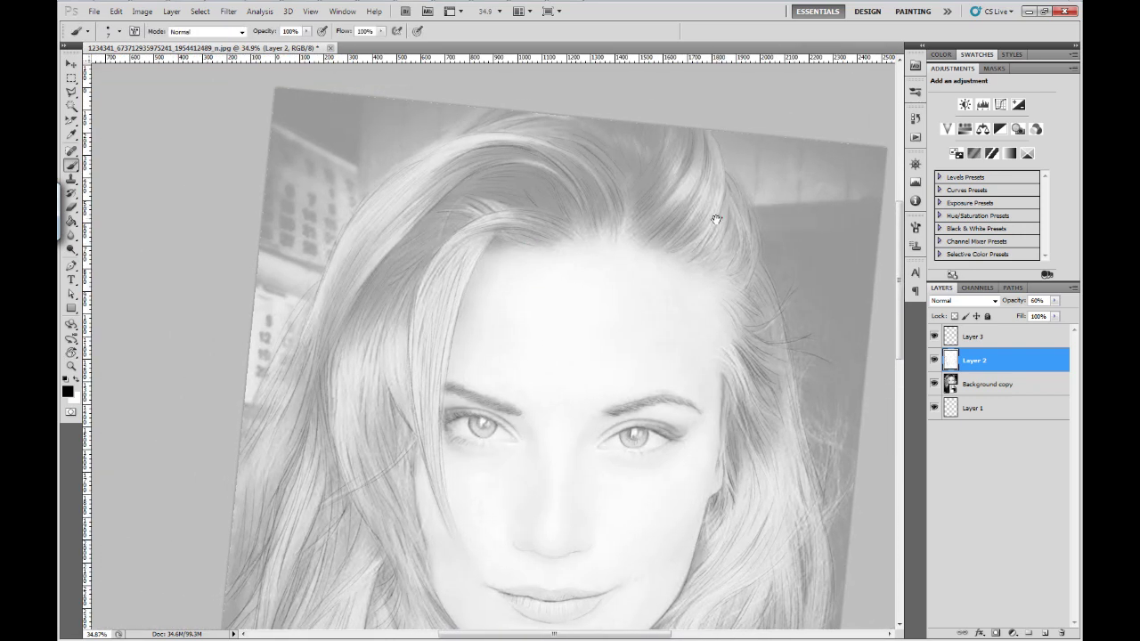
{"action": "scroll", "coordinate": [718, 222], "scroll_direction": "right", "scroll_amount": 3}
{"action": "left_click_drag", "start_coordinate": [620, 227], "coordinate": [728, 218]}
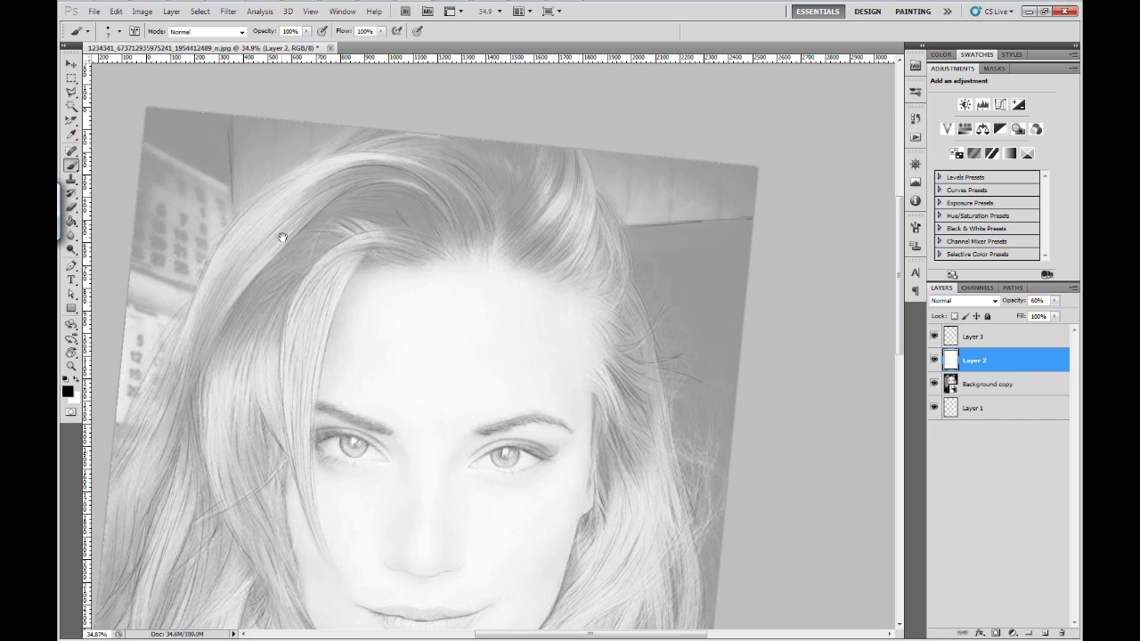
{"action": "scroll", "coordinate": [337, 169], "scroll_direction": "left", "scroll_amount": 4}
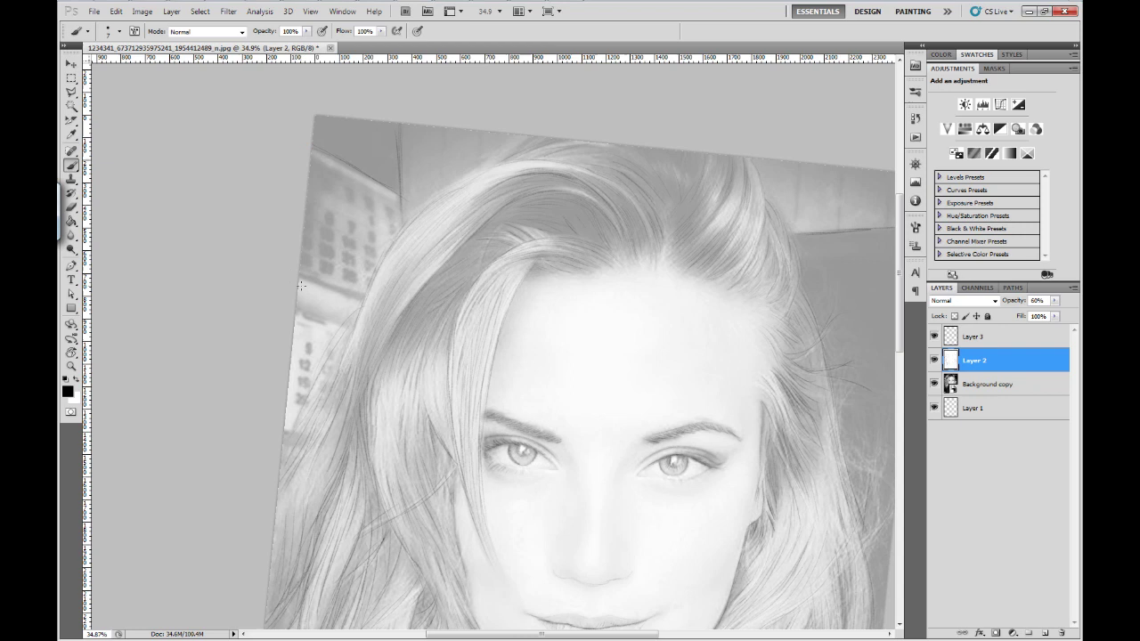
{"action": "left_click_drag", "start_coordinate": [311, 276], "coordinate": [331, 293]}
{"action": "scroll", "coordinate": [354, 168], "scroll_direction": "up", "scroll_amount": 2}
{"action": "scroll", "coordinate": [356, 218], "scroll_direction": "right", "scroll_amount": 3}
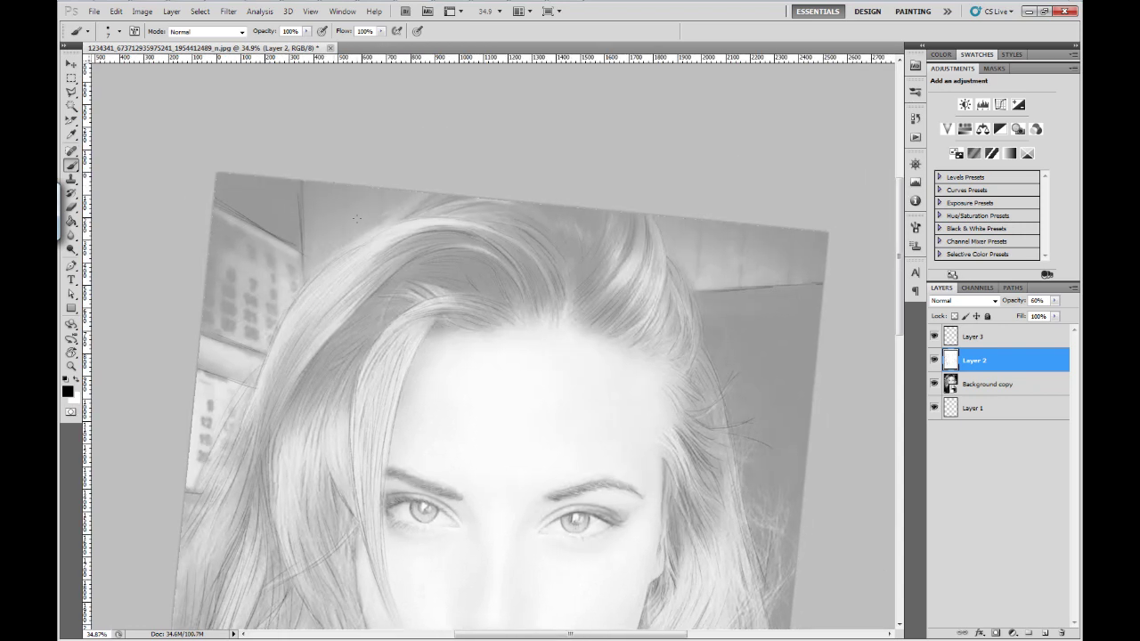
{"action": "left_click", "coordinate": [365, 229]}
{"action": "left_click", "coordinate": [411, 211]}
{"action": "left_click", "coordinate": [488, 214]}
- Draw hair strands running down from the hairline
{"action": "scroll", "coordinate": [594, 252], "scroll_direction": "up", "scroll_amount": 2}
{"action": "scroll", "coordinate": [513, 275], "scroll_direction": "up", "scroll_amount": 2}
{"action": "scroll", "coordinate": [483, 294], "scroll_direction": "up", "scroll_amount": 1}
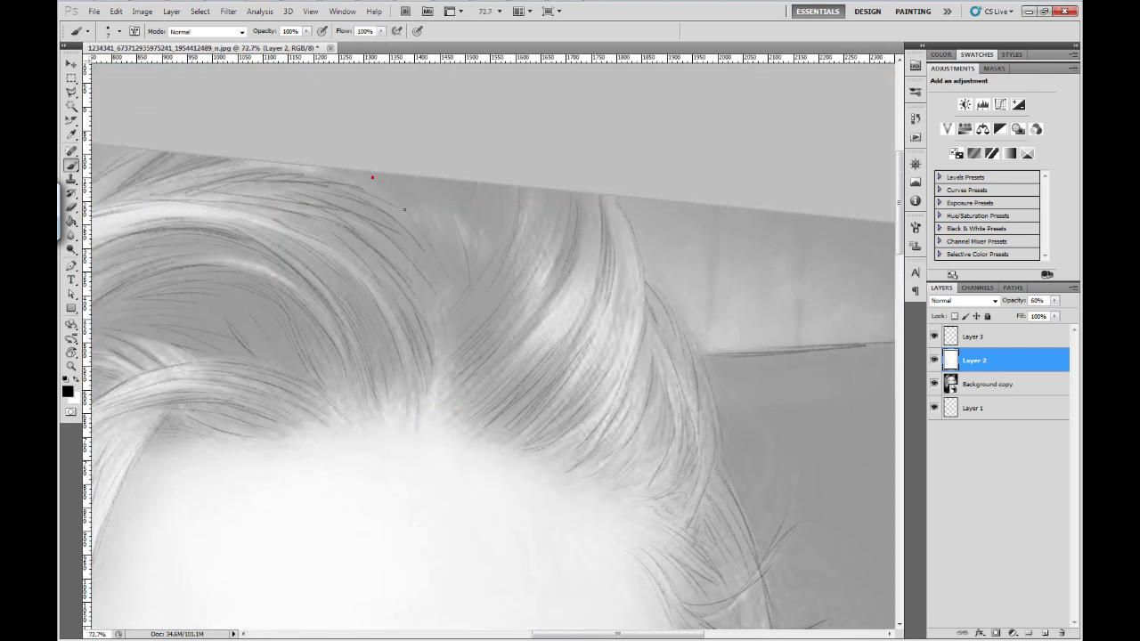
{"action": "left_click_drag", "start_coordinate": [412, 184], "coordinate": [431, 235]}
{"action": "mouse_move", "coordinate": [470, 183]}
{"action": "left_mouse_down"}
{"action": "mouse_move", "coordinate": [477, 232]}
{"action": "mouse_move", "coordinate": [487, 216]}
{"action": "left_mouse_up"}
{"action": "mouse_move", "coordinate": [491, 184]}
{"action": "left_mouse_down"}
{"action": "mouse_move", "coordinate": [480, 255]}
{"action": "mouse_move", "coordinate": [499, 236]}
{"action": "left_mouse_up"}
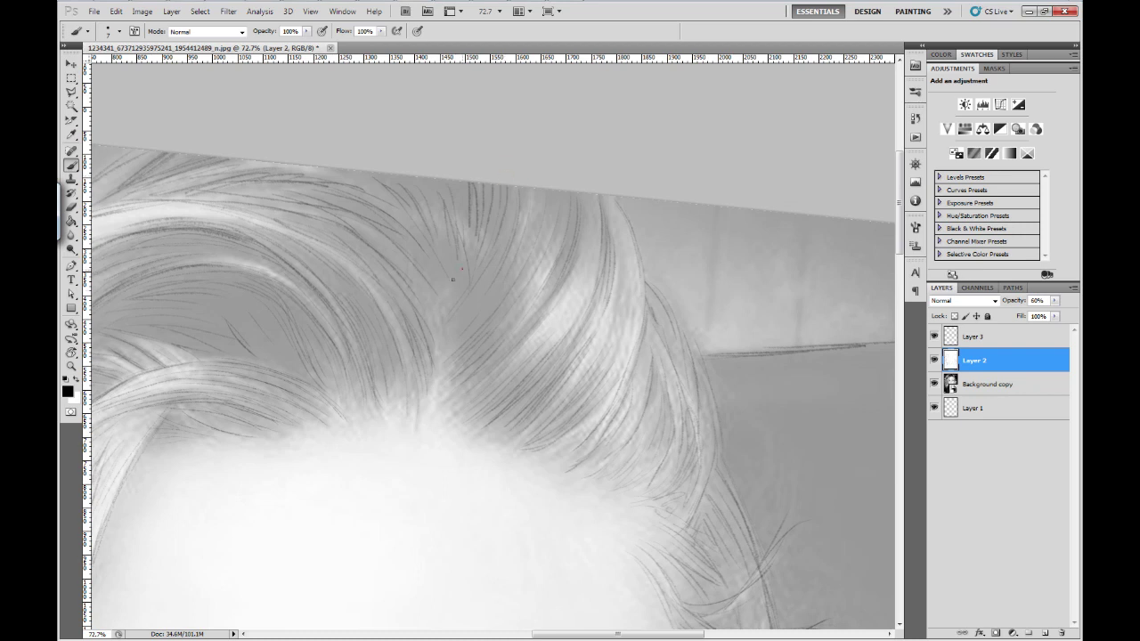
- Tilt the view to follow the hair and add thin strands along the hairline
{"action": "mouse_move", "coordinate": [433, 266]}
{"action": "left_mouse_down"}
{"action": "mouse_move", "coordinate": [498, 285]}
{"action": "mouse_move", "coordinate": [382, 230]}
{"action": "mouse_move", "coordinate": [425, 268]}
{"action": "mouse_move", "coordinate": [509, 244]}
{"action": "mouse_move", "coordinate": [450, 244]}
{"action": "mouse_move", "coordinate": [445, 287]}
{"action": "mouse_move", "coordinate": [535, 265]}
{"action": "left_mouse_up"}
{"action": "key", "text": "r"}
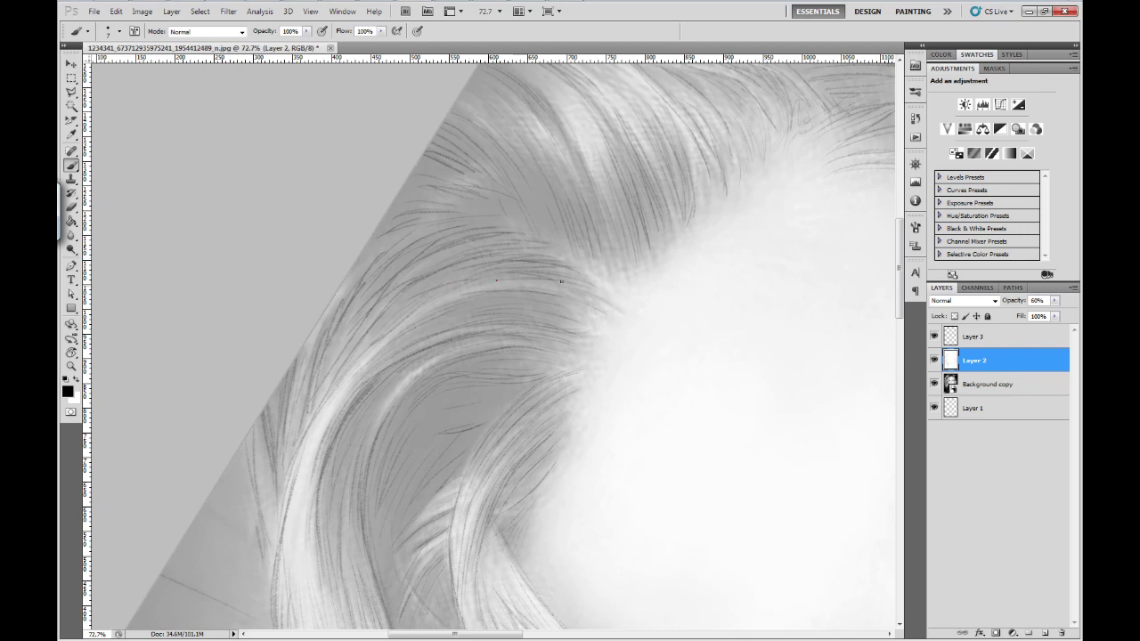
{"action": "left_click_drag", "start_coordinate": [485, 298], "coordinate": [578, 303]}
{"action": "mouse_move", "coordinate": [440, 318]}
{"action": "left_mouse_down"}
{"action": "mouse_move", "coordinate": [580, 311]}
{"action": "mouse_move", "coordinate": [559, 323]}
{"action": "mouse_move", "coordinate": [597, 339]}
{"action": "left_mouse_up"}
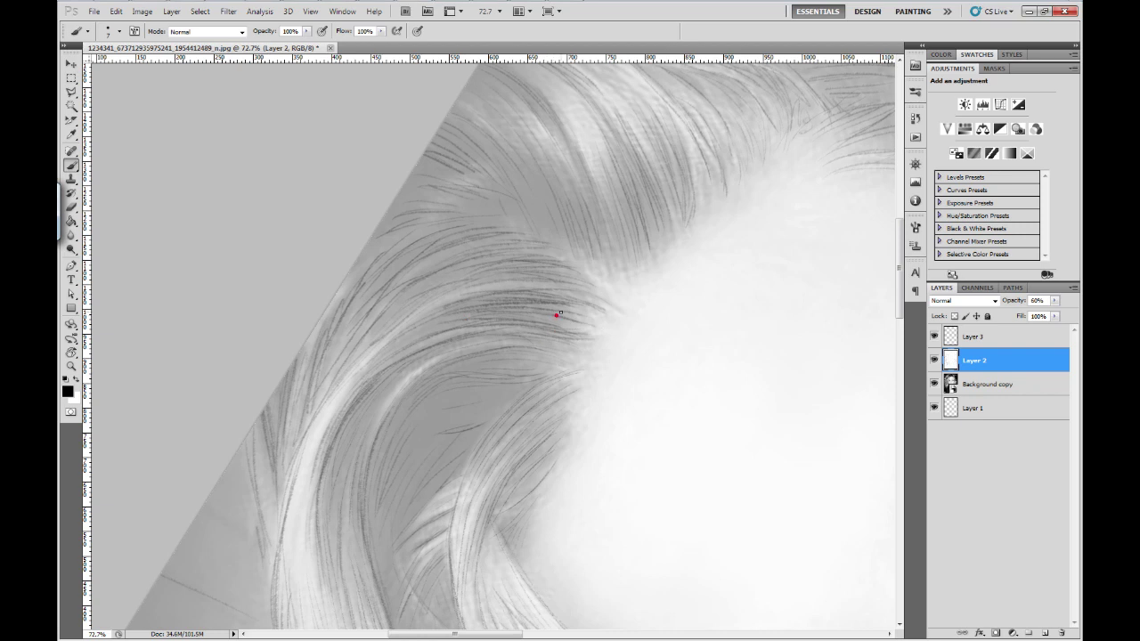
{"action": "left_click_drag", "start_coordinate": [524, 336], "coordinate": [590, 354]}
{"action": "mouse_move", "coordinate": [484, 354]}
{"action": "left_mouse_down"}
{"action": "mouse_move", "coordinate": [577, 359]}
{"action": "mouse_move", "coordinate": [511, 364]}
{"action": "mouse_move", "coordinate": [566, 355]}
{"action": "left_mouse_up"}
- Sketch more strands in the hair below the hairline
{"action": "mouse_move", "coordinate": [390, 415]}
{"action": "left_mouse_down"}
{"action": "mouse_move", "coordinate": [417, 383]}
{"action": "mouse_move", "coordinate": [525, 346]}
{"action": "left_mouse_up"}
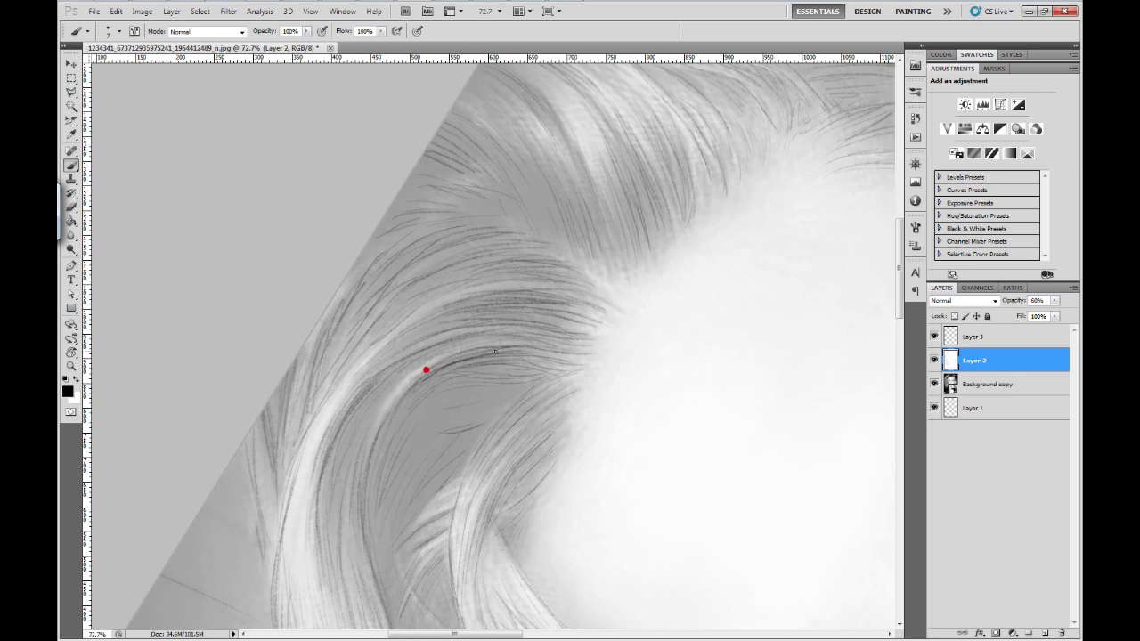
{"action": "left_click_drag", "start_coordinate": [376, 378], "coordinate": [438, 346]}
{"action": "mouse_move", "coordinate": [384, 370]}
{"action": "left_mouse_down"}
{"action": "mouse_move", "coordinate": [515, 335]}
{"action": "mouse_move", "coordinate": [445, 312]}
{"action": "left_mouse_up"}
{"action": "left_click_drag", "start_coordinate": [381, 348], "coordinate": [510, 302]}
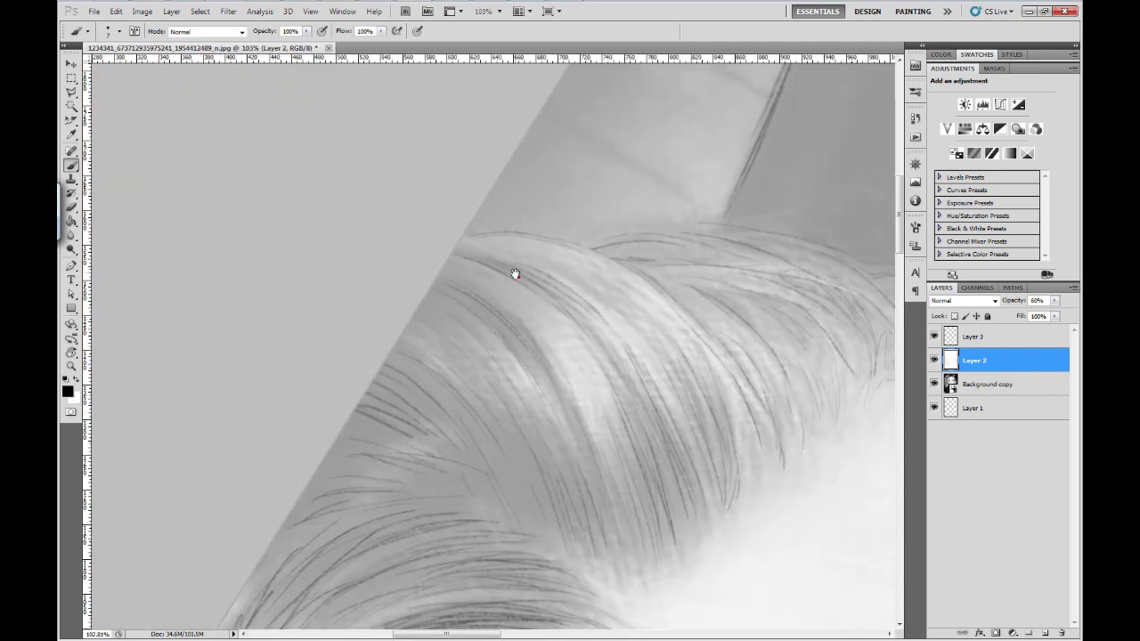
- Undo a stray strand at the hair's edge, straighten the view and fit the portrait on screen
{"action": "mouse_move", "coordinate": [461, 232]}
{"action": "left_mouse_down"}
{"action": "mouse_move", "coordinate": [580, 244]}
{"action": "mouse_move", "coordinate": [739, 234]}
{"action": "left_mouse_up"}
{"action": "key", "text": "ctrl+z"}
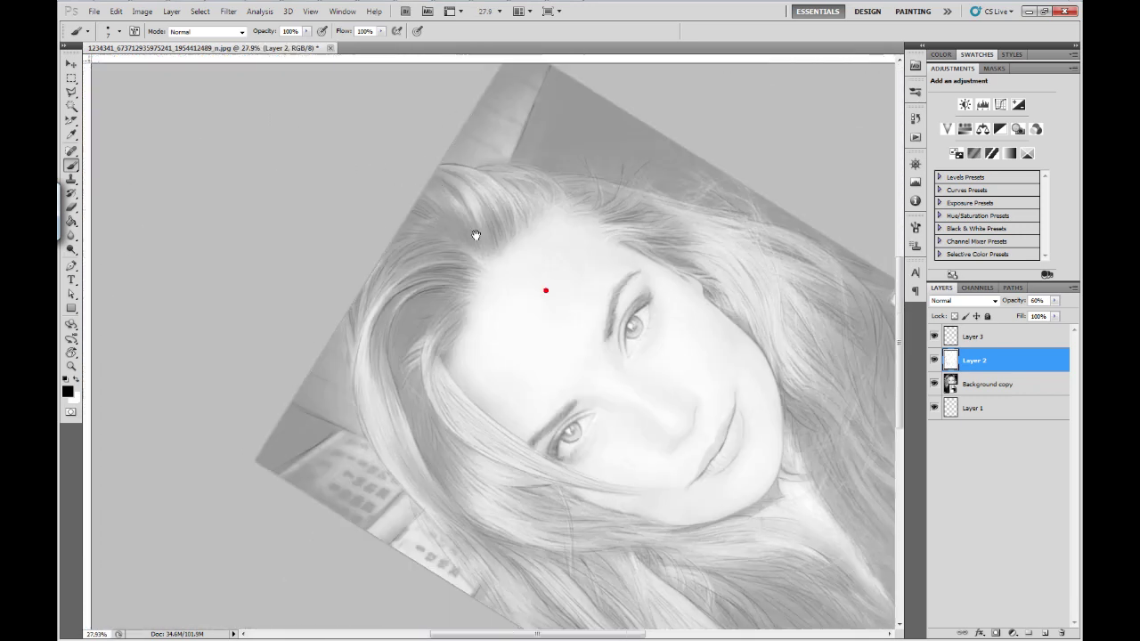
{"action": "left_click_drag", "start_coordinate": [476, 235], "coordinate": [529, 229]}
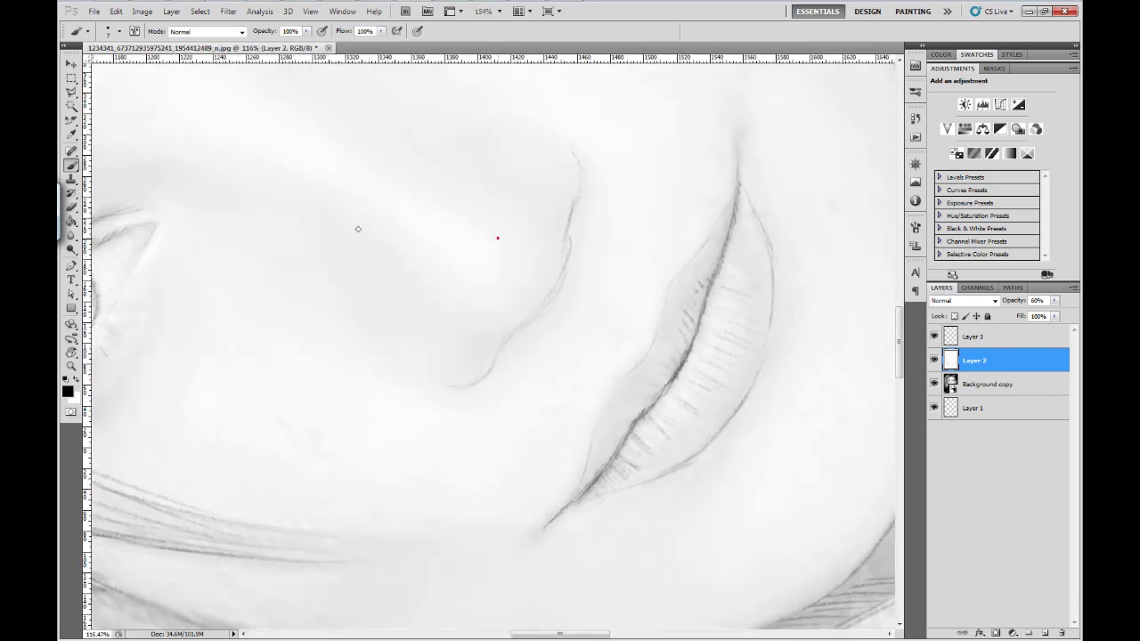
{"action": "key", "text": "ctrl+0"}
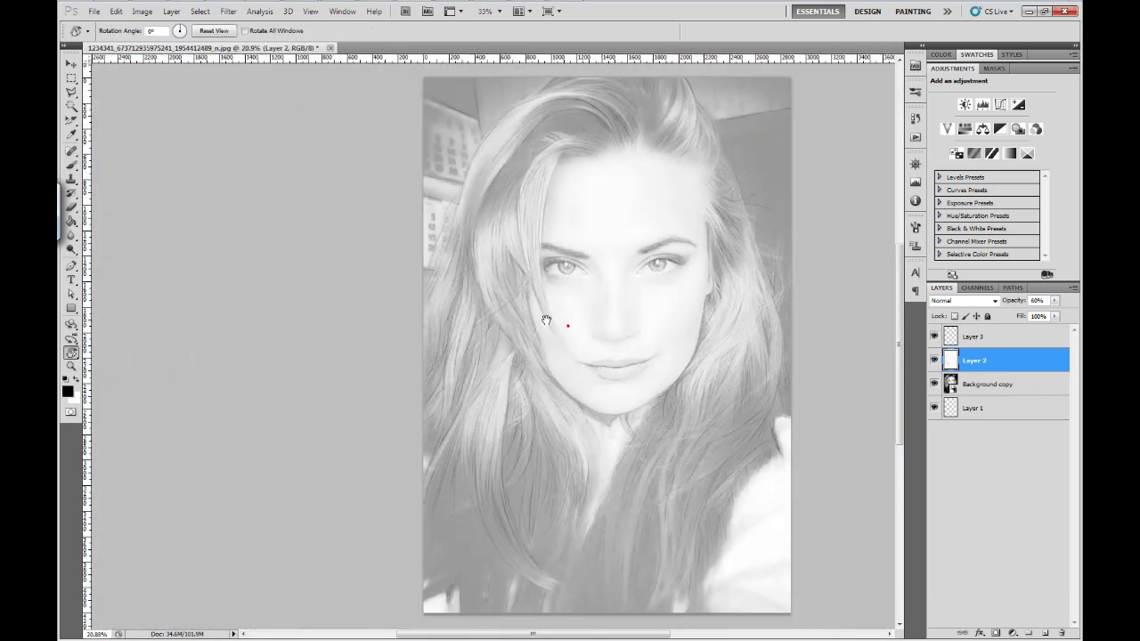
- Compare Layer 2 at 50% and 100% opacity, then add a new empty layer
{"action": "key", "text": "v"}
{"action": "key", "text": "5"}
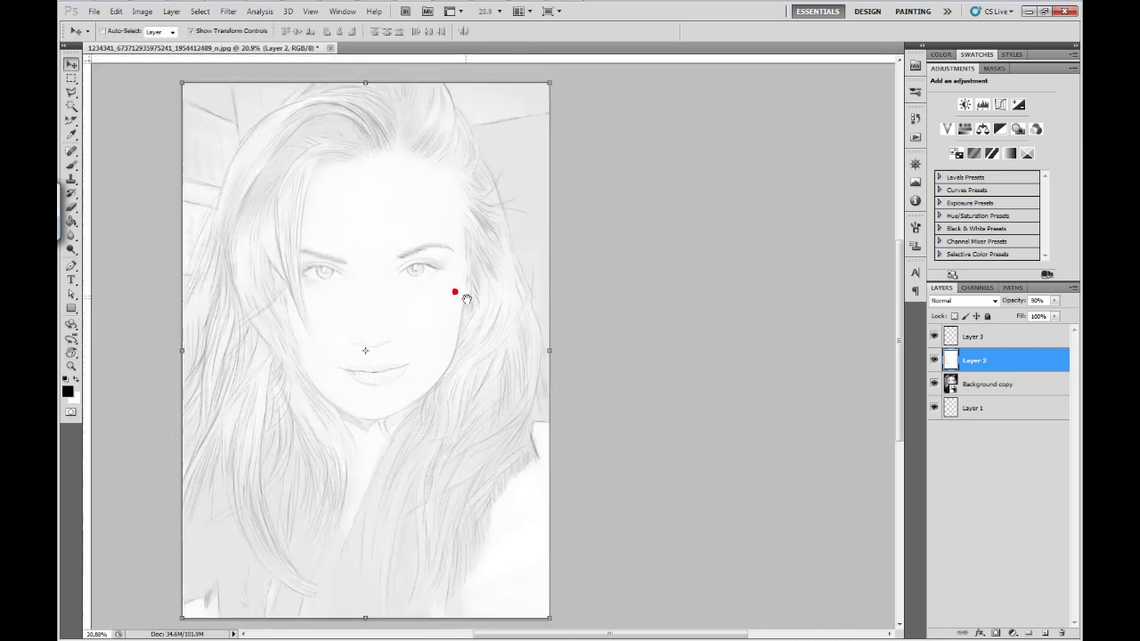
{"action": "key", "text": "0"}
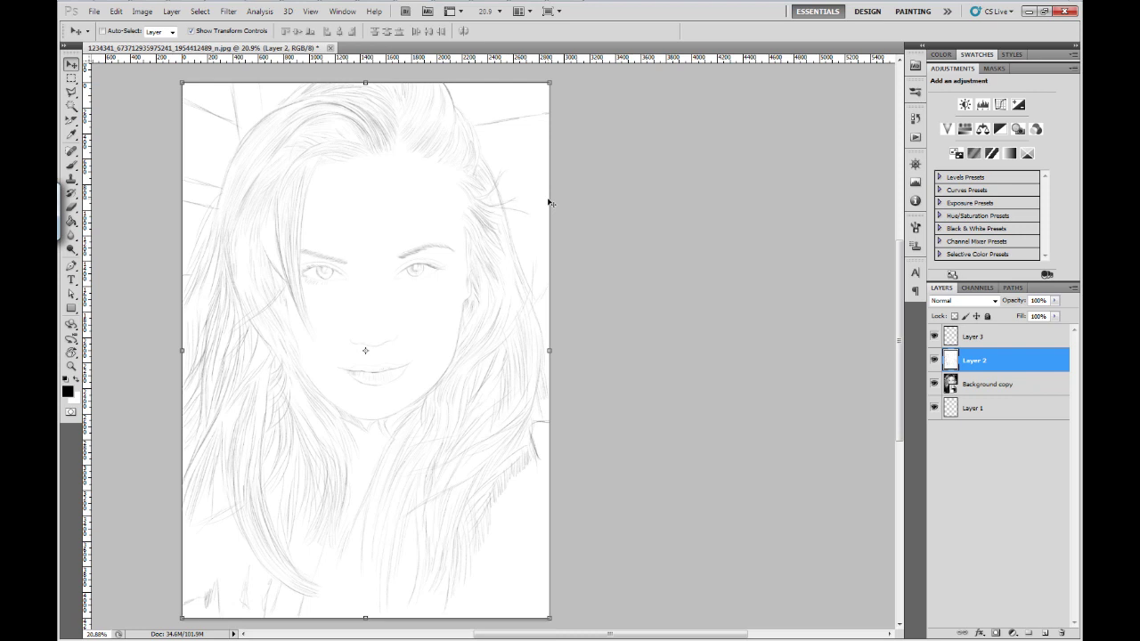
{"action": "key", "text": "ctrl+shift+alt+n"}
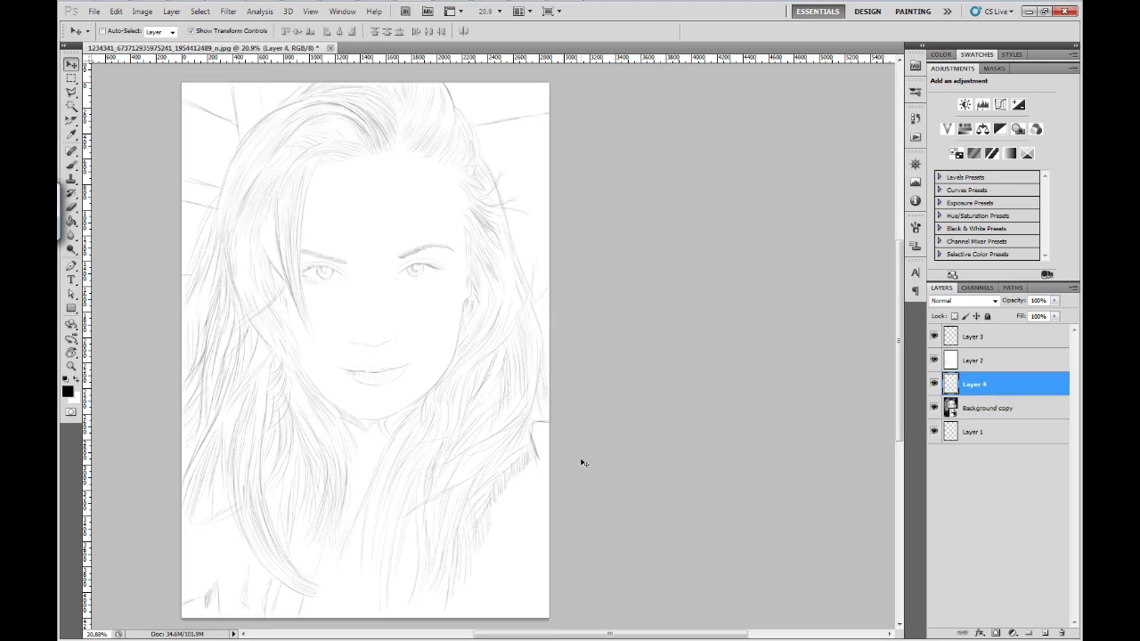
- Set Layer 2's opacity to 60% and zoom in on the eyes
{"action": "left_click", "coordinate": [974, 384]}
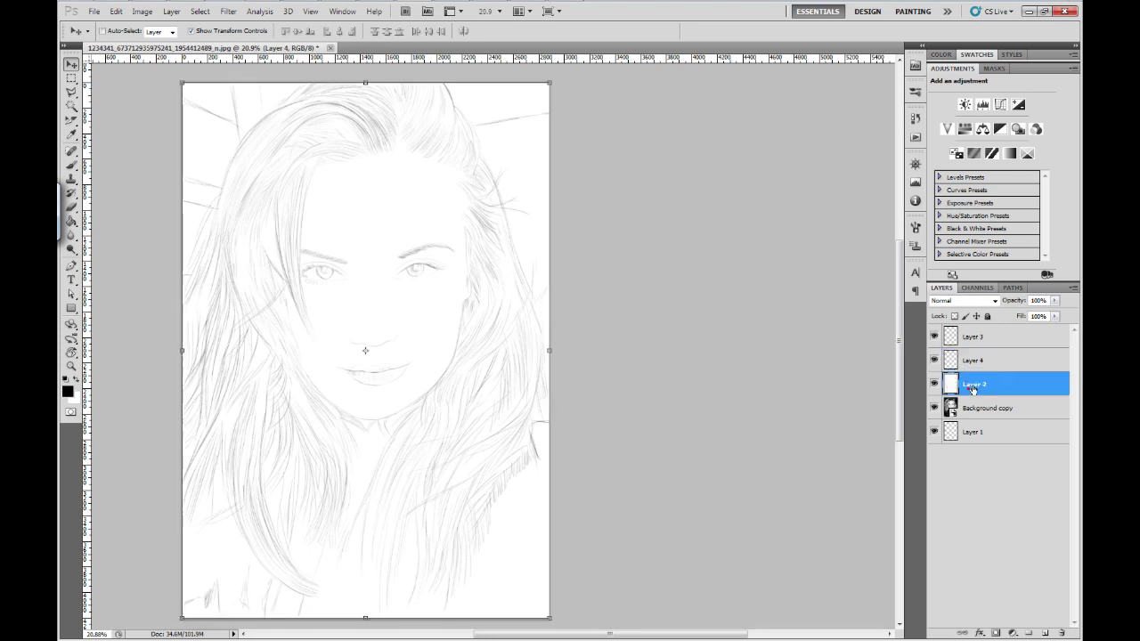
{"action": "key", "text": "6"}
{"action": "left_click_drag", "start_coordinate": [389, 310], "coordinate": [443, 301]}
{"action": "scroll", "coordinate": [443, 301], "scroll_direction": "up", "scroll_amount": 2}
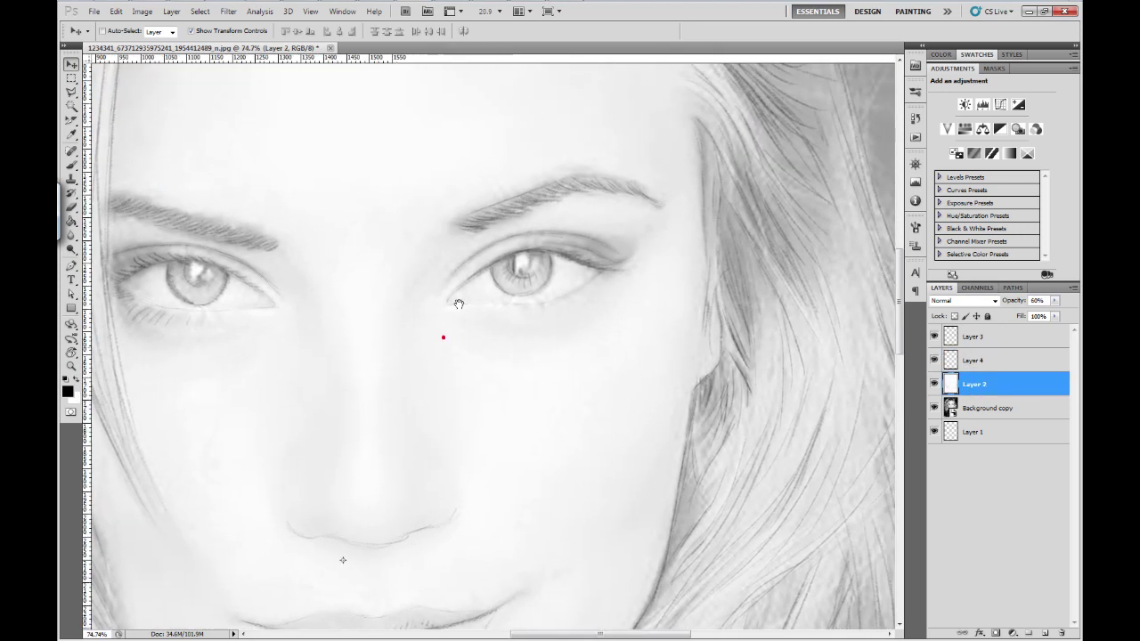
- On Layer 3, pencil the upper eyelid line and a few hair strands by the cheek
{"action": "key", "text": "b"}
{"action": "left_click", "coordinate": [980, 338]}
{"action": "left_click_drag", "start_coordinate": [538, 241], "coordinate": [599, 250]}
{"action": "mouse_move", "coordinate": [505, 270]}
{"action": "left_mouse_down"}
{"action": "mouse_move", "coordinate": [586, 269]}
{"action": "mouse_move", "coordinate": [522, 244]}
{"action": "left_mouse_up"}
{"action": "scroll", "coordinate": [517, 312], "scroll_direction": "up", "scroll_amount": 2}
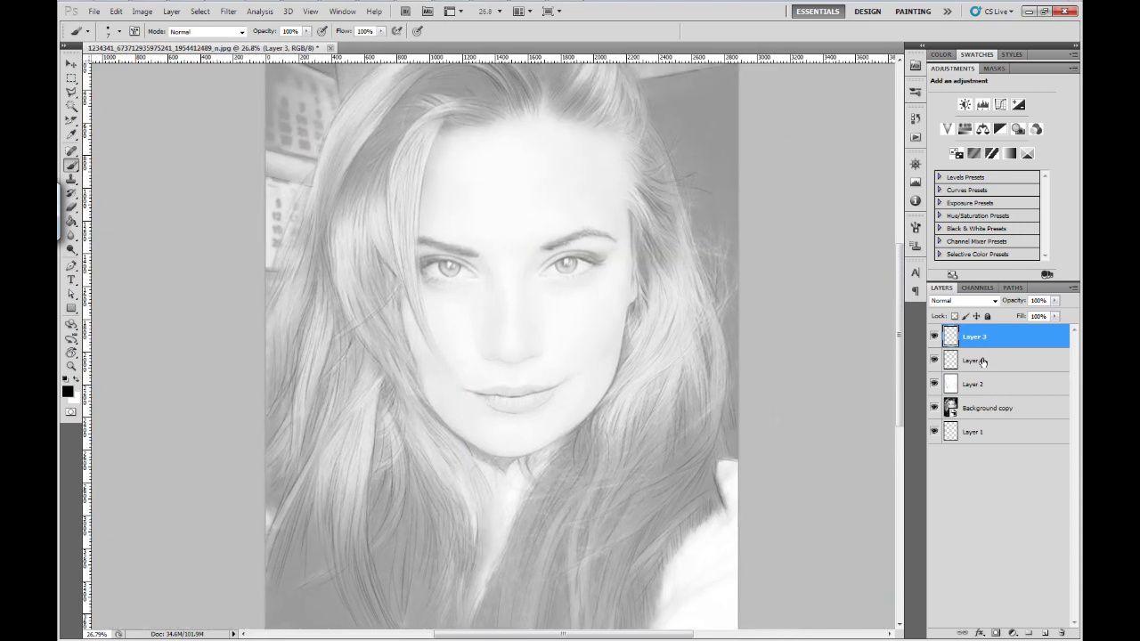
{"action": "scroll", "coordinate": [372, 332], "scroll_direction": "up", "scroll_amount": 5}
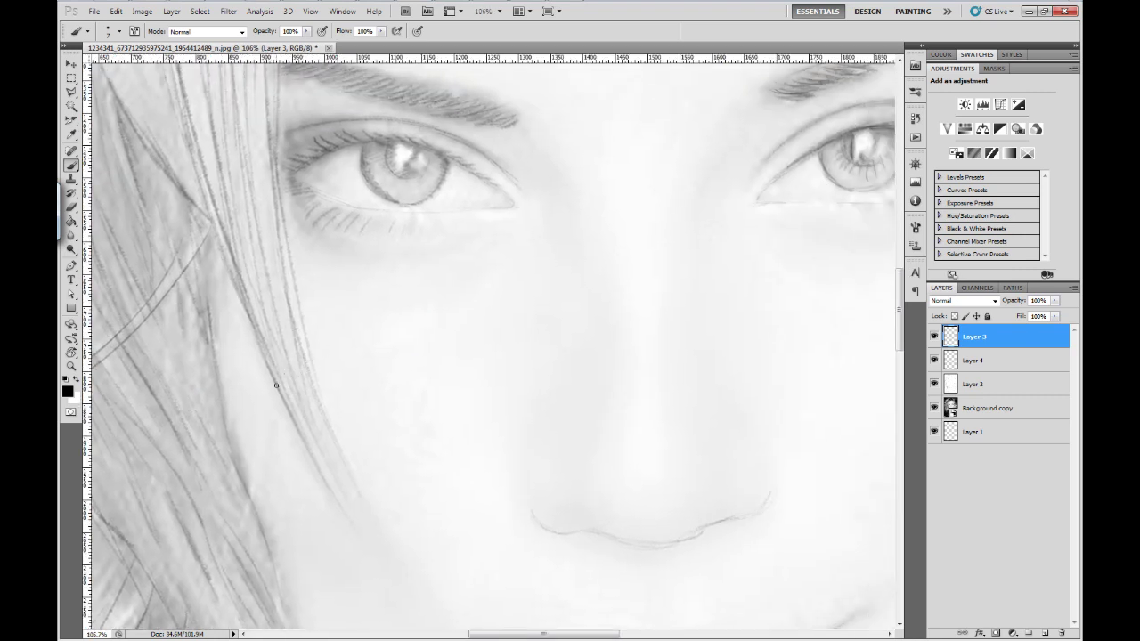
{"action": "left_click_drag", "start_coordinate": [303, 424], "coordinate": [353, 503]}
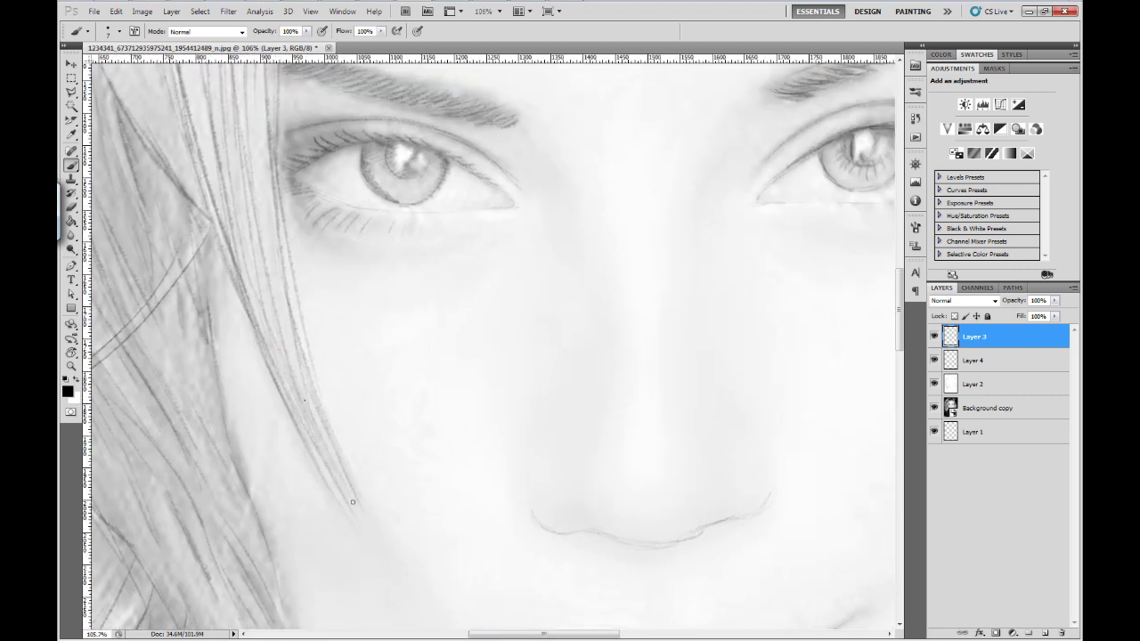
{"action": "scroll", "coordinate": [319, 433], "scroll_direction": "down", "scroll_amount": 8}
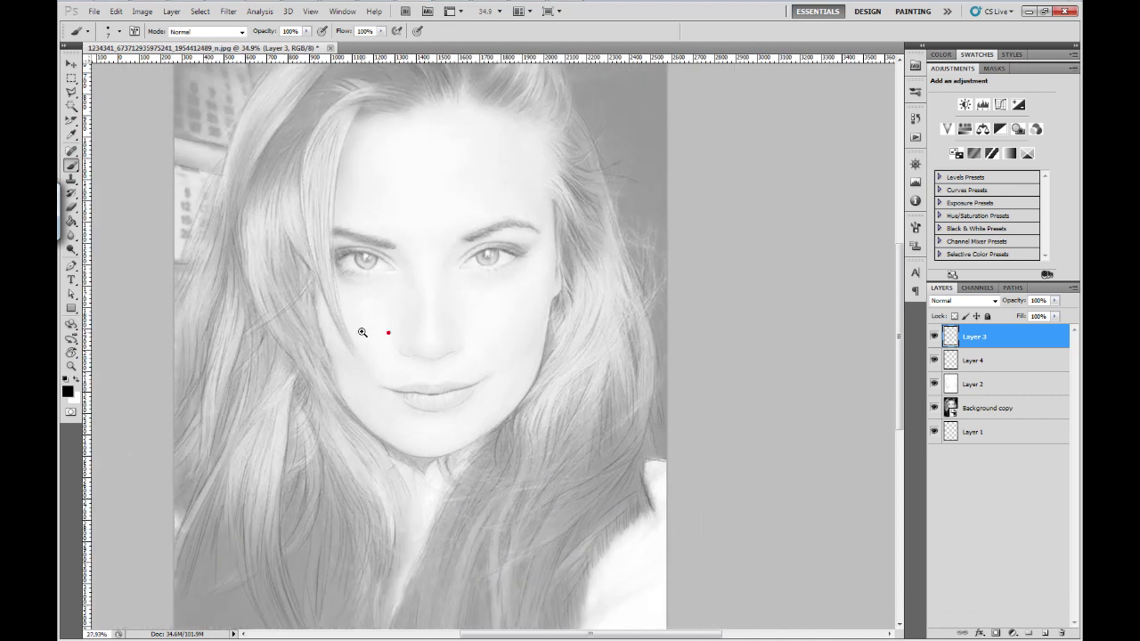
- Fade Layer 2 to 50% opacity and toggle Layer 4's visibility to check its contents
{"action": "left_click", "coordinate": [1001, 381]}
{"action": "key", "text": "v"}
{"action": "key", "text": "5"}
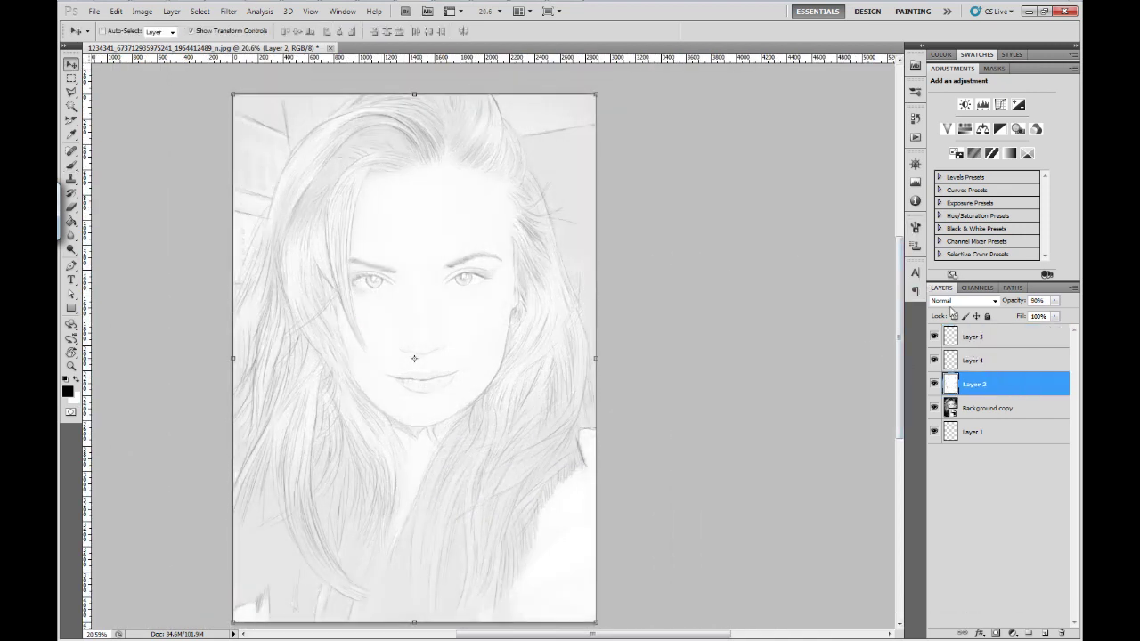
{"action": "left_click", "coordinate": [976, 360]}
{"action": "left_click", "coordinate": [934, 360]}
{"action": "left_click", "coordinate": [935, 360]}
- Rename Layer 4 to 'EYES' and zoom in on the eyes
{"action": "double_click", "coordinate": [975, 360]}
{"action": "type", "text": "EYES"}
{"action": "key", "text": "Return"}
{"action": "left_click_drag", "start_coordinate": [443, 263], "coordinate": [549, 265]}
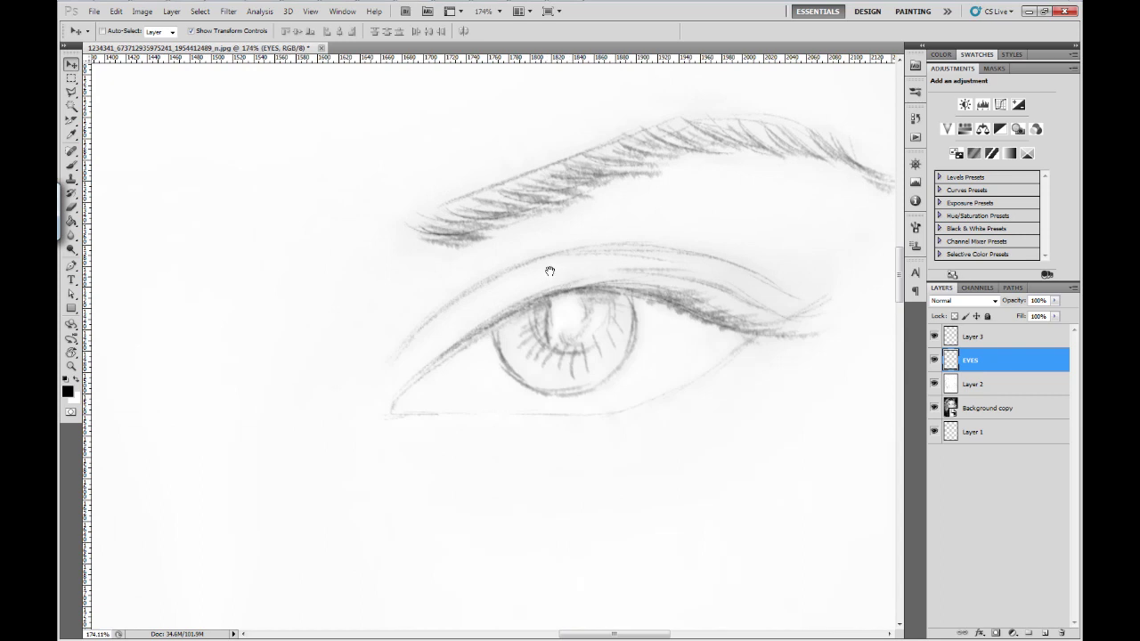
- Darken the upper eyelid and lash line from the inner corner across the iris
{"action": "key", "text": "b"}
{"action": "left_click_drag", "start_coordinate": [437, 315], "coordinate": [537, 265]}
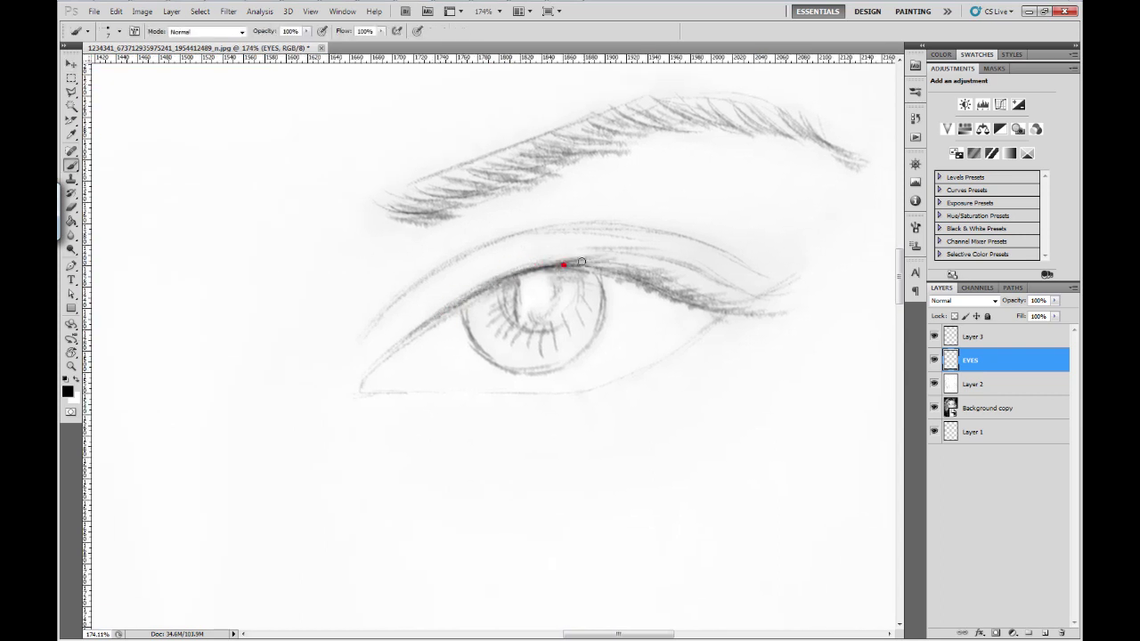
{"action": "left_click_drag", "start_coordinate": [537, 266], "coordinate": [789, 294]}
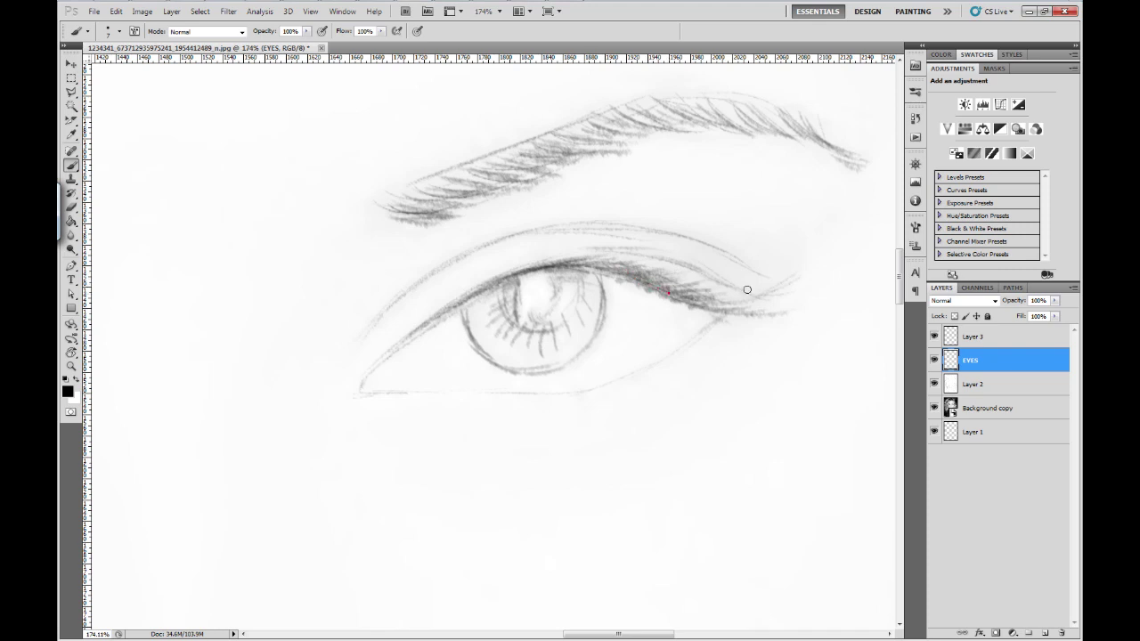
{"action": "mouse_move", "coordinate": [432, 321]}
{"action": "left_mouse_down"}
{"action": "mouse_move", "coordinate": [499, 285]}
{"action": "mouse_move", "coordinate": [508, 293]}
{"action": "mouse_move", "coordinate": [491, 303]}
{"action": "left_mouse_up"}
{"action": "mouse_move", "coordinate": [579, 271]}
{"action": "left_mouse_down"}
{"action": "mouse_move", "coordinate": [499, 288]}
{"action": "mouse_move", "coordinate": [503, 330]}
{"action": "mouse_move", "coordinate": [525, 367]}
{"action": "left_mouse_up"}
- Replace the undone iris shading with radiating strokes across the lower iris
{"action": "mouse_move", "coordinate": [591, 277]}
{"action": "left_mouse_down"}
{"action": "mouse_move", "coordinate": [588, 301]}
{"action": "mouse_move", "coordinate": [552, 340]}
{"action": "mouse_move", "coordinate": [560, 355]}
{"action": "left_mouse_up"}
{"action": "key", "text": "ctrl+alt+z"}
{"action": "key", "text": "ctrl+alt+z"}
{"action": "key", "text": "ctrl+alt+z"}
{"action": "key", "text": "ctrl+alt+z"}
{"action": "key", "text": "e"}
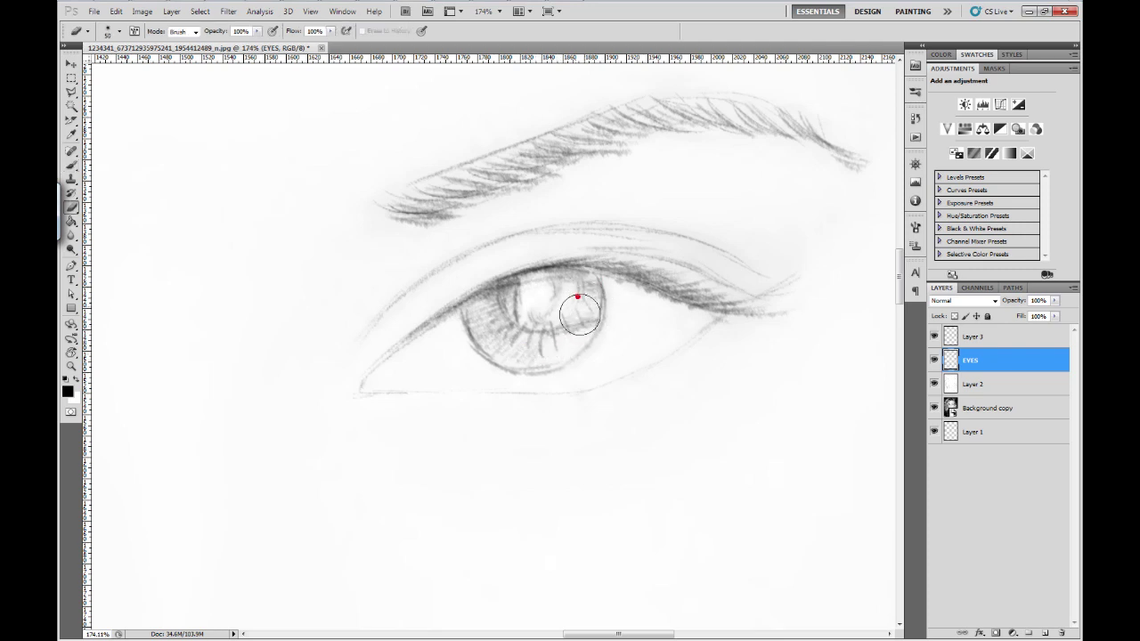
{"action": "key", "text": "b"}
{"action": "mouse_move", "coordinate": [518, 333]}
{"action": "left_mouse_down"}
{"action": "mouse_move", "coordinate": [512, 361]}
{"action": "mouse_move", "coordinate": [539, 367]}
{"action": "left_mouse_up"}
{"action": "mouse_move", "coordinate": [547, 320]}
{"action": "left_mouse_down"}
{"action": "mouse_move", "coordinate": [592, 307]}
{"action": "mouse_move", "coordinate": [595, 349]}
{"action": "mouse_move", "coordinate": [558, 371]}
{"action": "left_mouse_up"}
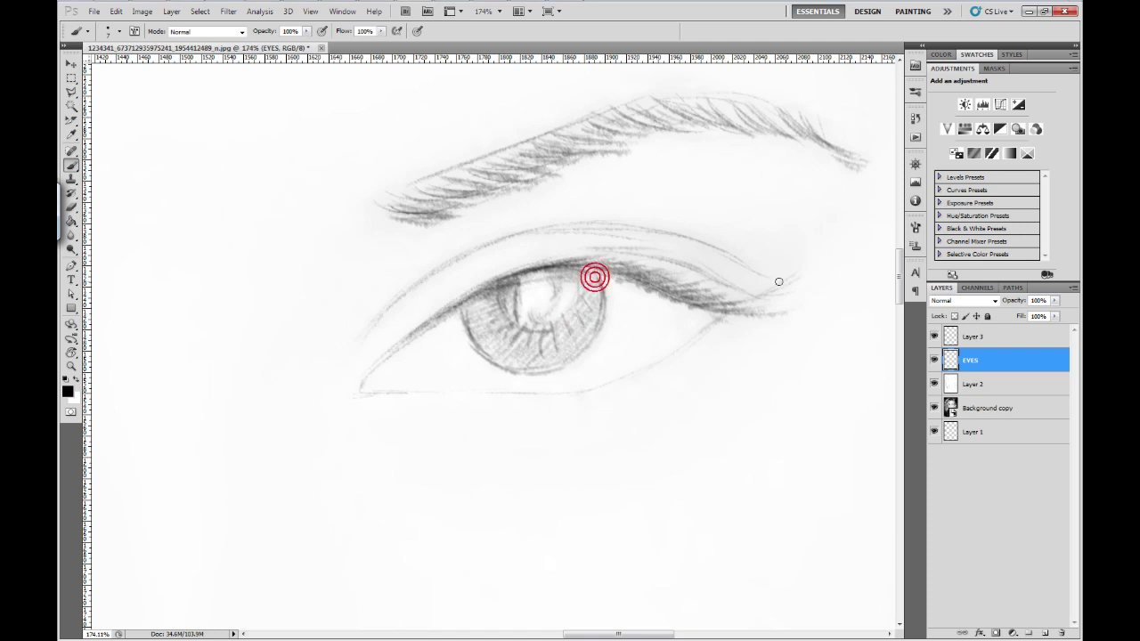
{"action": "key", "text": "v"}
{"action": "left_click", "coordinate": [967, 383]}
- Drop Layer 2 to 30% opacity and trace the iris's lower, right and lower-left edges on EYES
{"action": "key", "text": "3"}
{"action": "left_click", "coordinate": [970, 359]}
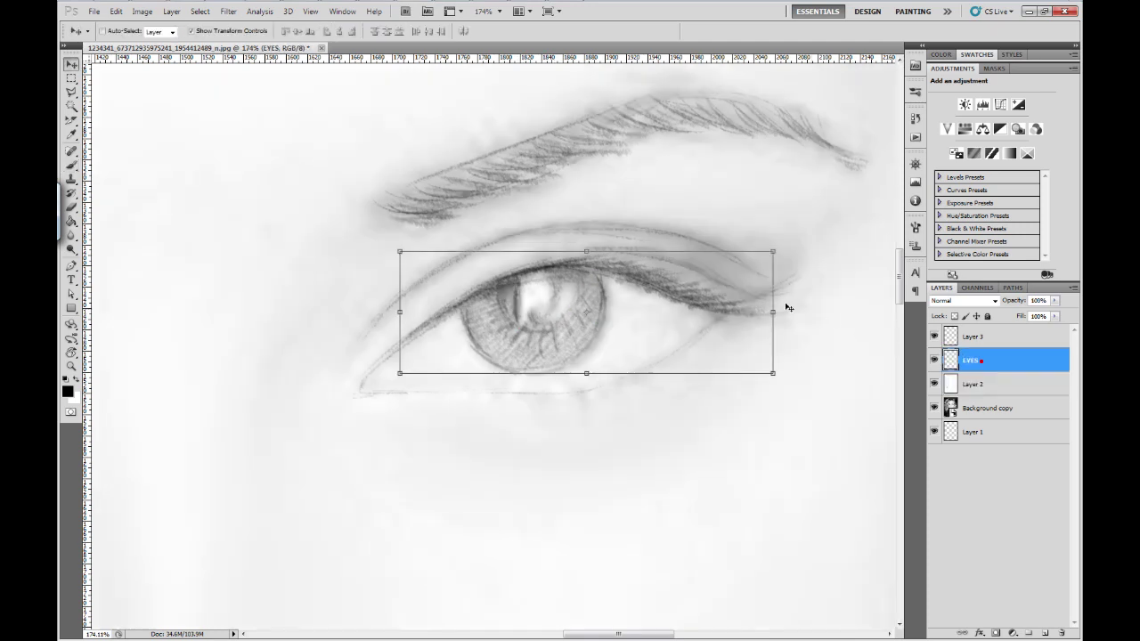
{"action": "key", "text": "b"}
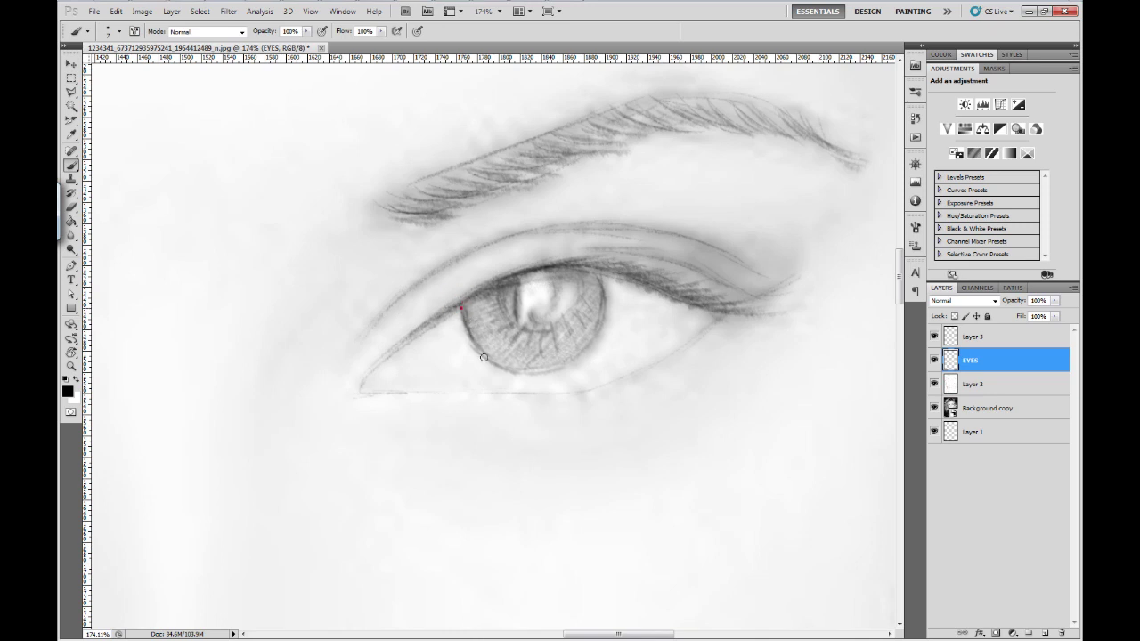
{"action": "left_click_drag", "start_coordinate": [500, 362], "coordinate": [557, 368]}
{"action": "left_click_drag", "start_coordinate": [595, 269], "coordinate": [547, 368]}
{"action": "left_click_drag", "start_coordinate": [468, 326], "coordinate": [505, 361]}
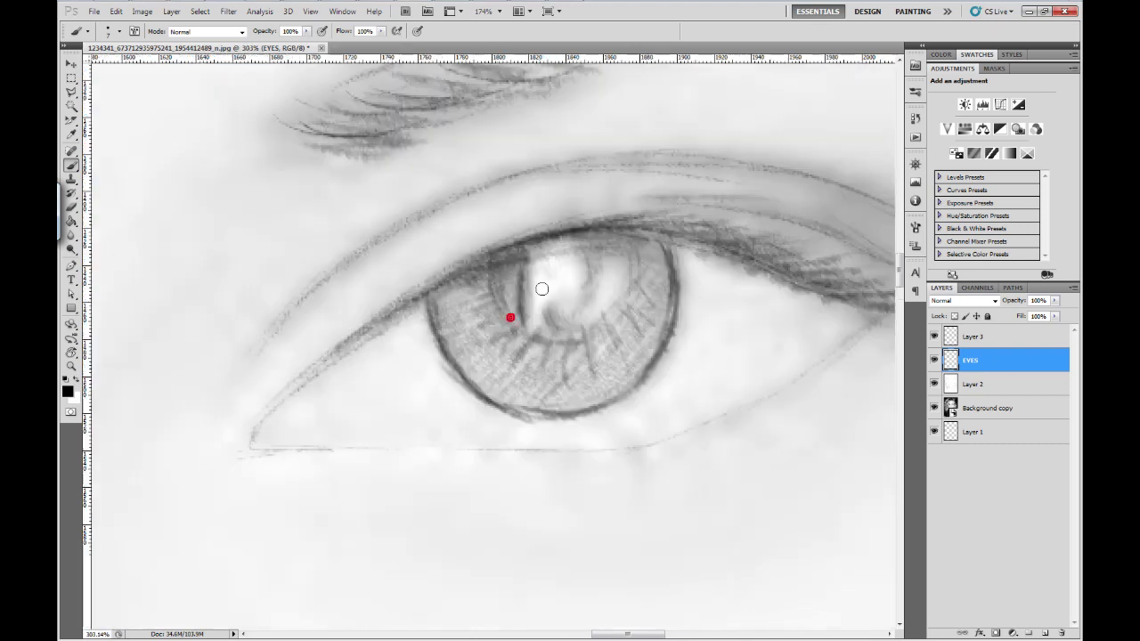
- Zoom closer and darken the iris around its highlight
{"action": "left_click_drag", "start_coordinate": [509, 317], "coordinate": [542, 288]}
{"action": "left_click_drag", "start_coordinate": [440, 291], "coordinate": [433, 302]}
{"action": "left_click_drag", "start_coordinate": [522, 264], "coordinate": [534, 285]}
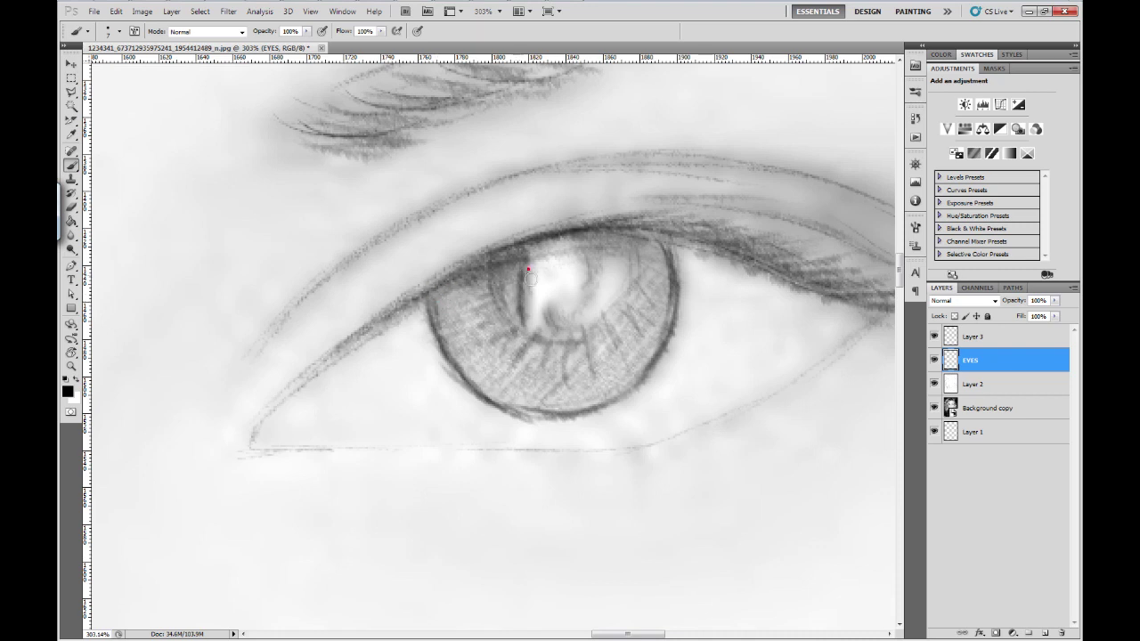
{"action": "left_click_drag", "start_coordinate": [575, 322], "coordinate": [612, 337]}
{"action": "left_click_drag", "start_coordinate": [623, 237], "coordinate": [502, 255]}
{"action": "left_click_drag", "start_coordinate": [579, 234], "coordinate": [578, 301]}
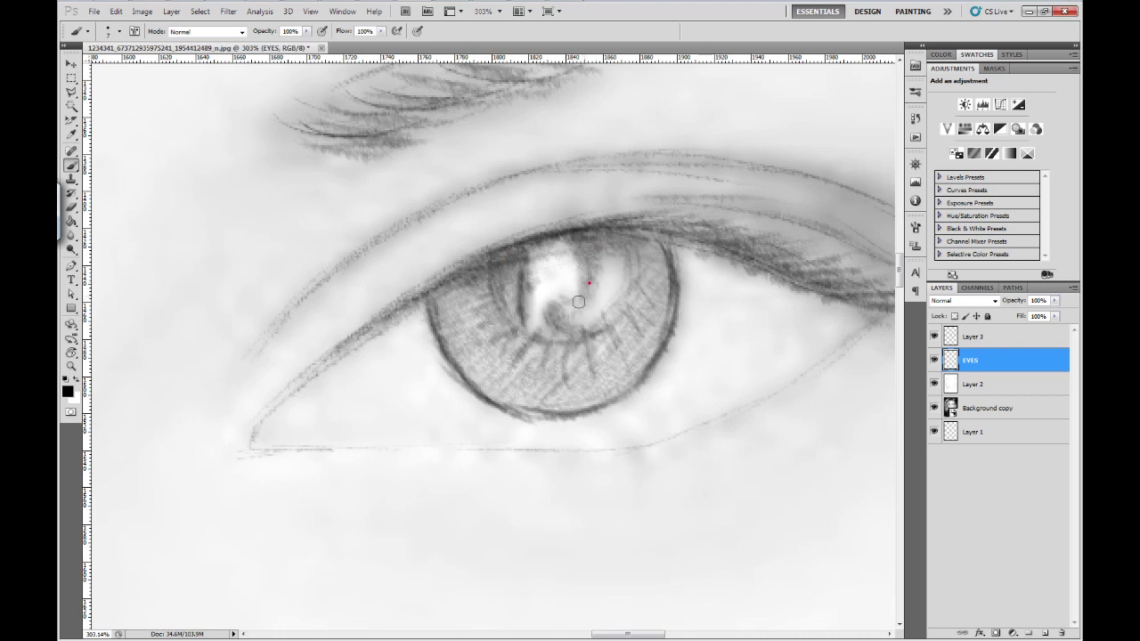
- Darken the upper lash line and draw short upward lashes along the lid
{"action": "mouse_move", "coordinate": [579, 242]}
{"action": "left_mouse_down"}
{"action": "mouse_move", "coordinate": [817, 274]}
{"action": "mouse_move", "coordinate": [886, 316]}
{"action": "mouse_move", "coordinate": [880, 299]}
{"action": "left_mouse_up"}
{"action": "left_click_drag", "start_coordinate": [846, 334], "coordinate": [870, 319]}
{"action": "mouse_move", "coordinate": [307, 381]}
{"action": "left_mouse_down"}
{"action": "mouse_move", "coordinate": [476, 269]}
{"action": "mouse_move", "coordinate": [561, 240]}
{"action": "mouse_move", "coordinate": [656, 230]}
{"action": "left_mouse_up"}
{"action": "left_click_drag", "start_coordinate": [572, 230], "coordinate": [577, 212]}
{"action": "mouse_move", "coordinate": [659, 218]}
{"action": "left_mouse_down"}
{"action": "mouse_move", "coordinate": [670, 203]}
{"action": "mouse_move", "coordinate": [591, 210]}
{"action": "mouse_move", "coordinate": [688, 207]}
{"action": "left_mouse_up"}
{"action": "mouse_move", "coordinate": [553, 229]}
{"action": "left_mouse_down"}
{"action": "mouse_move", "coordinate": [556, 210]}
{"action": "mouse_move", "coordinate": [540, 212]}
{"action": "left_mouse_up"}
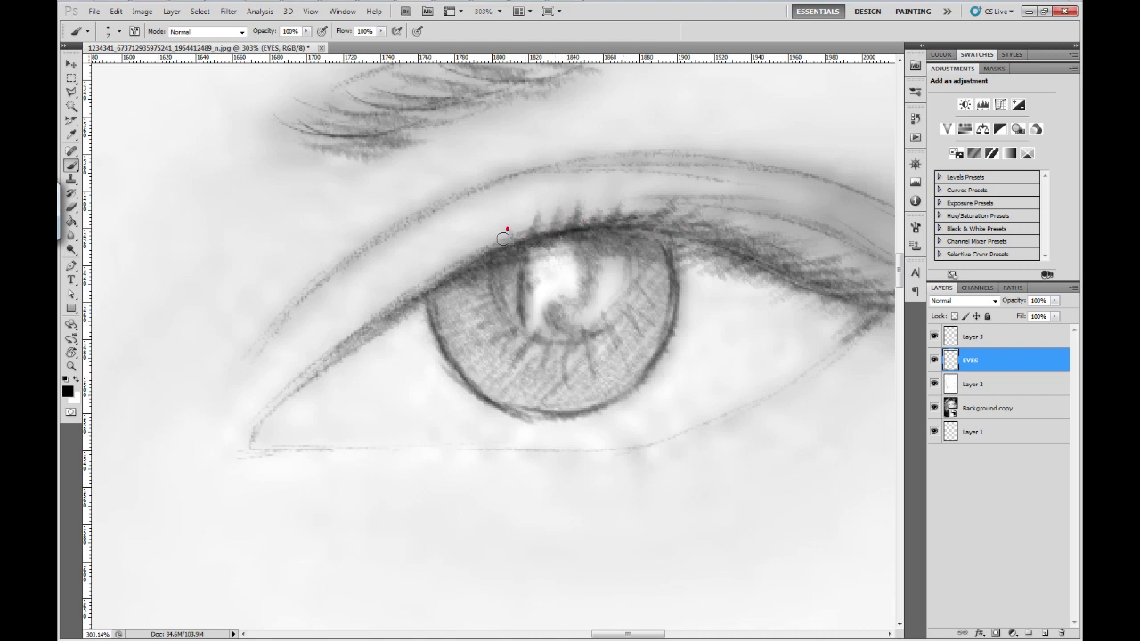
{"action": "left_click_drag", "start_coordinate": [424, 265], "coordinate": [407, 270]}
- Move to the left eye and darken its upper lash line
{"action": "left_click_drag", "start_coordinate": [356, 332], "coordinate": [365, 325]}
{"action": "scroll", "coordinate": [476, 314], "scroll_direction": "down", "scroll_amount": 5}
{"action": "scroll", "coordinate": [481, 303], "scroll_direction": "down", "scroll_amount": 3}
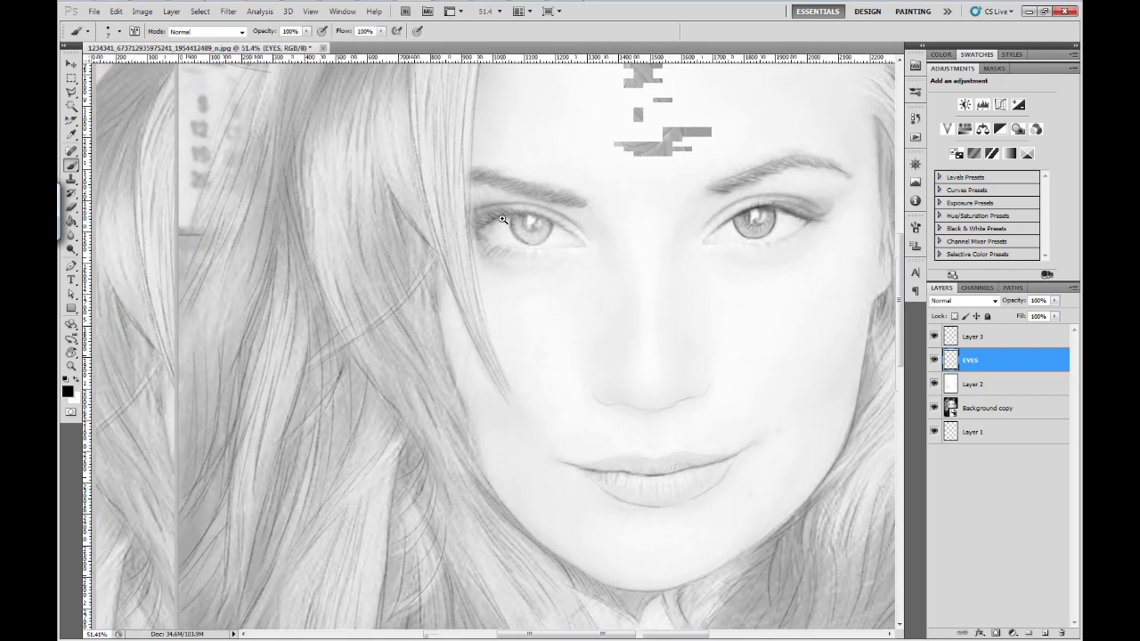
{"action": "scroll", "coordinate": [502, 219], "scroll_direction": "up", "scroll_amount": 5}
{"action": "mouse_move", "coordinate": [409, 253]}
{"action": "left_mouse_down"}
{"action": "mouse_move", "coordinate": [552, 208]}
{"action": "mouse_move", "coordinate": [584, 246]}
{"action": "left_mouse_up"}
- Hatch-shade the upper-left and lower parts of the left iris
{"action": "scroll", "coordinate": [552, 207], "scroll_direction": "up", "scroll_amount": 2}
{"action": "left_click_drag", "start_coordinate": [530, 278], "coordinate": [586, 265]}
{"action": "left_click_drag", "start_coordinate": [547, 310], "coordinate": [618, 287]}
{"action": "left_click_drag", "start_coordinate": [561, 333], "coordinate": [637, 301]}
{"action": "left_click_drag", "start_coordinate": [596, 339], "coordinate": [666, 317]}
{"action": "left_click_drag", "start_coordinate": [626, 342], "coordinate": [677, 327]}
- Hatch the right side of the iris and darken its upper and left edges
{"action": "left_click_drag", "start_coordinate": [659, 246], "coordinate": [702, 237]}
{"action": "mouse_move", "coordinate": [647, 278]}
{"action": "left_mouse_down"}
{"action": "mouse_move", "coordinate": [701, 253]}
{"action": "mouse_move", "coordinate": [694, 267]}
{"action": "left_mouse_up"}
{"action": "left_click_drag", "start_coordinate": [643, 312], "coordinate": [693, 287]}
{"action": "left_click_drag", "start_coordinate": [653, 333], "coordinate": [684, 310]}
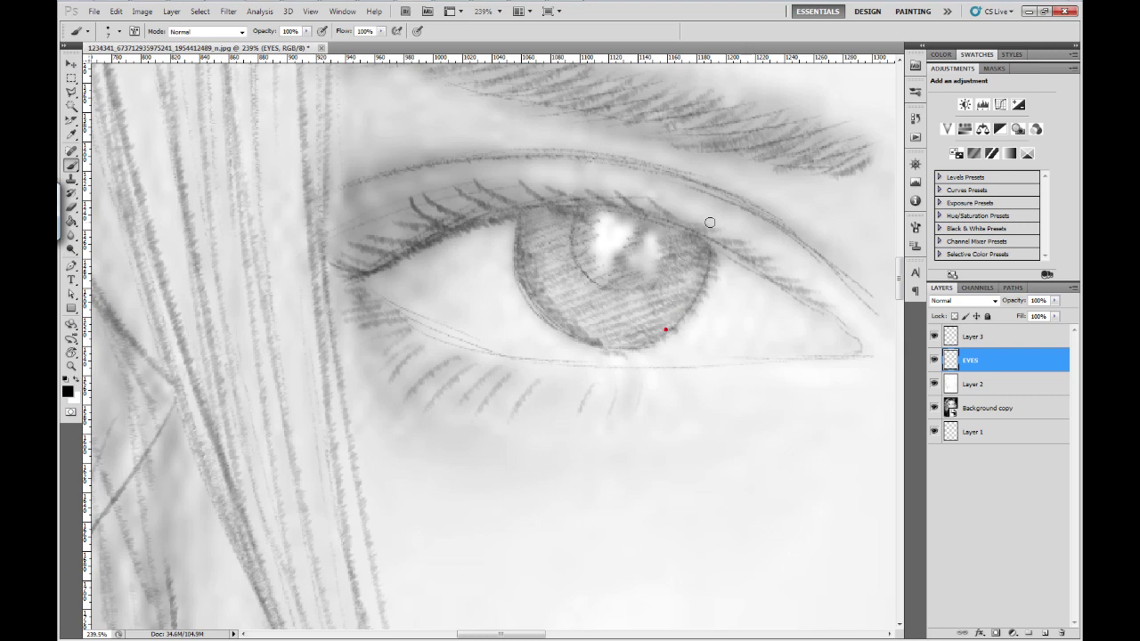
{"action": "left_click_drag", "start_coordinate": [573, 206], "coordinate": [570, 255]}
{"action": "left_click_drag", "start_coordinate": [619, 212], "coordinate": [684, 241]}
{"action": "left_click_drag", "start_coordinate": [517, 212], "coordinate": [520, 257]}
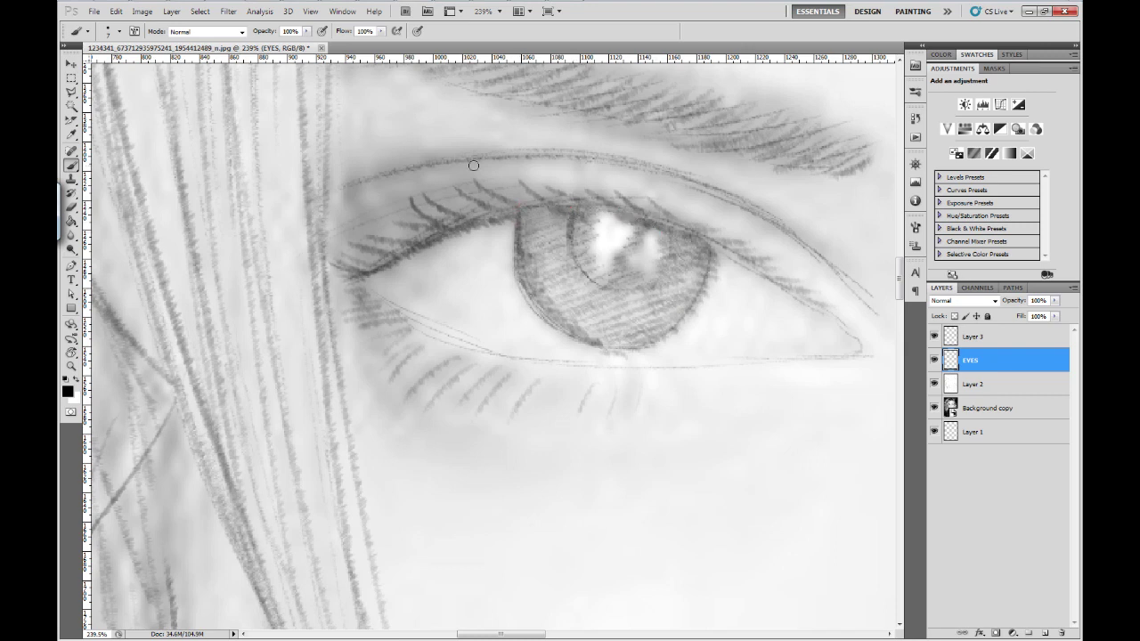
- Extend the lash line toward the iris, undo the outer-corner shading, and trace the lower eyelid
{"action": "left_click_drag", "start_coordinate": [373, 268], "coordinate": [408, 254]}
{"action": "left_click_drag", "start_coordinate": [452, 224], "coordinate": [508, 212]}
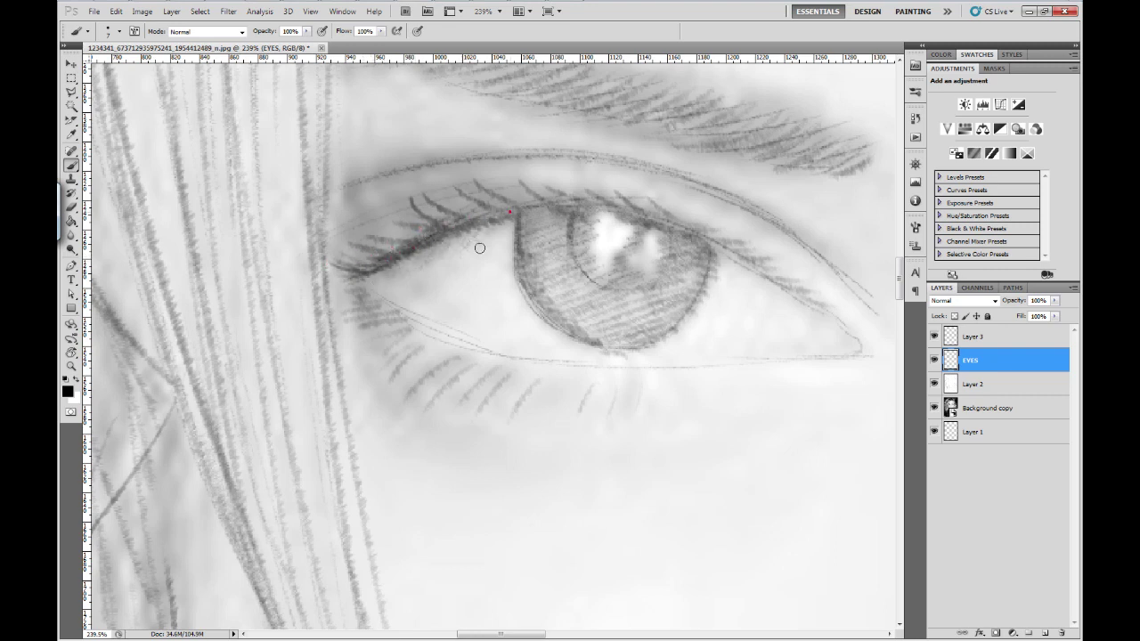
{"action": "mouse_move", "coordinate": [701, 255]}
{"action": "left_mouse_down"}
{"action": "mouse_move", "coordinate": [826, 306]}
{"action": "mouse_move", "coordinate": [817, 324]}
{"action": "mouse_move", "coordinate": [830, 350]}
{"action": "mouse_move", "coordinate": [825, 313]}
{"action": "mouse_move", "coordinate": [863, 328]}
{"action": "left_mouse_up"}
{"action": "key", "text": "ctrl+z"}
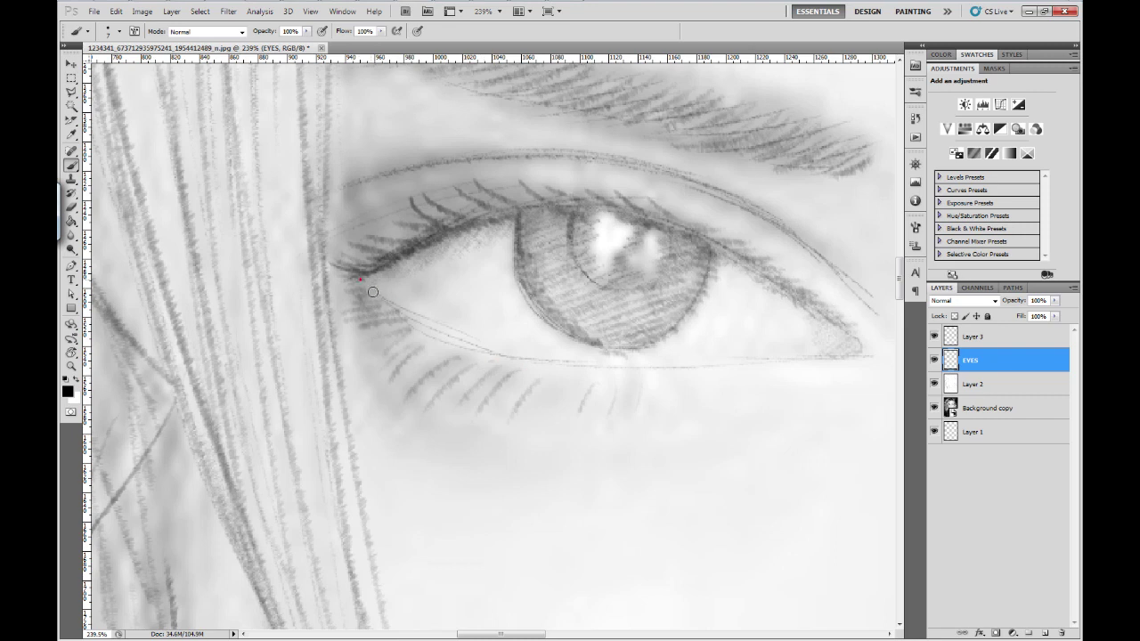
{"action": "mouse_move", "coordinate": [381, 291]}
{"action": "left_mouse_down"}
{"action": "mouse_move", "coordinate": [456, 340]}
{"action": "mouse_move", "coordinate": [613, 366]}
{"action": "mouse_move", "coordinate": [833, 369]}
{"action": "left_mouse_up"}
- Zoom to the right eye, undo a stray stroke below it, and extend the outer-corner eyeliner
{"action": "scroll", "coordinate": [833, 369], "scroll_direction": "down", "scroll_amount": 5}
{"action": "scroll", "coordinate": [807, 339], "scroll_direction": "down", "scroll_amount": 3}
{"action": "scroll", "coordinate": [657, 323], "scroll_direction": "up", "scroll_amount": 3}
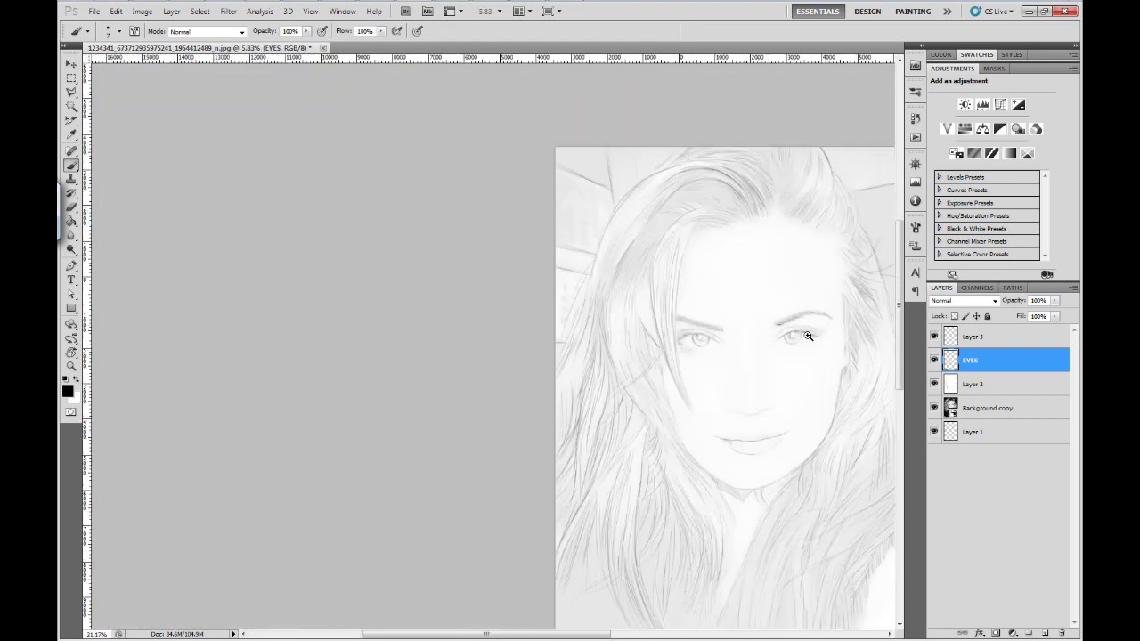
{"action": "scroll", "coordinate": [642, 320], "scroll_direction": "up", "scroll_amount": 2}
{"action": "scroll", "coordinate": [508, 305], "scroll_direction": "up", "scroll_amount": 2}
{"action": "scroll", "coordinate": [508, 325], "scroll_direction": "up", "scroll_amount": 2}
{"action": "scroll", "coordinate": [452, 343], "scroll_direction": "up", "scroll_amount": 1}
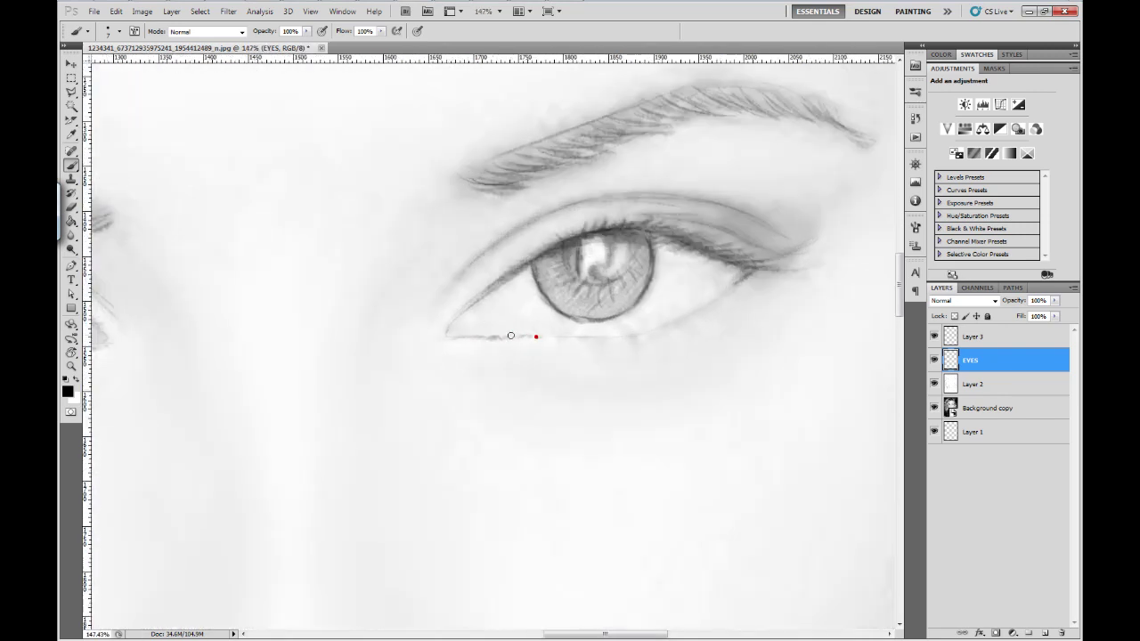
{"action": "left_click_drag", "start_coordinate": [572, 344], "coordinate": [587, 336]}
{"action": "key", "text": "ctrl+z"}
{"action": "mouse_move", "coordinate": [748, 272]}
{"action": "left_mouse_down"}
{"action": "mouse_move", "coordinate": [772, 275]}
{"action": "mouse_move", "coordinate": [641, 295]}
{"action": "left_mouse_up"}
- Raise Layer 2's opacity to hide the photo and zoom in on the mouth
{"action": "left_click", "coordinate": [974, 384]}
{"action": "left_click", "coordinate": [1054, 300]}
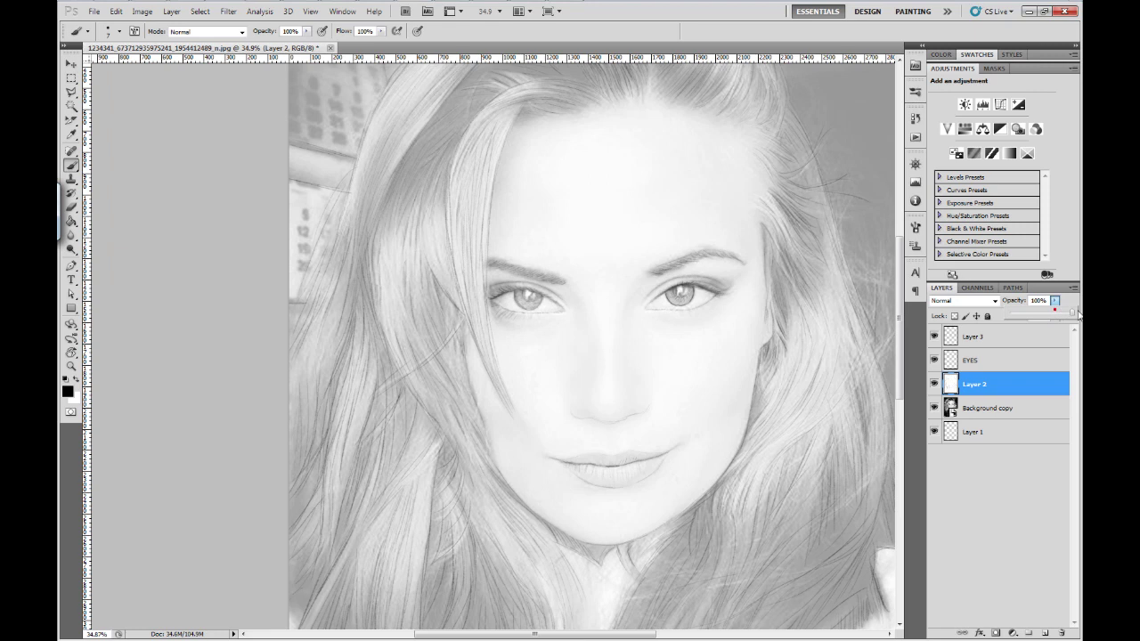
{"action": "left_click_drag", "start_coordinate": [739, 302], "coordinate": [669, 401]}
{"action": "left_click_drag", "start_coordinate": [980, 362], "coordinate": [962, 383]}
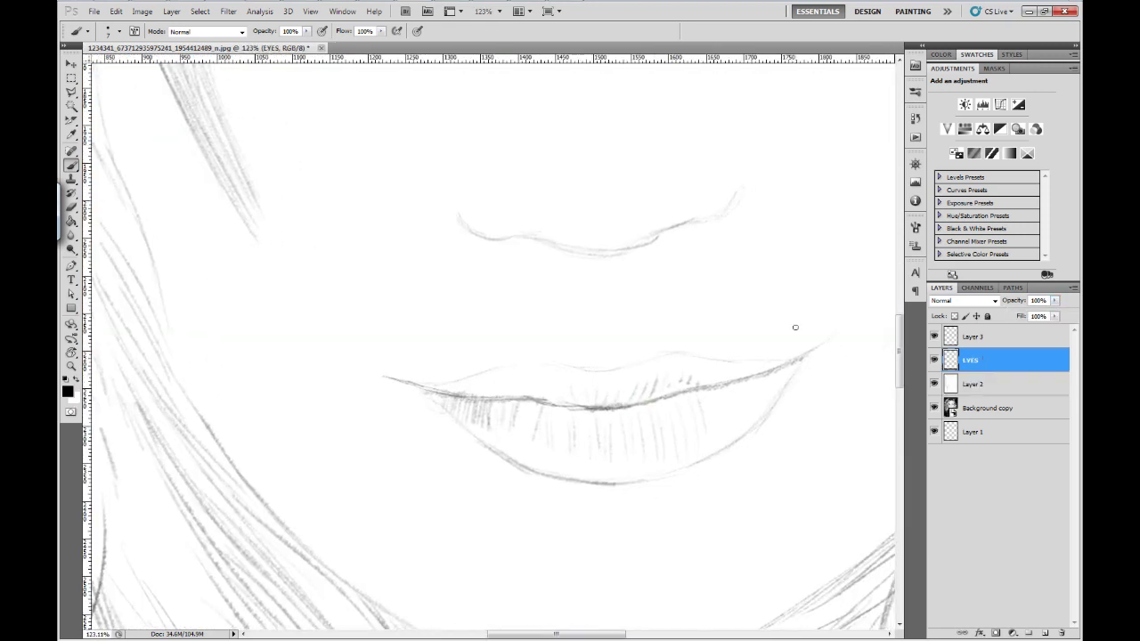
- On Layer 3, hatch shading on the left of the lips and the upper lip's right side
{"action": "key", "text": "alt+bracketright"}
{"action": "left_click", "coordinate": [975, 384]}
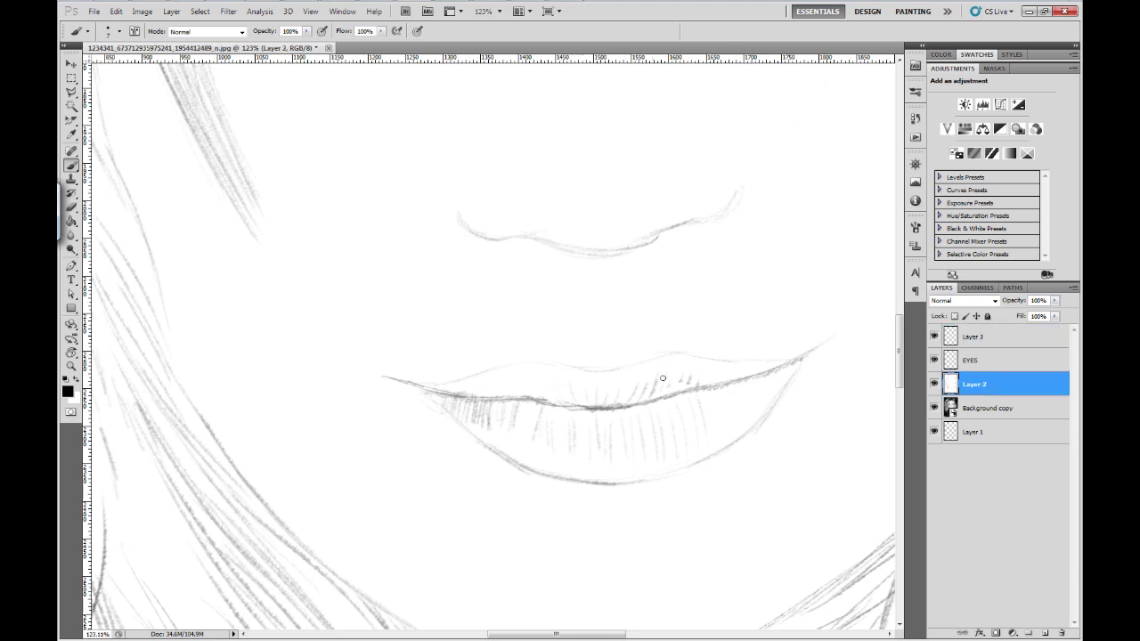
{"action": "left_click", "coordinate": [975, 336]}
{"action": "left_click_drag", "start_coordinate": [489, 351], "coordinate": [379, 330]}
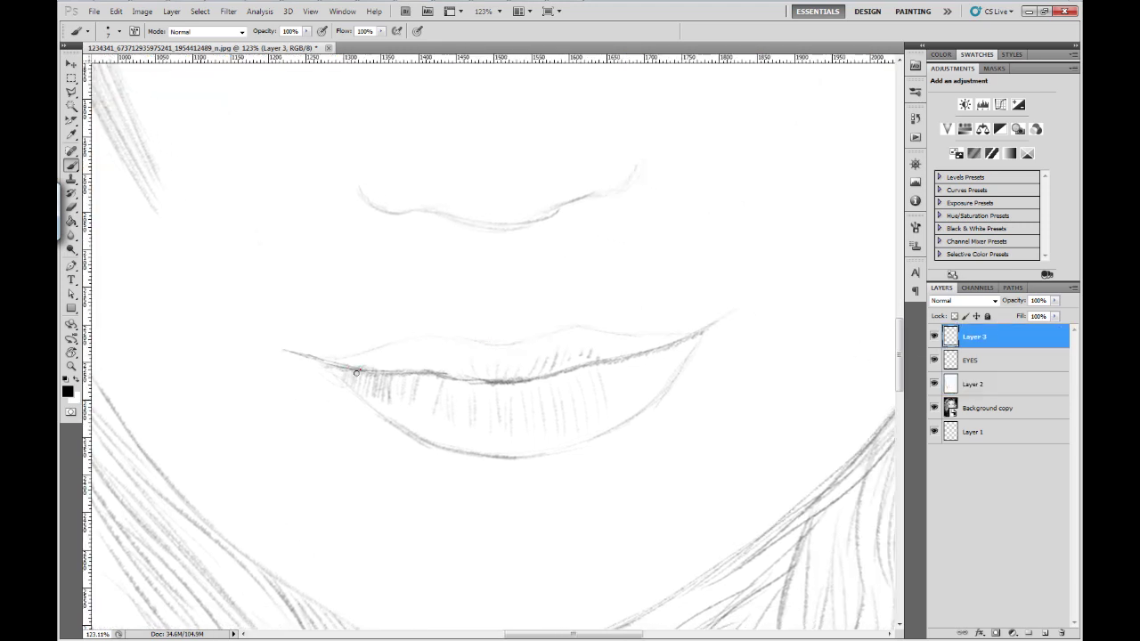
{"action": "mouse_move", "coordinate": [365, 392]}
{"action": "left_mouse_down"}
{"action": "mouse_move", "coordinate": [392, 374]}
{"action": "mouse_move", "coordinate": [406, 381]}
{"action": "left_mouse_up"}
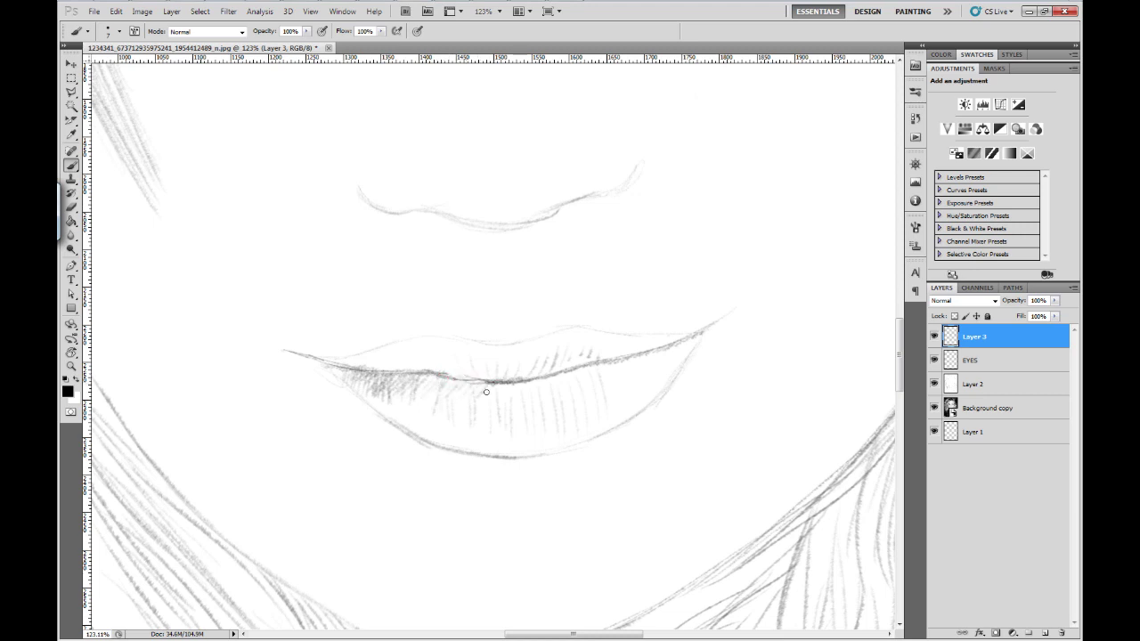
{"action": "left_click_drag", "start_coordinate": [555, 390], "coordinate": [577, 370]}
{"action": "left_click_drag", "start_coordinate": [565, 389], "coordinate": [593, 365]}
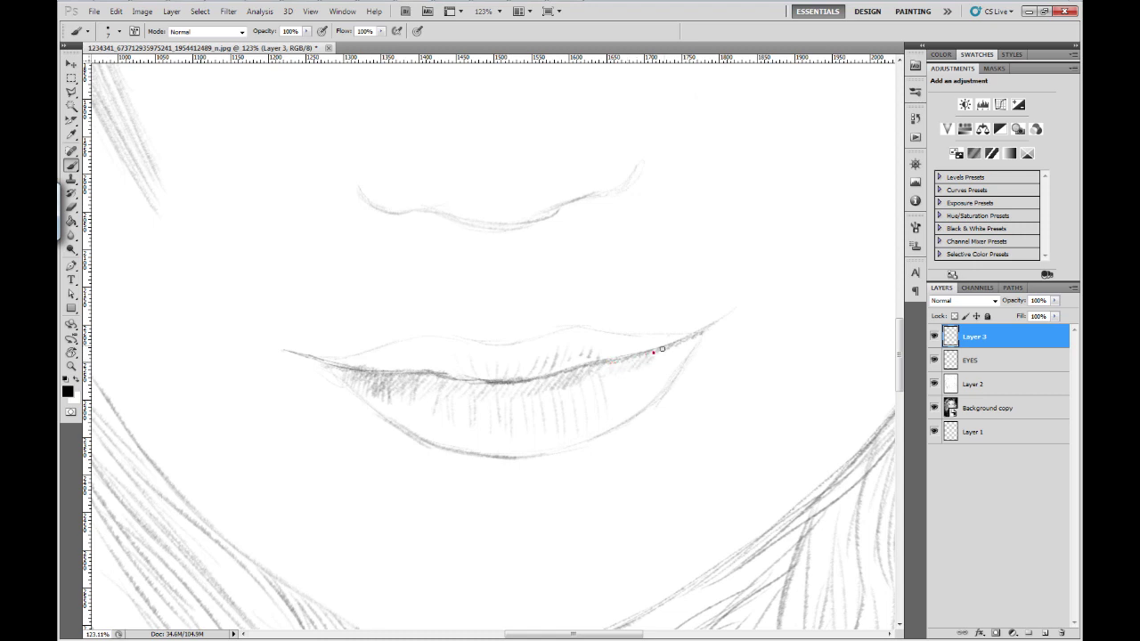
- Lighten the lip hatching with the eraser, undoing the first erase on the left lip
{"action": "key", "text": "e"}
{"action": "left_click_drag", "start_coordinate": [347, 371], "coordinate": [428, 379]}
{"action": "key", "text": "ctrl+alt+z"}
{"action": "key", "text": "ctrl+alt+z"}
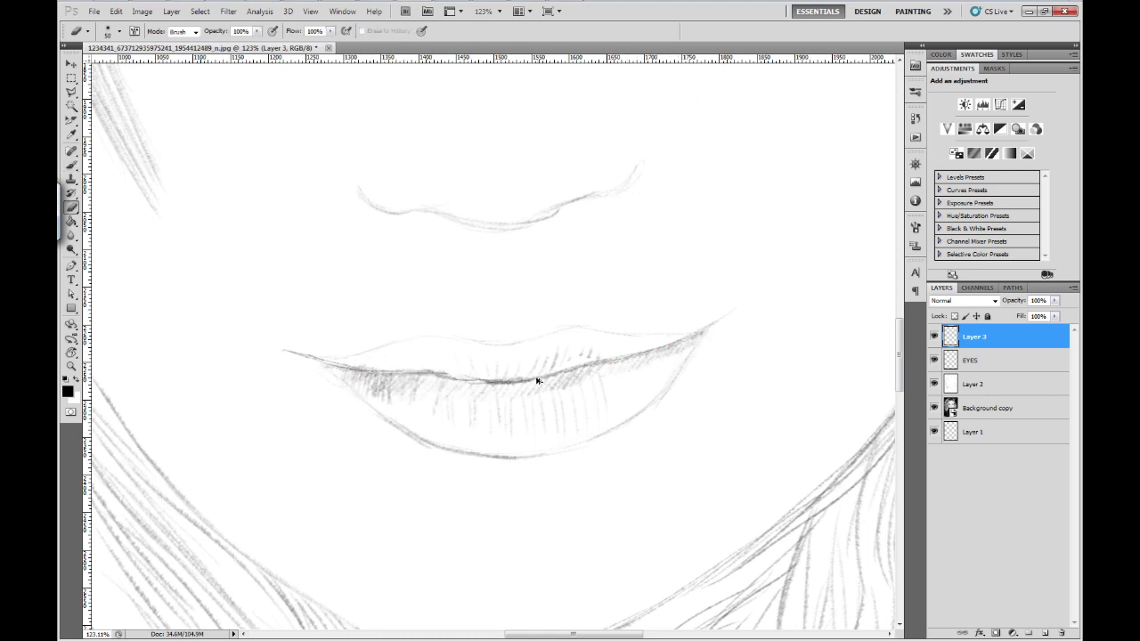
{"action": "mouse_move", "coordinate": [666, 358]}
{"action": "left_mouse_down"}
{"action": "mouse_move", "coordinate": [525, 390]}
{"action": "mouse_move", "coordinate": [393, 394]}
{"action": "left_mouse_up"}
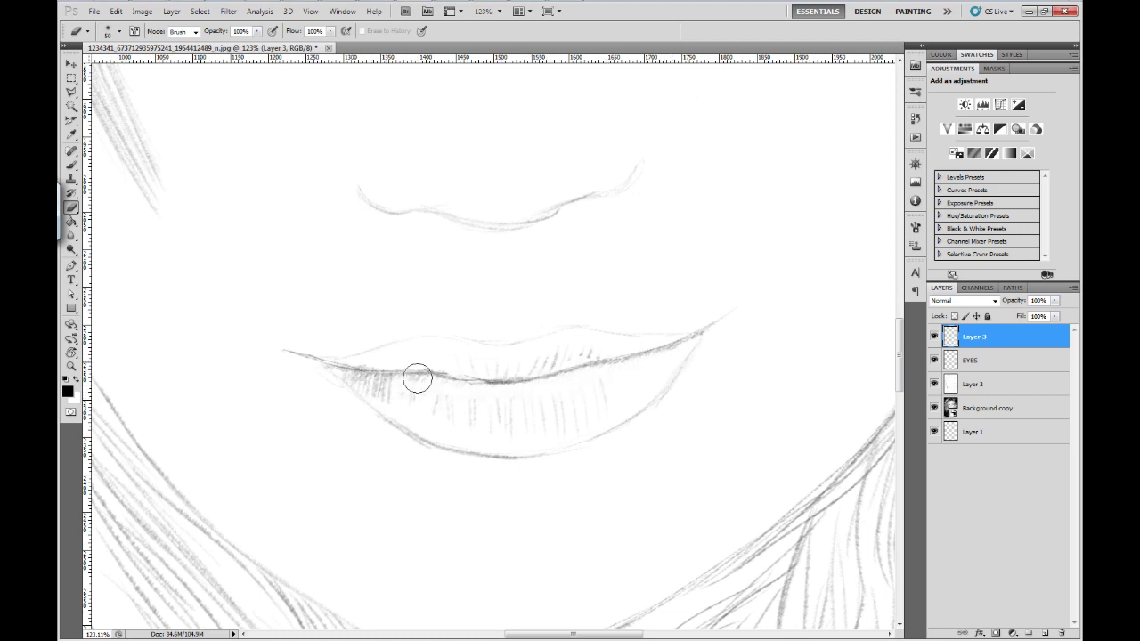
- On Layer 2, paint white over the lower lip's left corner
{"action": "left_click", "coordinate": [985, 388]}
{"action": "key", "text": "b"}
{"action": "key", "text": "x"}
{"action": "left_click_drag", "start_coordinate": [366, 382], "coordinate": [388, 400]}
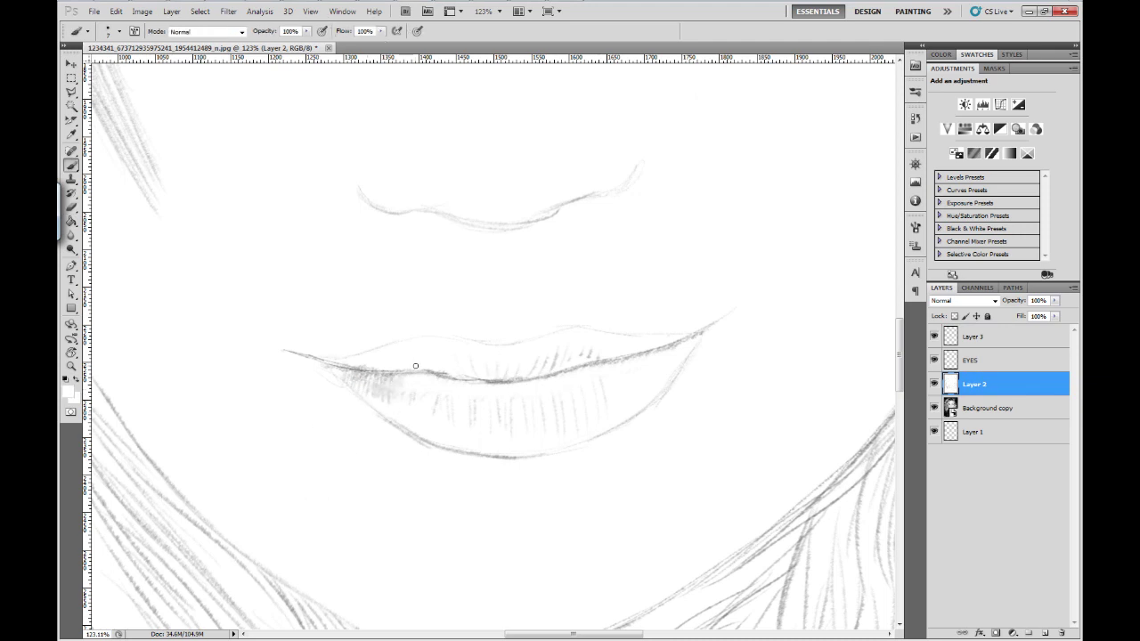
- Hide Layer 3 and paint white over the stray lower-lip hatching on Layer 2
{"action": "left_click", "coordinate": [934, 336]}
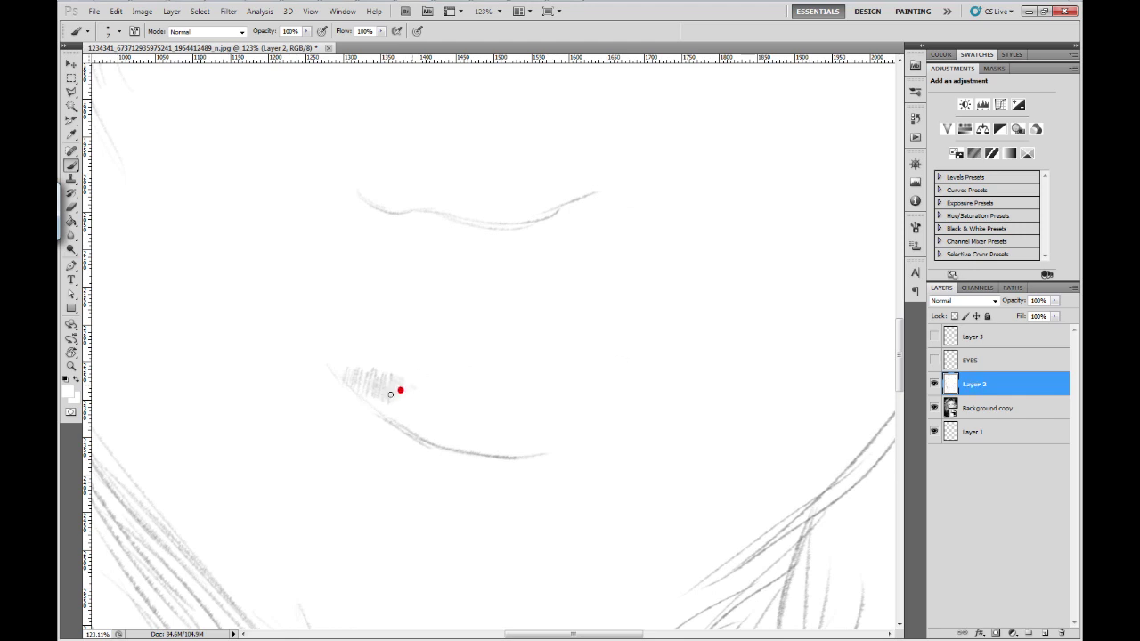
{"action": "mouse_move", "coordinate": [418, 379]}
{"action": "left_mouse_down"}
{"action": "mouse_move", "coordinate": [415, 394]}
{"action": "mouse_move", "coordinate": [440, 405]}
{"action": "left_mouse_up"}
{"action": "left_click_drag", "start_coordinate": [355, 357], "coordinate": [336, 346]}
{"action": "left_click", "coordinate": [74, 381]}
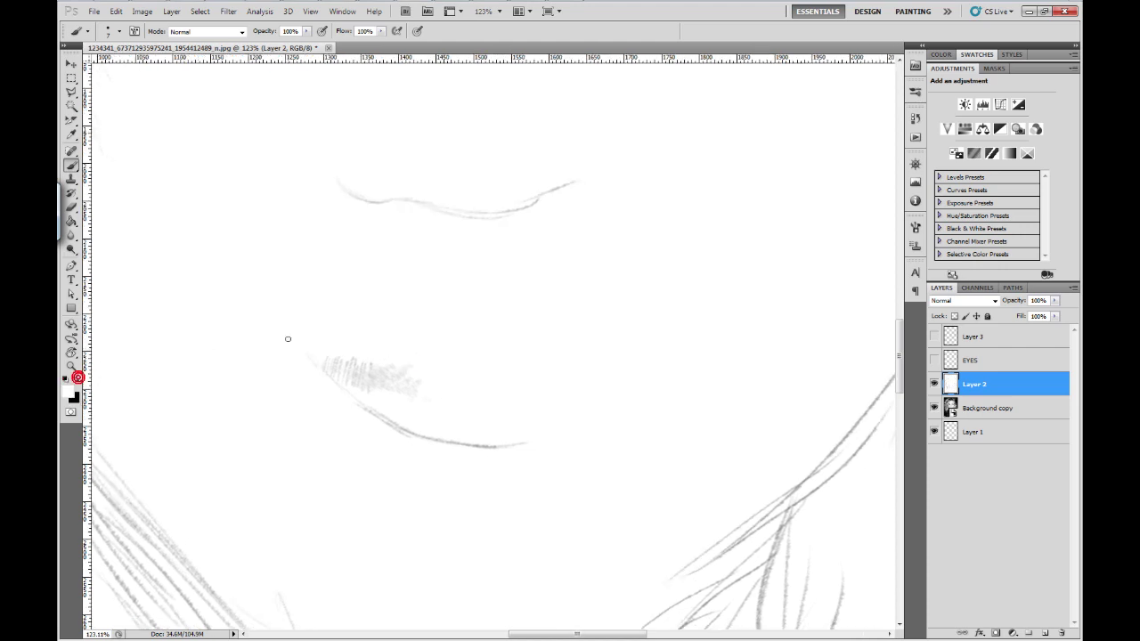
{"action": "left_click", "coordinate": [373, 360]}
{"action": "left_click_drag", "start_coordinate": [409, 375], "coordinate": [426, 381]}
{"action": "mouse_move", "coordinate": [511, 358]}
{"action": "left_mouse_down"}
{"action": "mouse_move", "coordinate": [487, 392]}
{"action": "mouse_move", "coordinate": [523, 393]}
{"action": "mouse_move", "coordinate": [477, 397]}
{"action": "mouse_move", "coordinate": [420, 393]}
{"action": "mouse_move", "coordinate": [381, 365]}
{"action": "mouse_move", "coordinate": [347, 361]}
{"action": "mouse_move", "coordinate": [381, 356]}
{"action": "mouse_move", "coordinate": [363, 383]}
{"action": "mouse_move", "coordinate": [420, 403]}
{"action": "left_mouse_up"}
- Switch to a different brush preset and show Layer 3 and EYES again
{"action": "right_click", "coordinate": [554, 353]}
{"action": "left_click", "coordinate": [589, 429]}
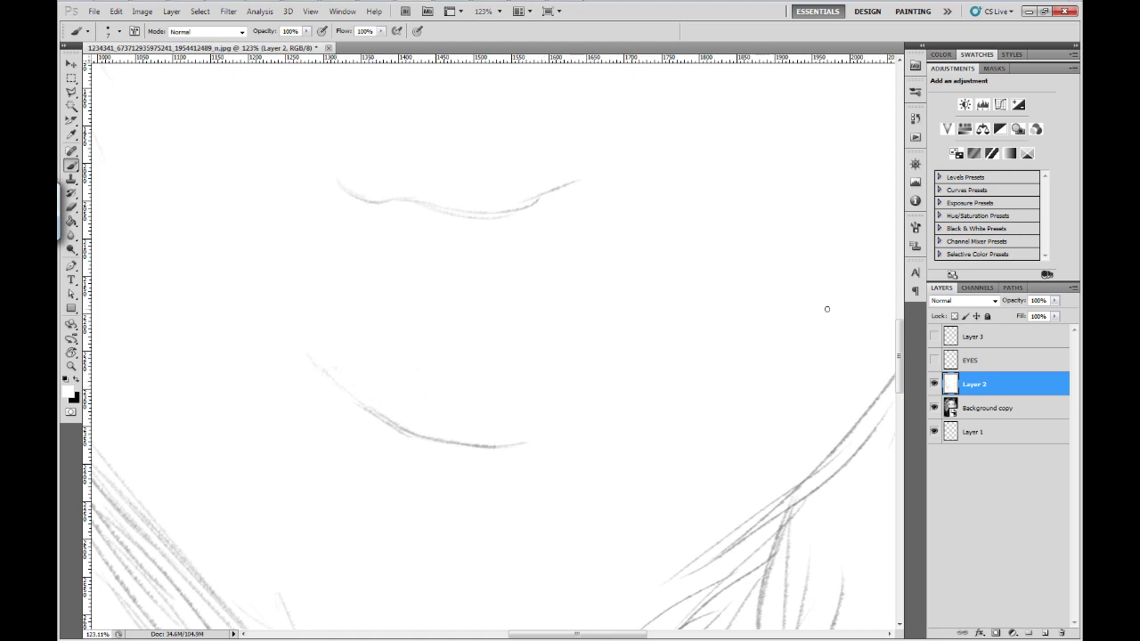
{"action": "left_click_drag", "start_coordinate": [934, 336], "coordinate": [934, 359]}
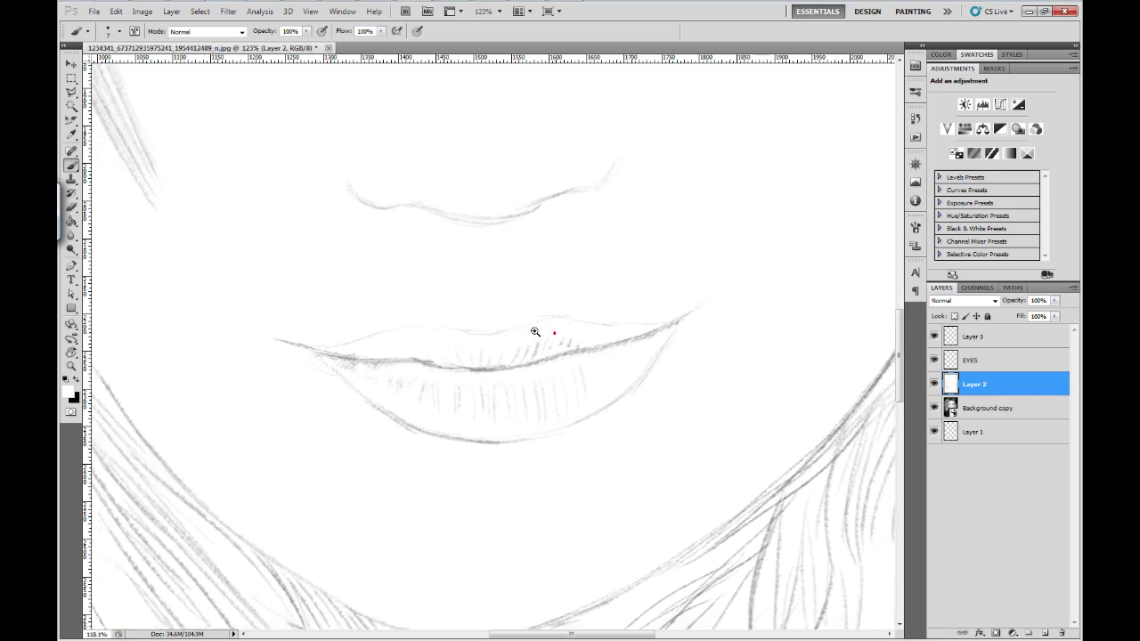
- Zoom out to the full portrait and set Layer 2's opacity to roughly 80%
{"action": "scroll", "coordinate": [535, 331], "scroll_direction": "down", "scroll_amount": 3}
{"action": "scroll", "coordinate": [547, 330], "scroll_direction": "down", "scroll_amount": 2}
{"action": "scroll", "coordinate": [470, 374], "scroll_direction": "down", "scroll_amount": 1}
{"action": "scroll", "coordinate": [506, 384], "scroll_direction": "down", "scroll_amount": 2}
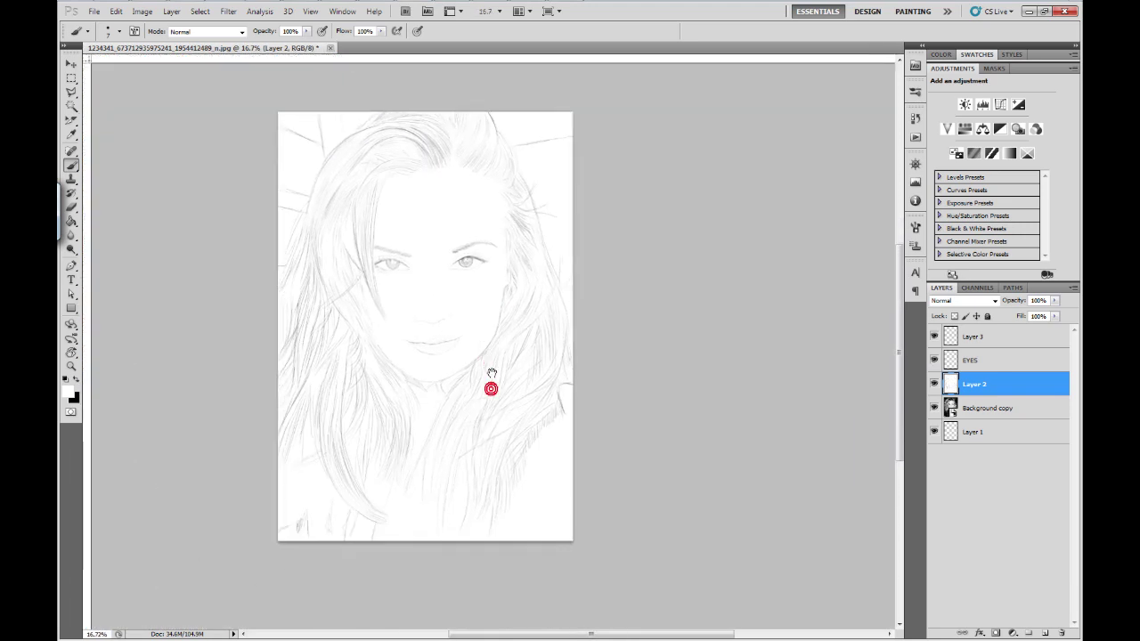
{"action": "scroll", "coordinate": [489, 382], "scroll_direction": "up", "scroll_amount": 2}
{"action": "scroll", "coordinate": [509, 361], "scroll_direction": "up", "scroll_amount": 1}
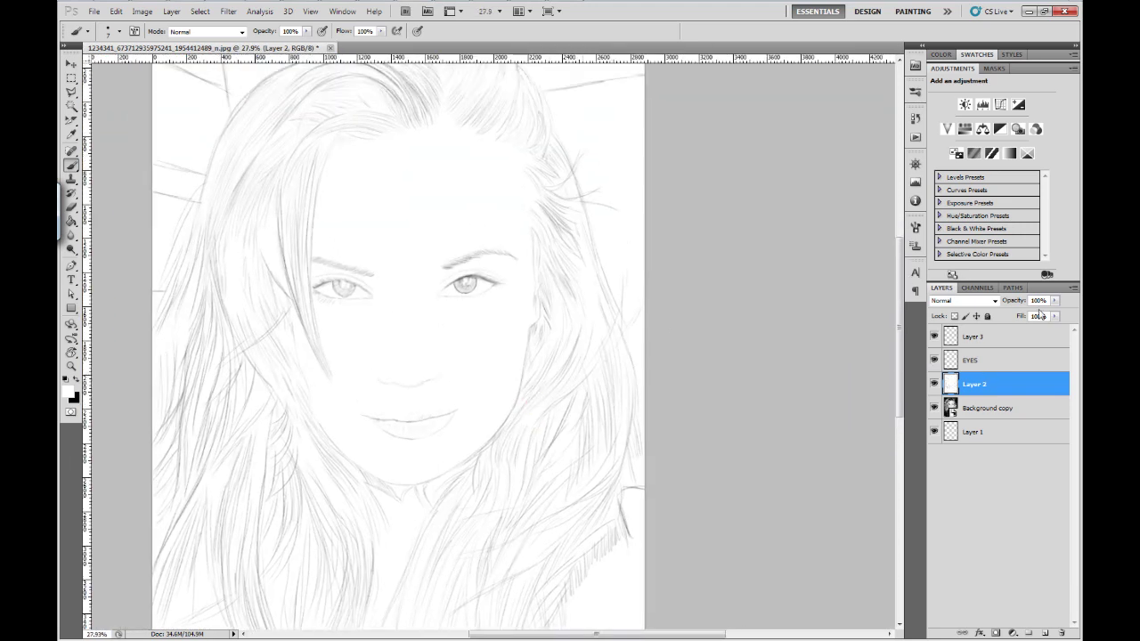
{"action": "scroll", "coordinate": [623, 369], "scroll_direction": "right", "scroll_amount": 1}
{"action": "key", "text": "6"}
{"action": "key", "text": "ctrl+r"}
{"action": "key", "text": "v"}
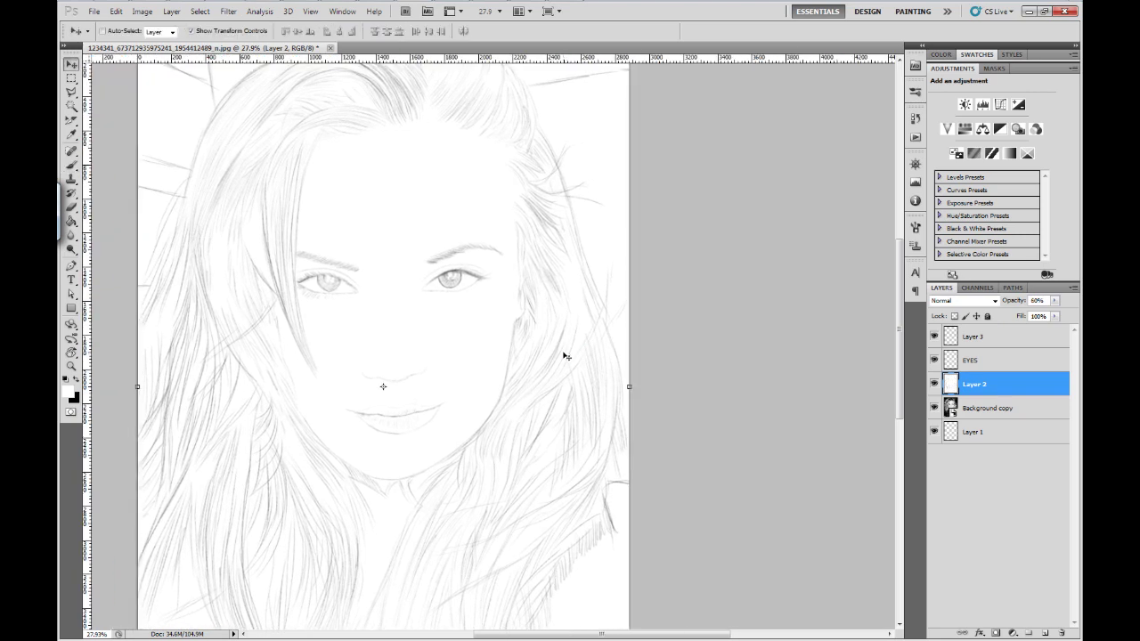
{"action": "key", "text": "5"}
{"action": "key", "text": "7"}
{"action": "key", "text": "8"}
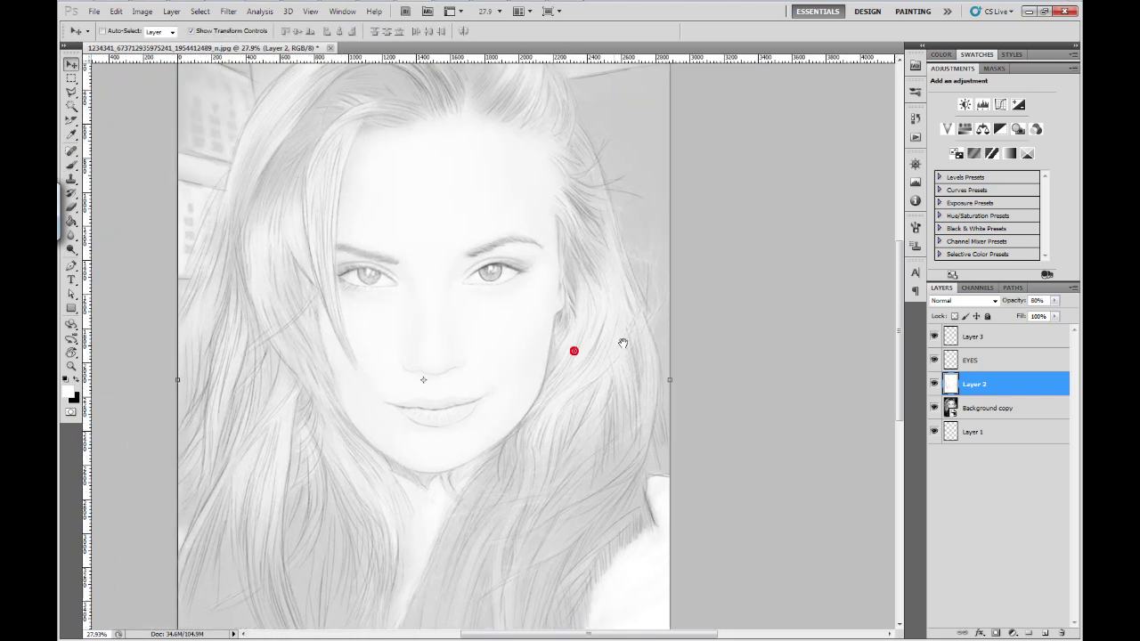
- Reposition the drawing and select Layer 3, Background copy, then Layer 1 in turn
{"action": "scroll", "coordinate": [588, 347], "scroll_direction": "down", "scroll_amount": 3}
{"action": "left_click_drag", "start_coordinate": [595, 342], "coordinate": [538, 363]}
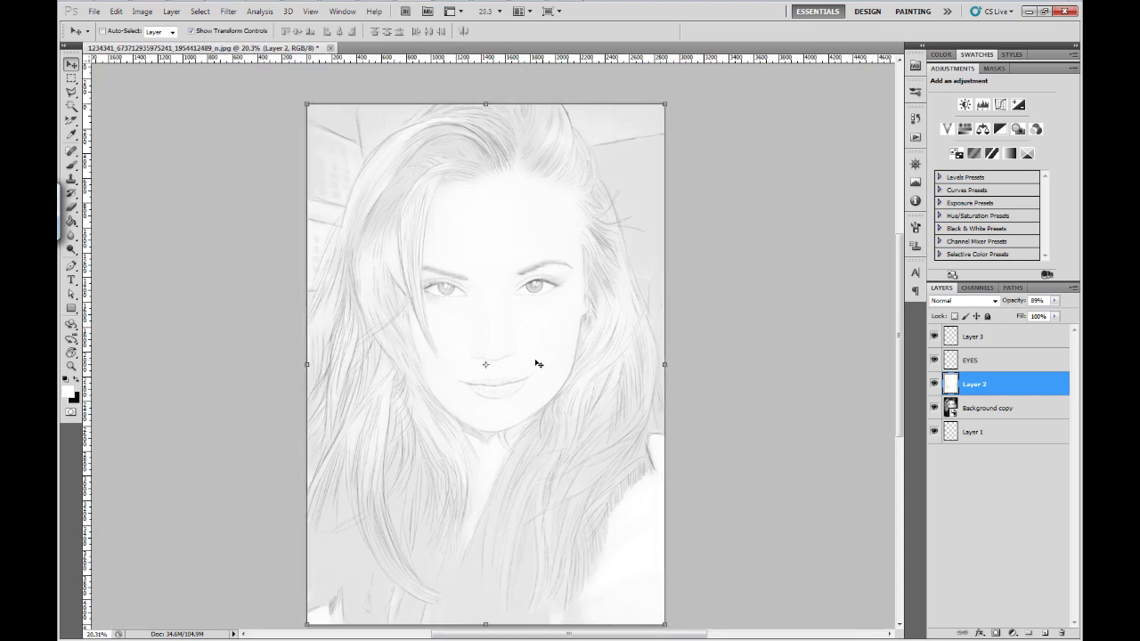
{"action": "left_click", "coordinate": [982, 342]}
{"action": "left_click", "coordinate": [984, 413]}
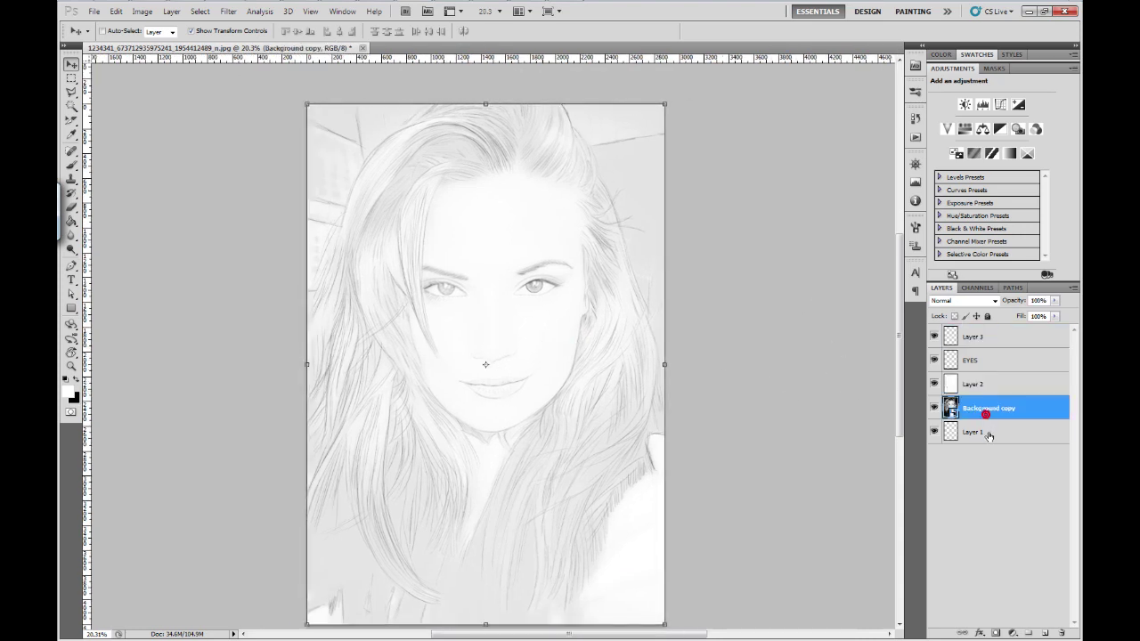
{"action": "left_click", "coordinate": [982, 440]}
- Save the portrait with its layers as a Photoshop PSD file named 'KORA'
{"action": "left_click", "coordinate": [94, 10]}
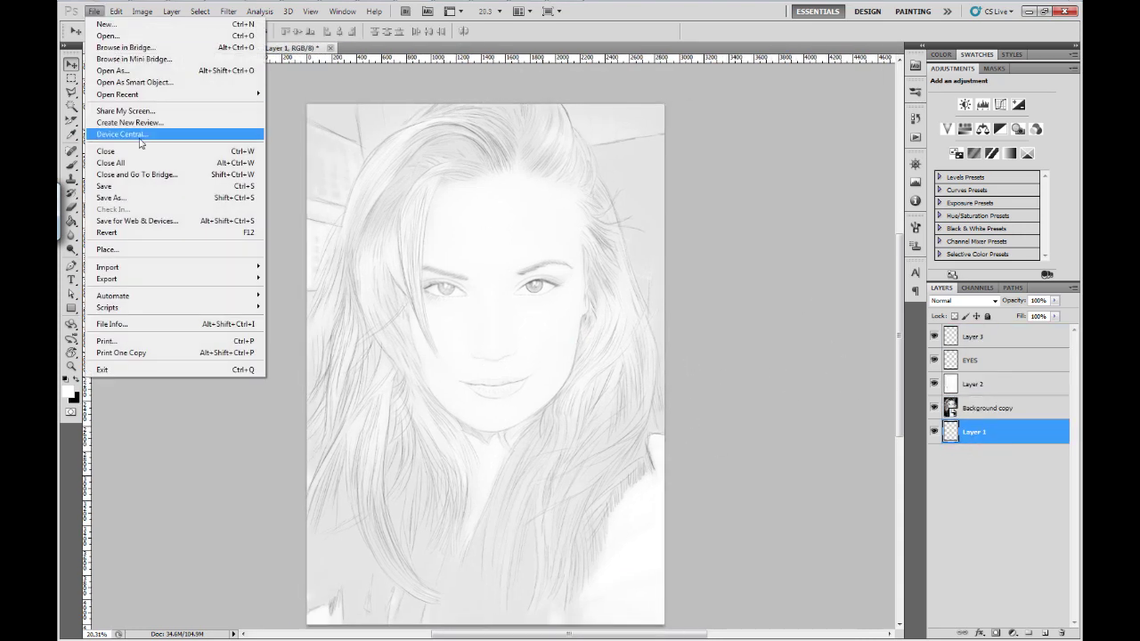
{"action": "key", "text": "ctrl+shift+s"}
{"action": "type", "text": "KORA"}
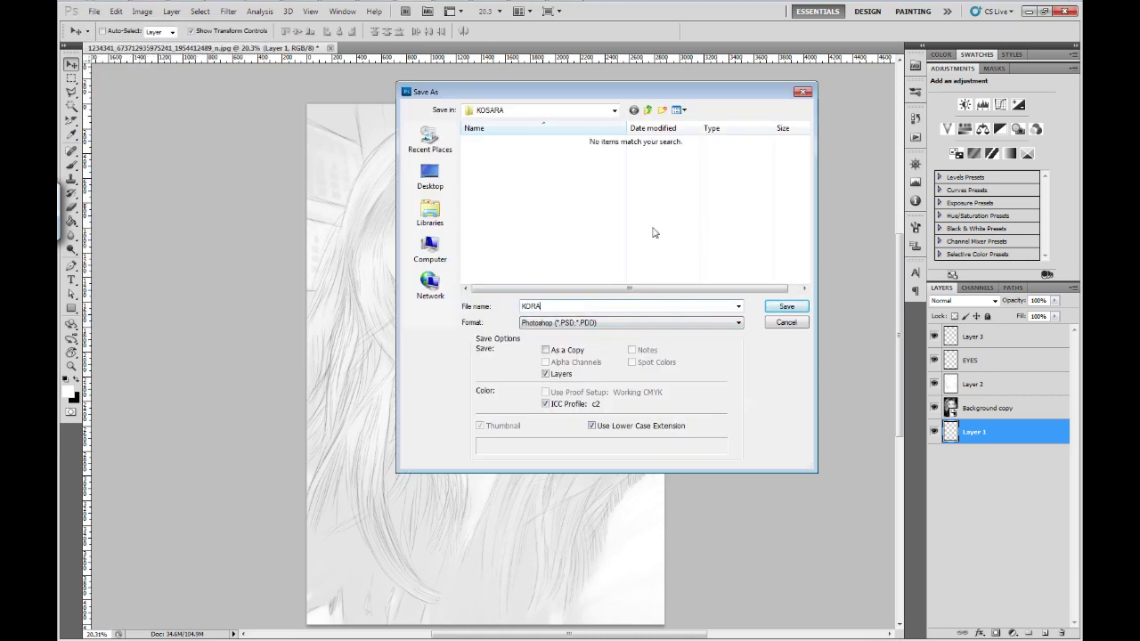
{"action": "key", "text": "Return"}
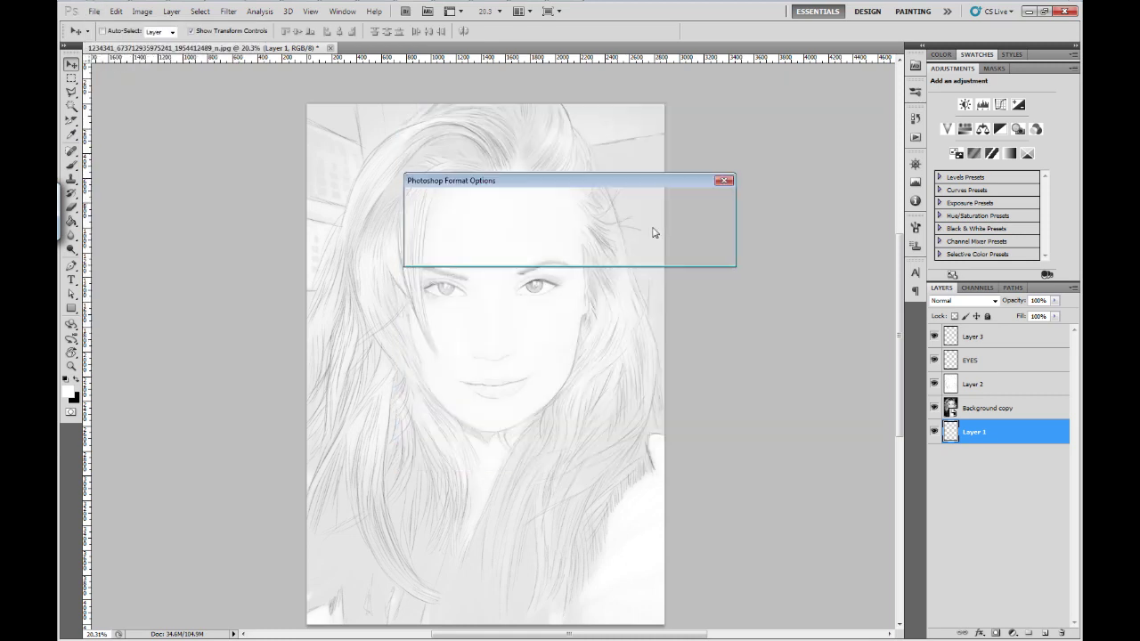